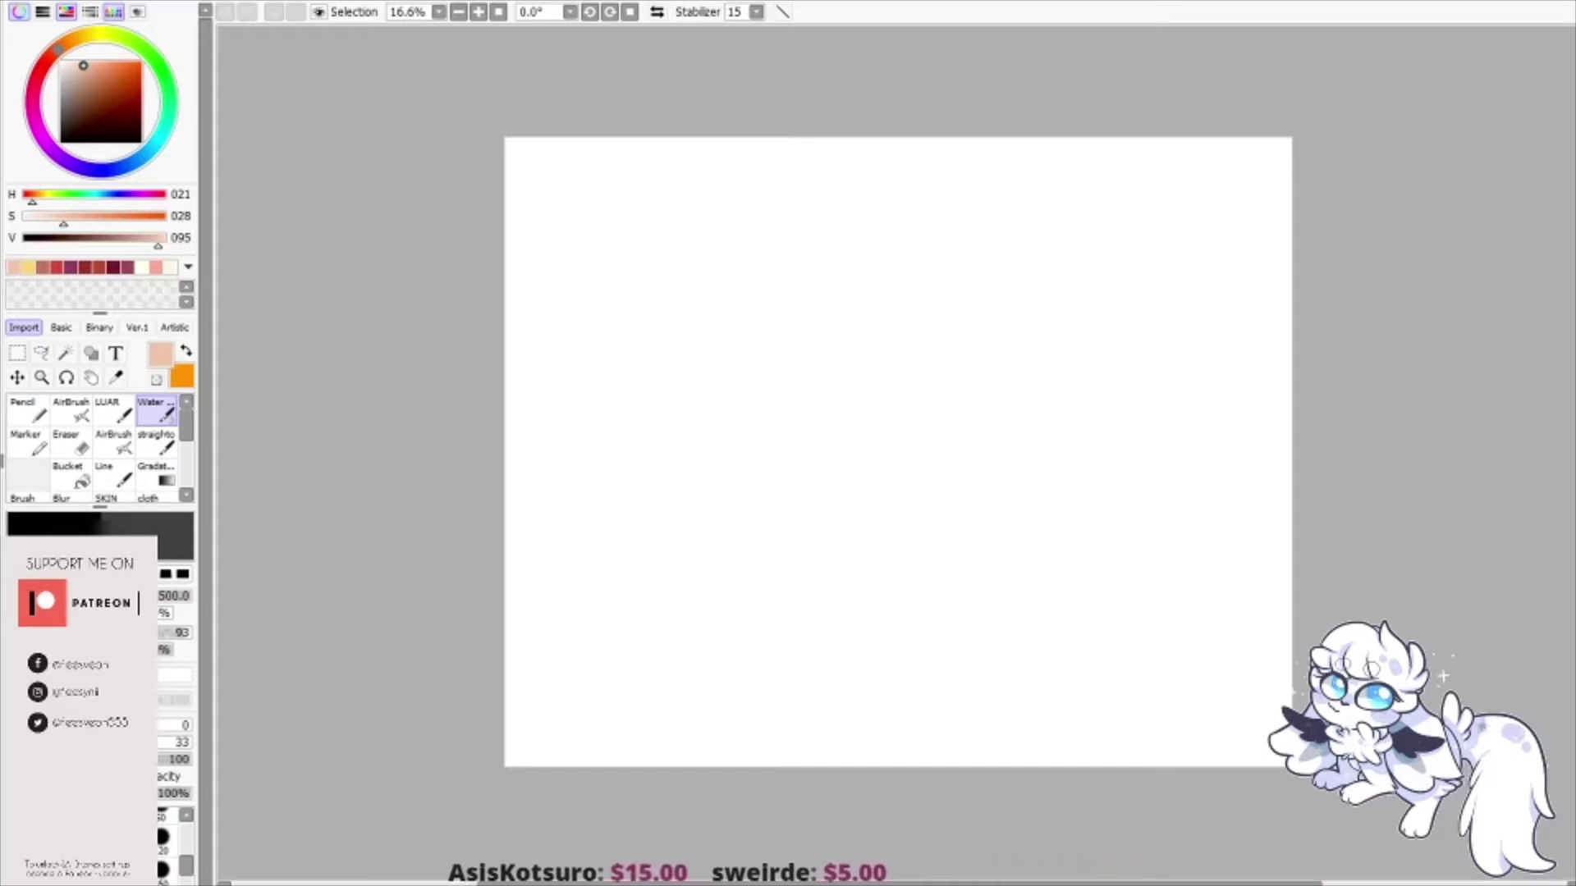
Step: Examine the material shading reference sheet, including the skin spheres with their shading-order lists and the brush hardness samples
{"action": "key", "text": "ctrl+Tab"}
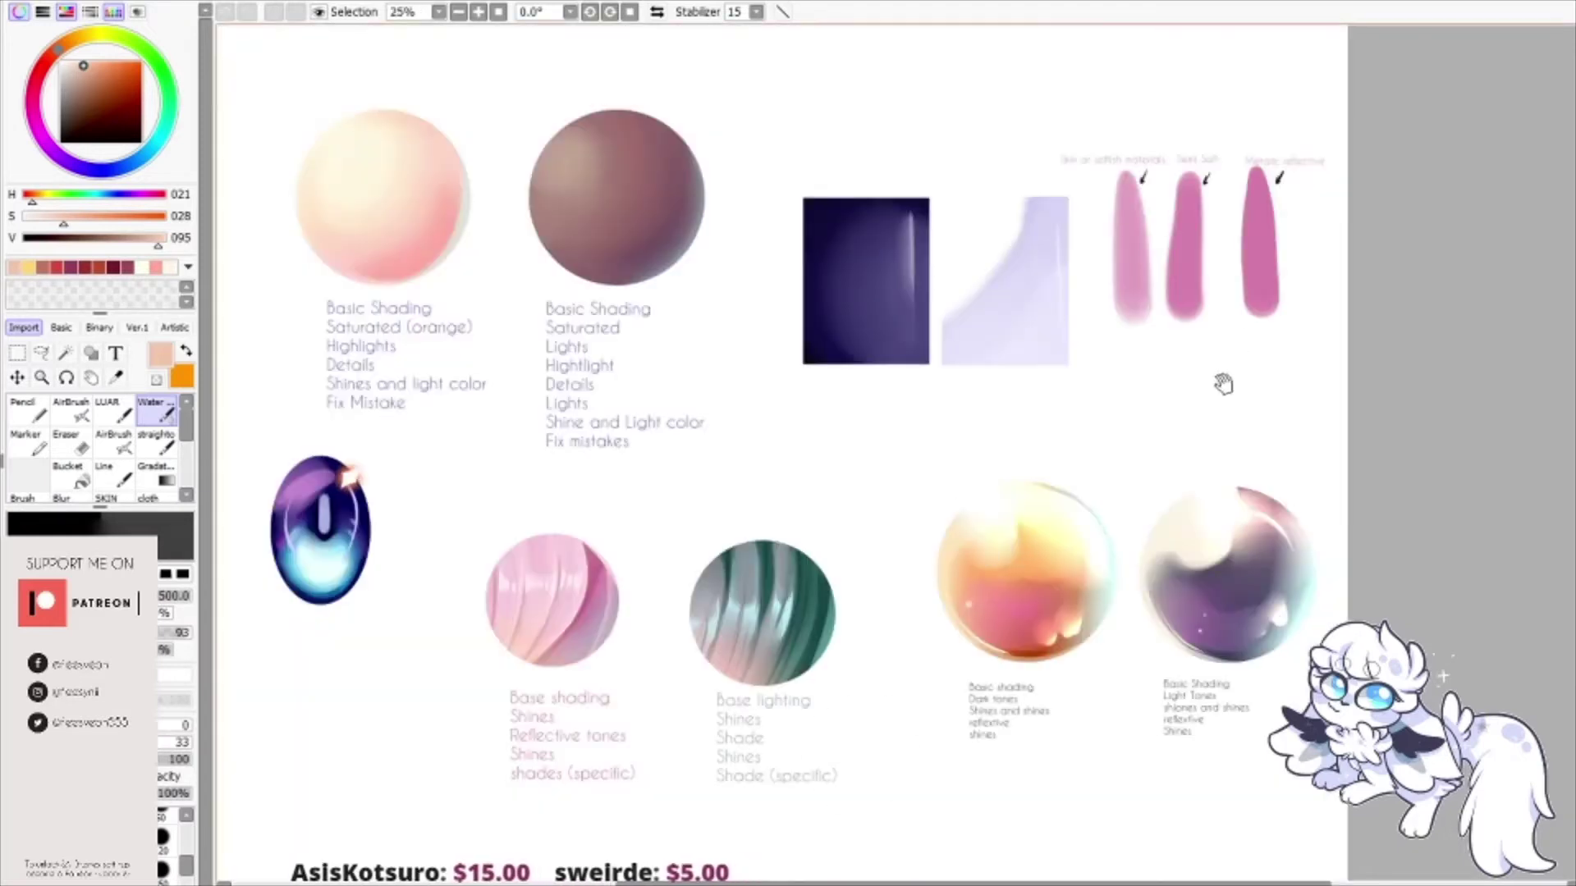
{"action": "mouse_move", "coordinate": [1207, 387]}
{"action": "left_mouse_down"}
{"action": "mouse_move", "coordinate": [1303, 410]}
{"action": "mouse_move", "coordinate": [1376, 384]}
{"action": "left_mouse_up"}
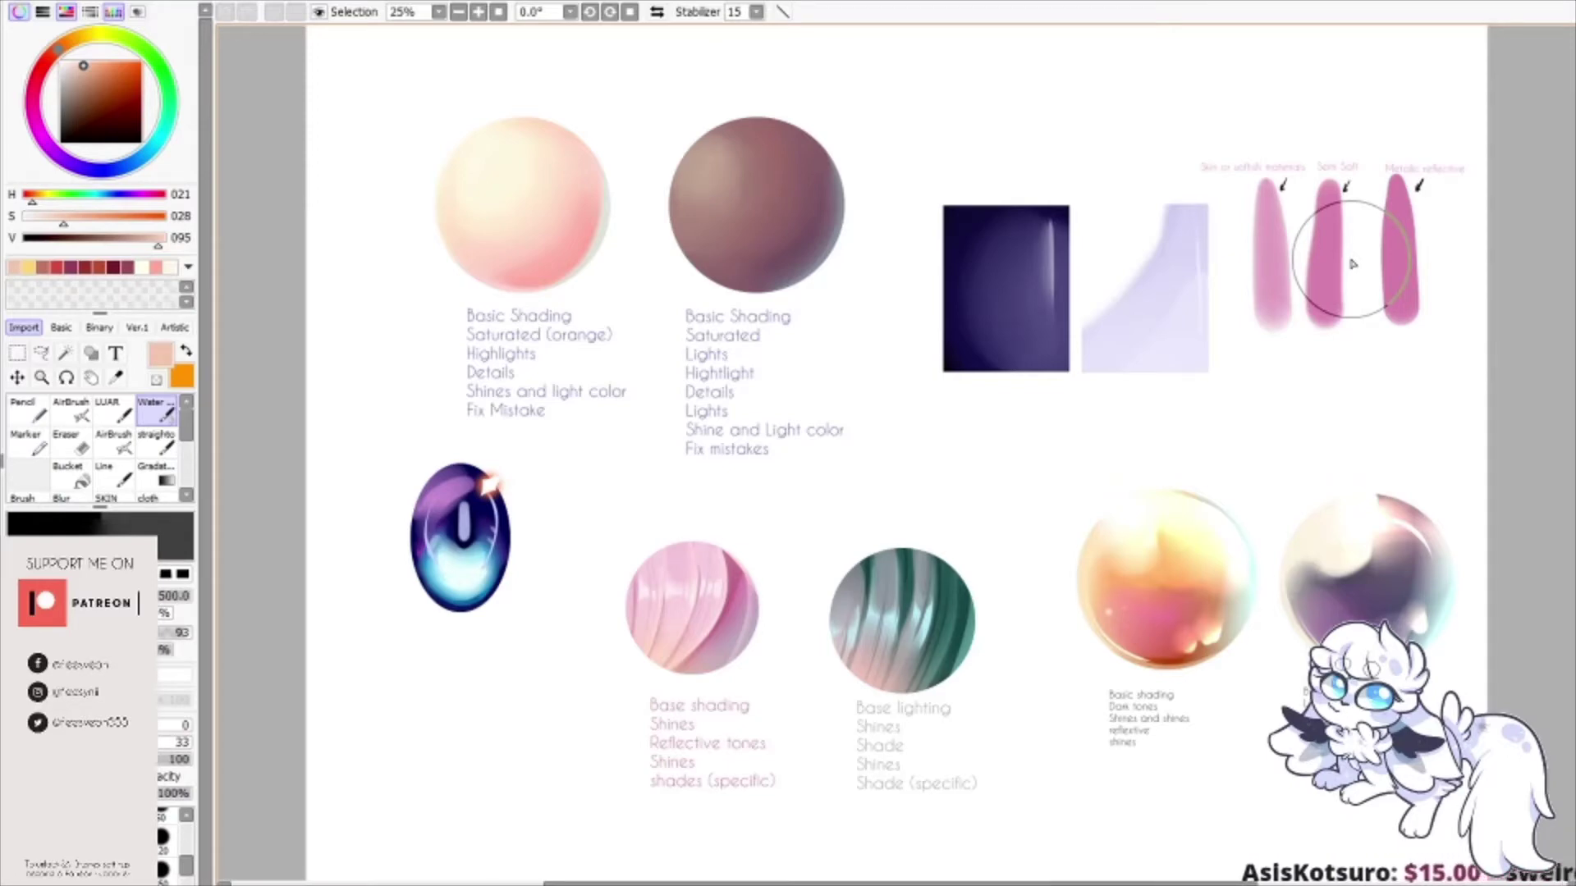
{"action": "mouse_move", "coordinate": [1458, 204]}
{"action": "left_mouse_down"}
{"action": "mouse_move", "coordinate": [1381, 186]}
{"action": "mouse_move", "coordinate": [1312, 201]}
{"action": "left_mouse_up"}
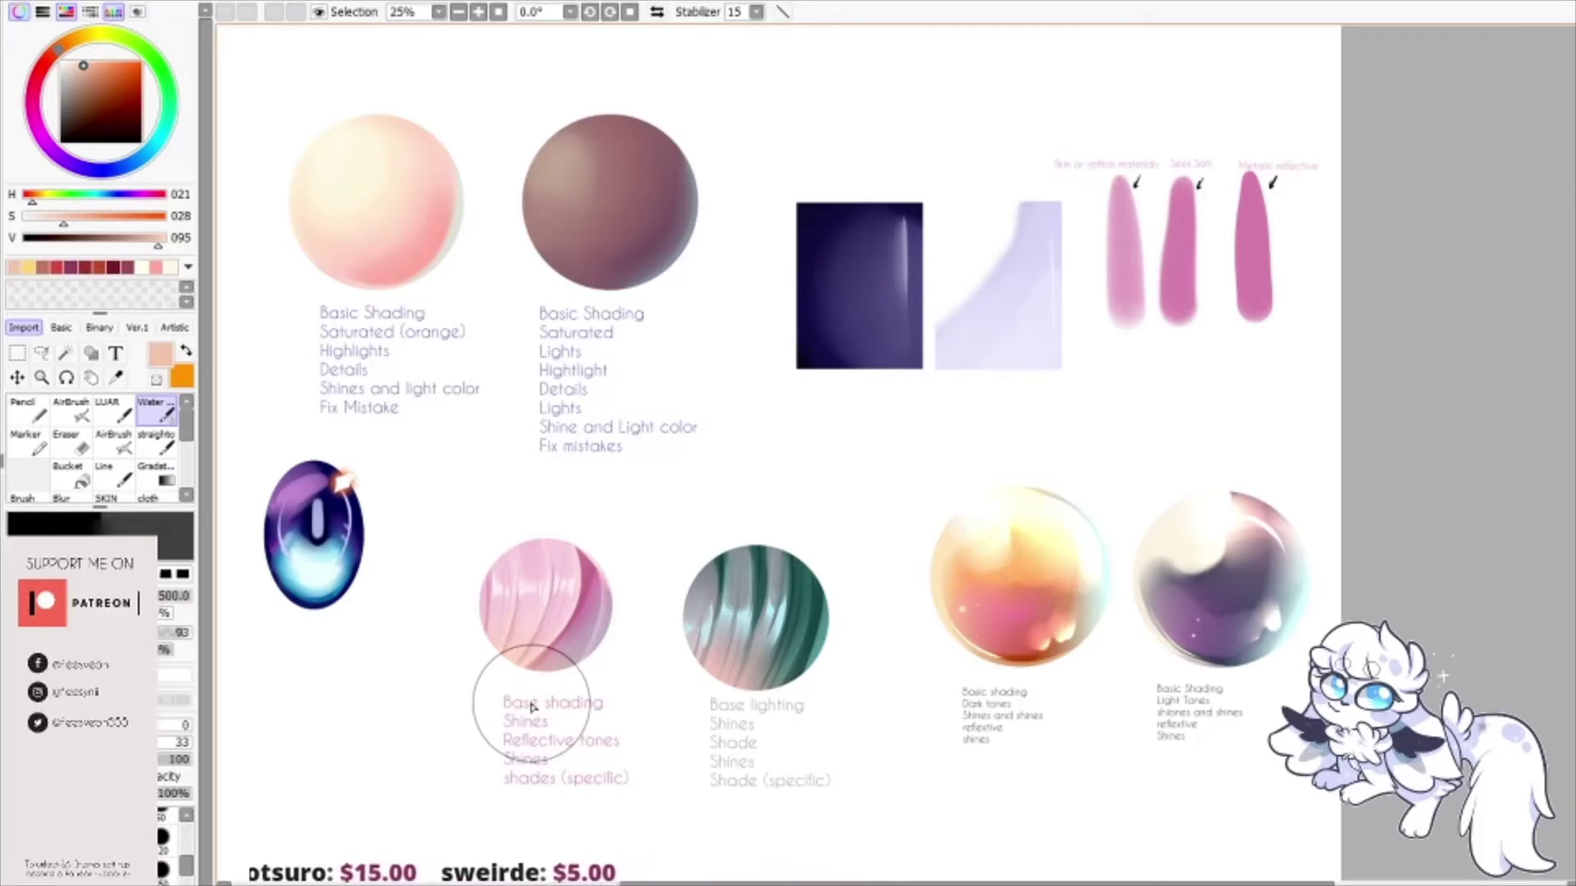
{"action": "left_click_drag", "start_coordinate": [766, 187], "coordinate": [791, 251]}
{"action": "left_click_drag", "start_coordinate": [637, 183], "coordinate": [813, 183]}
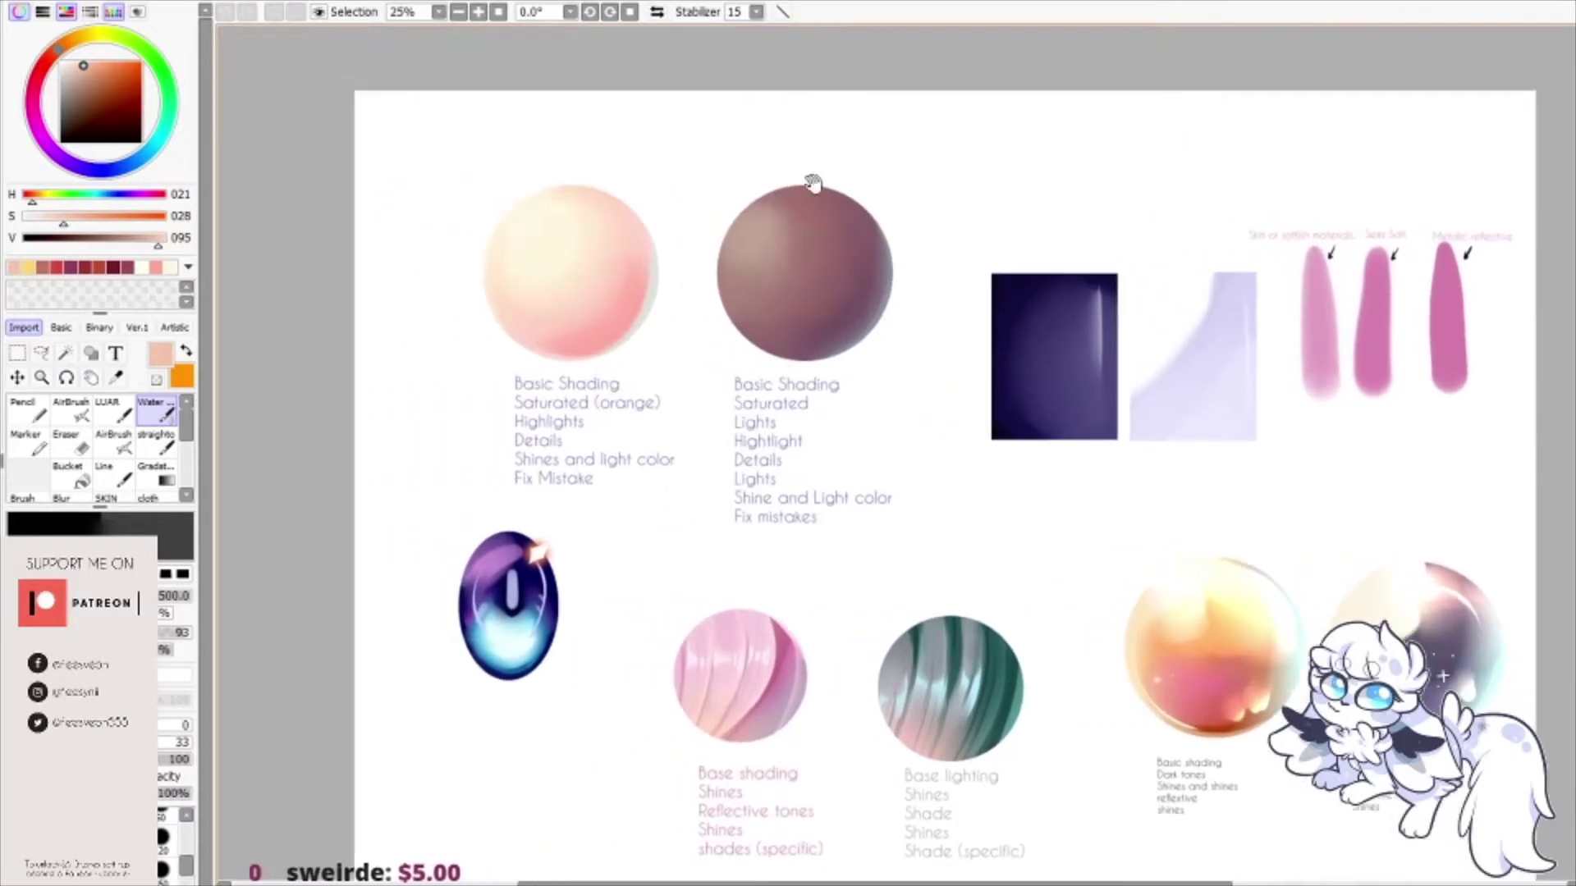
{"action": "scroll", "coordinate": [735, 141], "scroll_direction": "up", "scroll_amount": 1}
{"action": "left_click_drag", "start_coordinate": [736, 140], "coordinate": [1059, 137]}
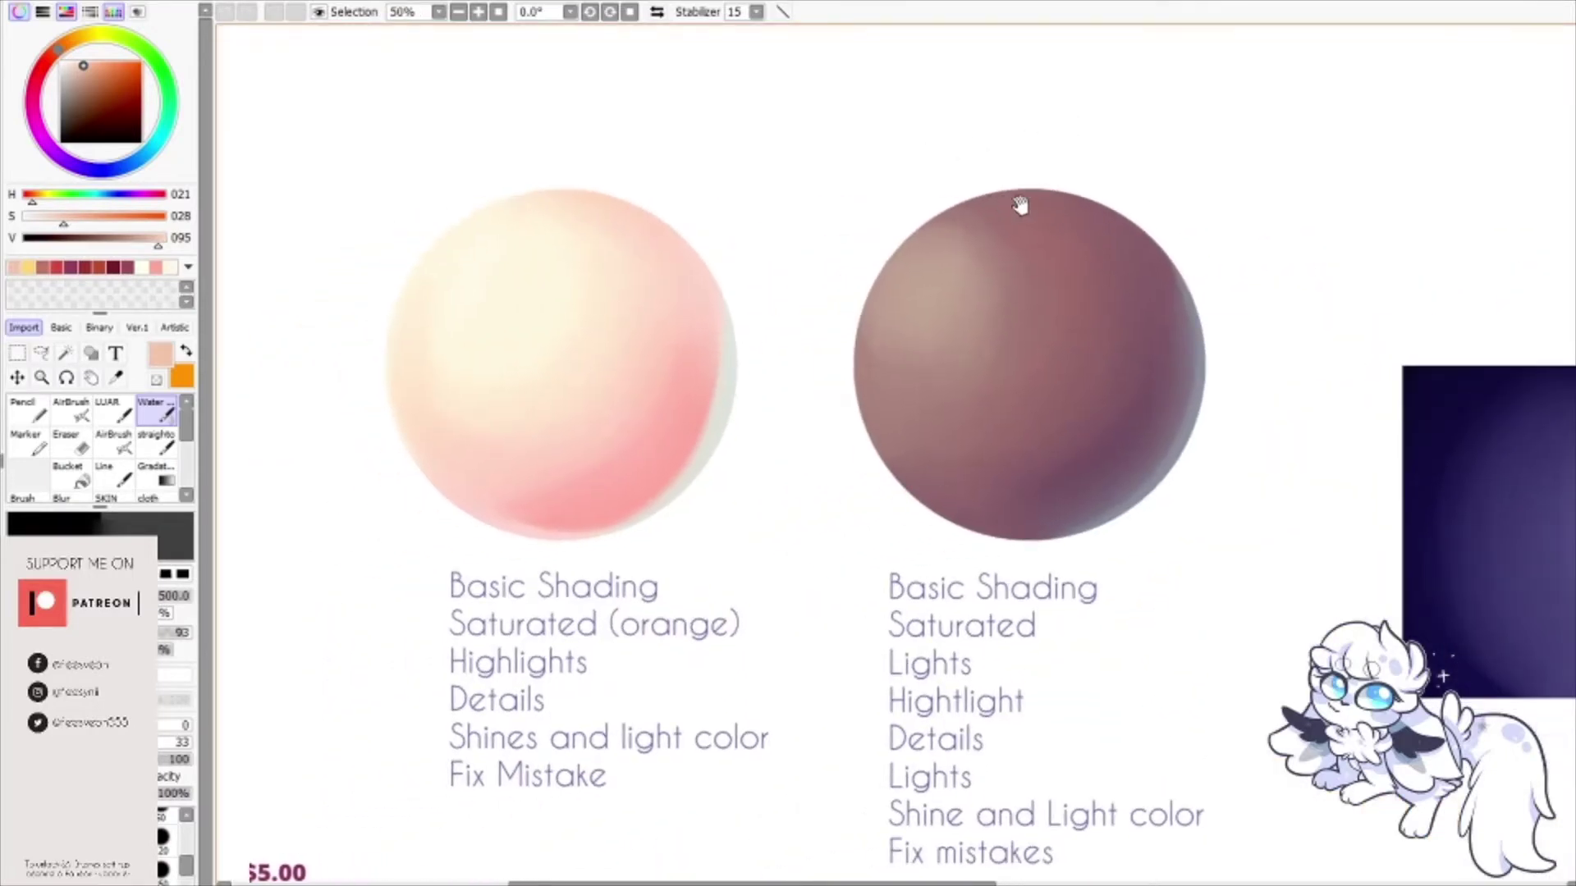
{"action": "left_click_drag", "start_coordinate": [1069, 211], "coordinate": [996, 203]}
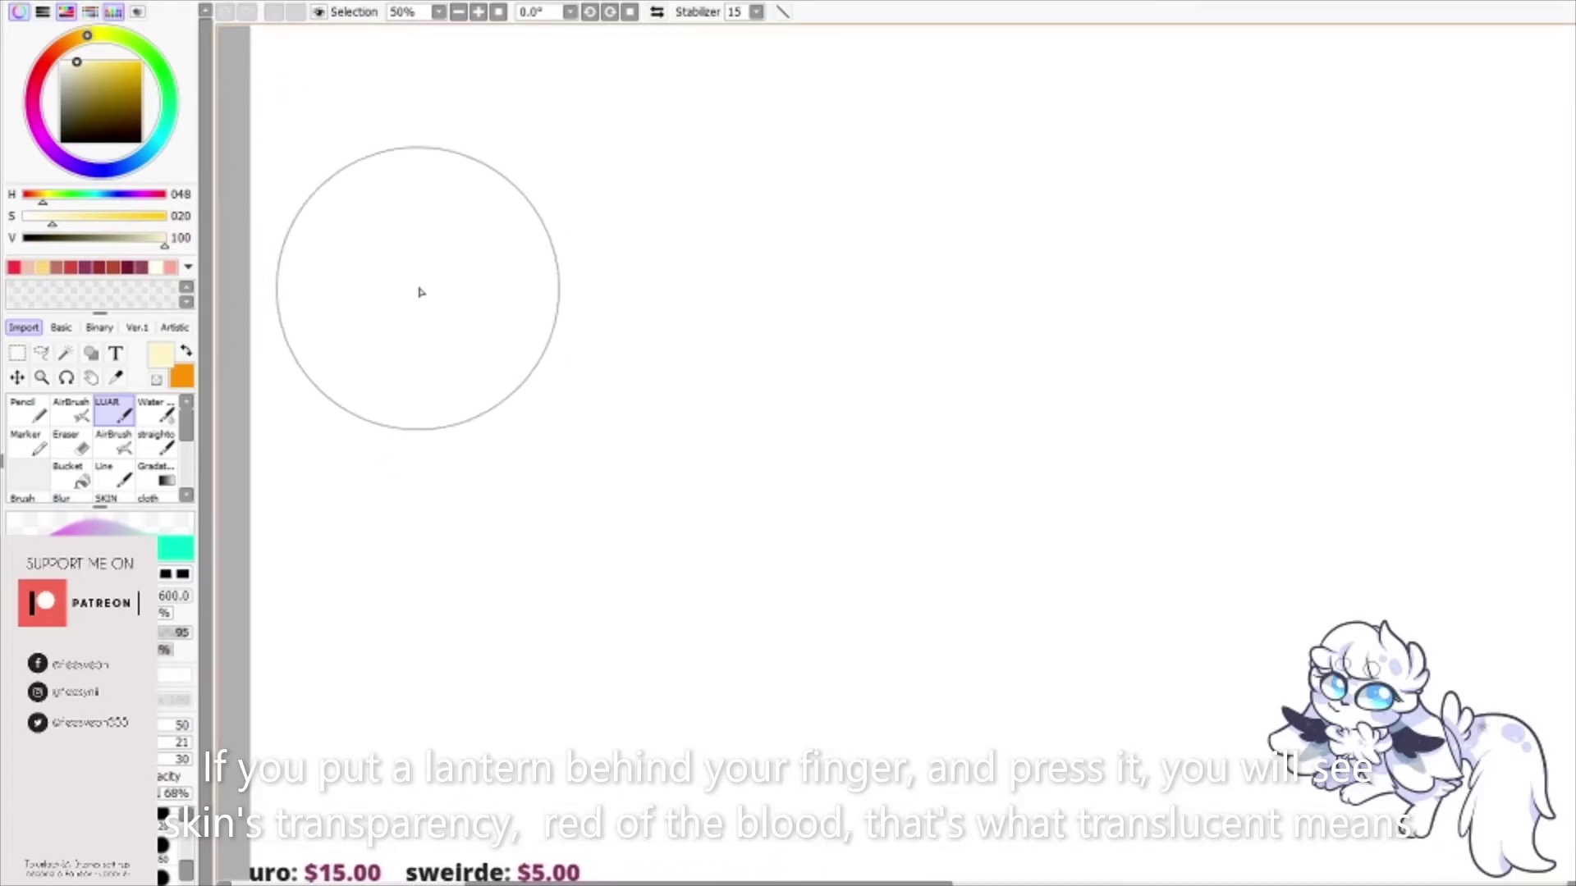
Step: Paint a soft sphere with the LUAR brush: peach light area, reddish-brown shadow and a pale yellow highlight (H 51, S 19, V 100)
{"action": "left_click", "coordinate": [64, 46]}
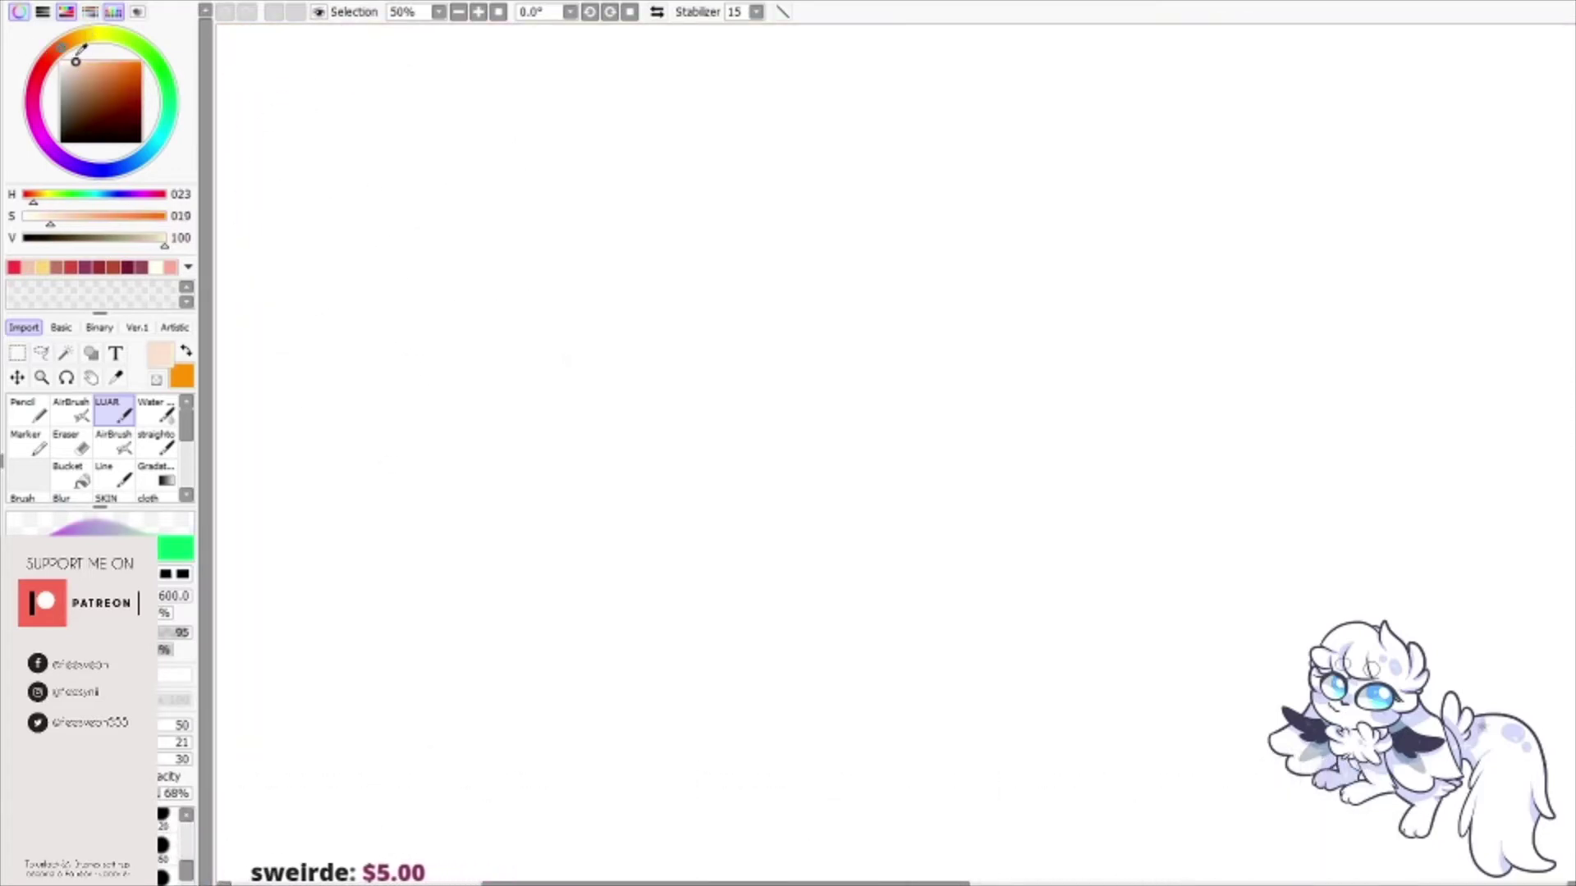
{"action": "mouse_move", "coordinate": [497, 229]}
{"action": "left_mouse_down"}
{"action": "mouse_move", "coordinate": [524, 326]}
{"action": "mouse_move", "coordinate": [442, 244]}
{"action": "mouse_move", "coordinate": [514, 295]}
{"action": "mouse_move", "coordinate": [466, 315]}
{"action": "mouse_move", "coordinate": [476, 372]}
{"action": "mouse_move", "coordinate": [525, 205]}
{"action": "left_mouse_up"}
{"action": "left_click", "coordinate": [91, 35]}
{"action": "left_click", "coordinate": [76, 62]}
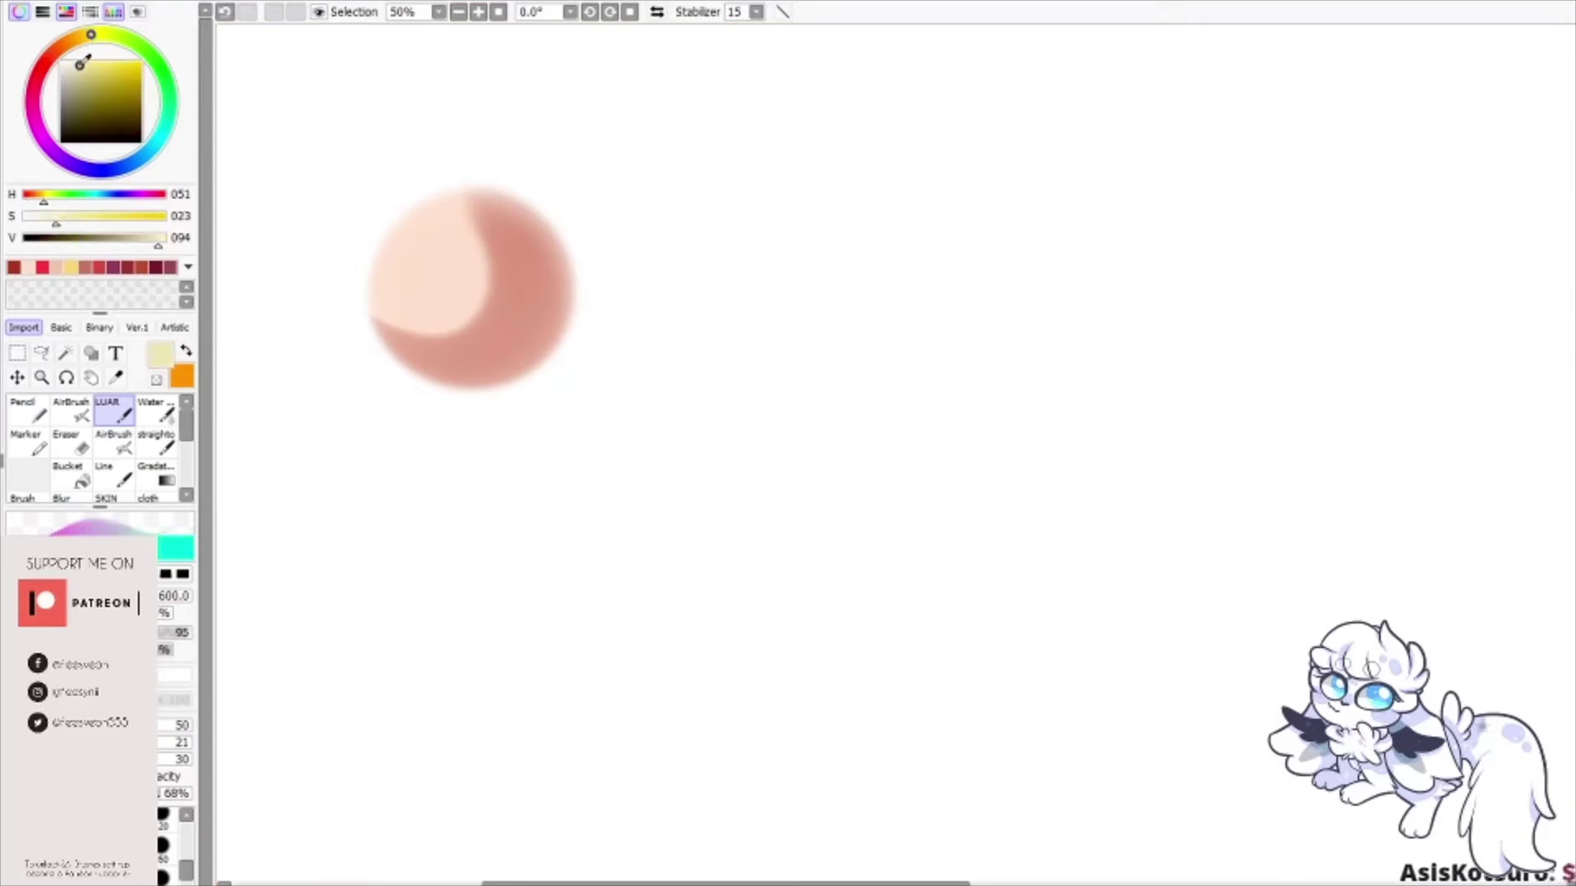
{"action": "mouse_move", "coordinate": [451, 254]}
{"action": "left_mouse_down"}
{"action": "mouse_move", "coordinate": [416, 246]}
{"action": "mouse_move", "coordinate": [414, 264]}
{"action": "left_mouse_up"}
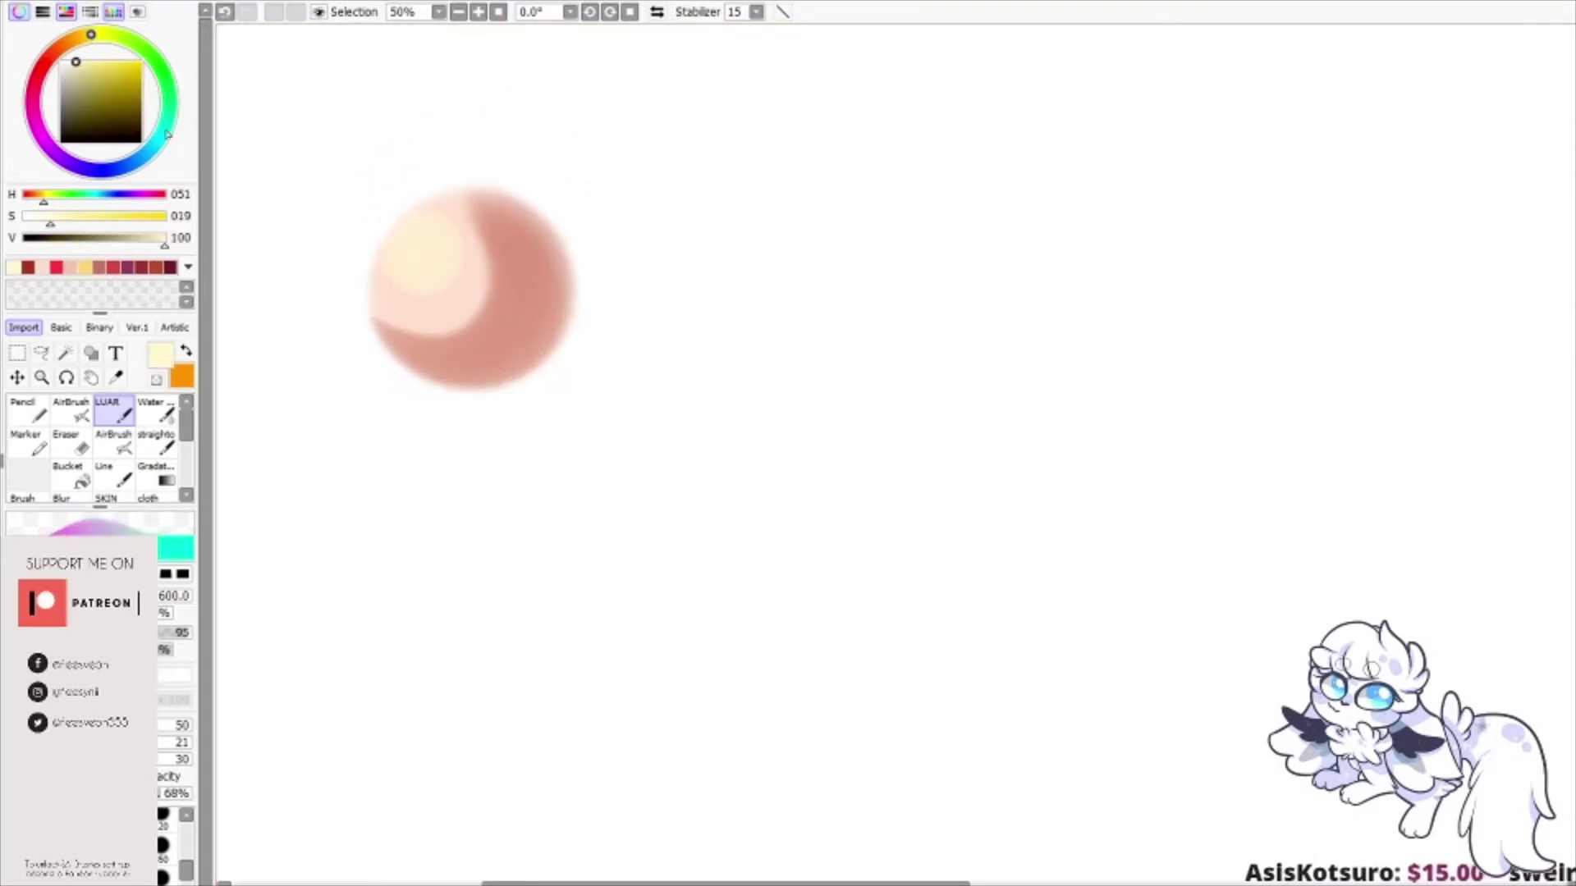
Step: Add a pale cyan rim light (H 183, S 29, V 100) along the sphere's lower-right edge and blend the tones with the Water brush
{"action": "left_click", "coordinate": [158, 140]}
{"action": "left_click", "coordinate": [84, 61]}
{"action": "left_click_drag", "start_coordinate": [553, 215], "coordinate": [518, 382]}
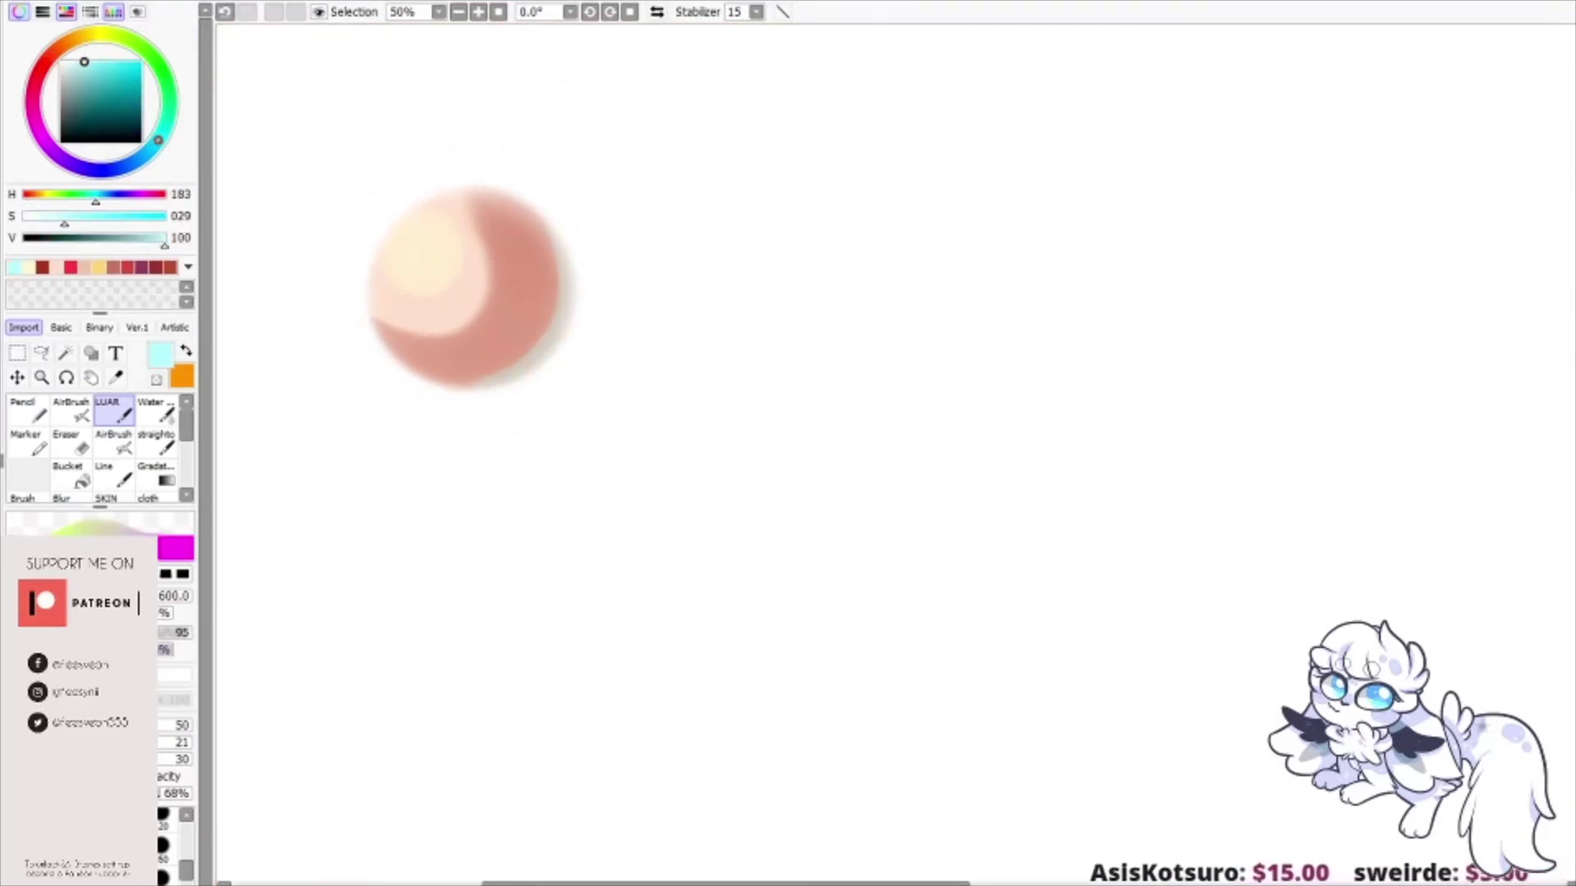
{"action": "left_click", "coordinate": [156, 410]}
{"action": "mouse_move", "coordinate": [545, 275]}
{"action": "left_mouse_down"}
{"action": "mouse_move", "coordinate": [522, 216]}
{"action": "mouse_move", "coordinate": [521, 355]}
{"action": "mouse_move", "coordinate": [385, 319]}
{"action": "mouse_move", "coordinate": [490, 313]}
{"action": "mouse_move", "coordinate": [475, 214]}
{"action": "mouse_move", "coordinate": [446, 205]}
{"action": "mouse_move", "coordinate": [427, 297]}
{"action": "mouse_move", "coordinate": [559, 152]}
{"action": "mouse_move", "coordinate": [665, 109]}
{"action": "left_mouse_up"}
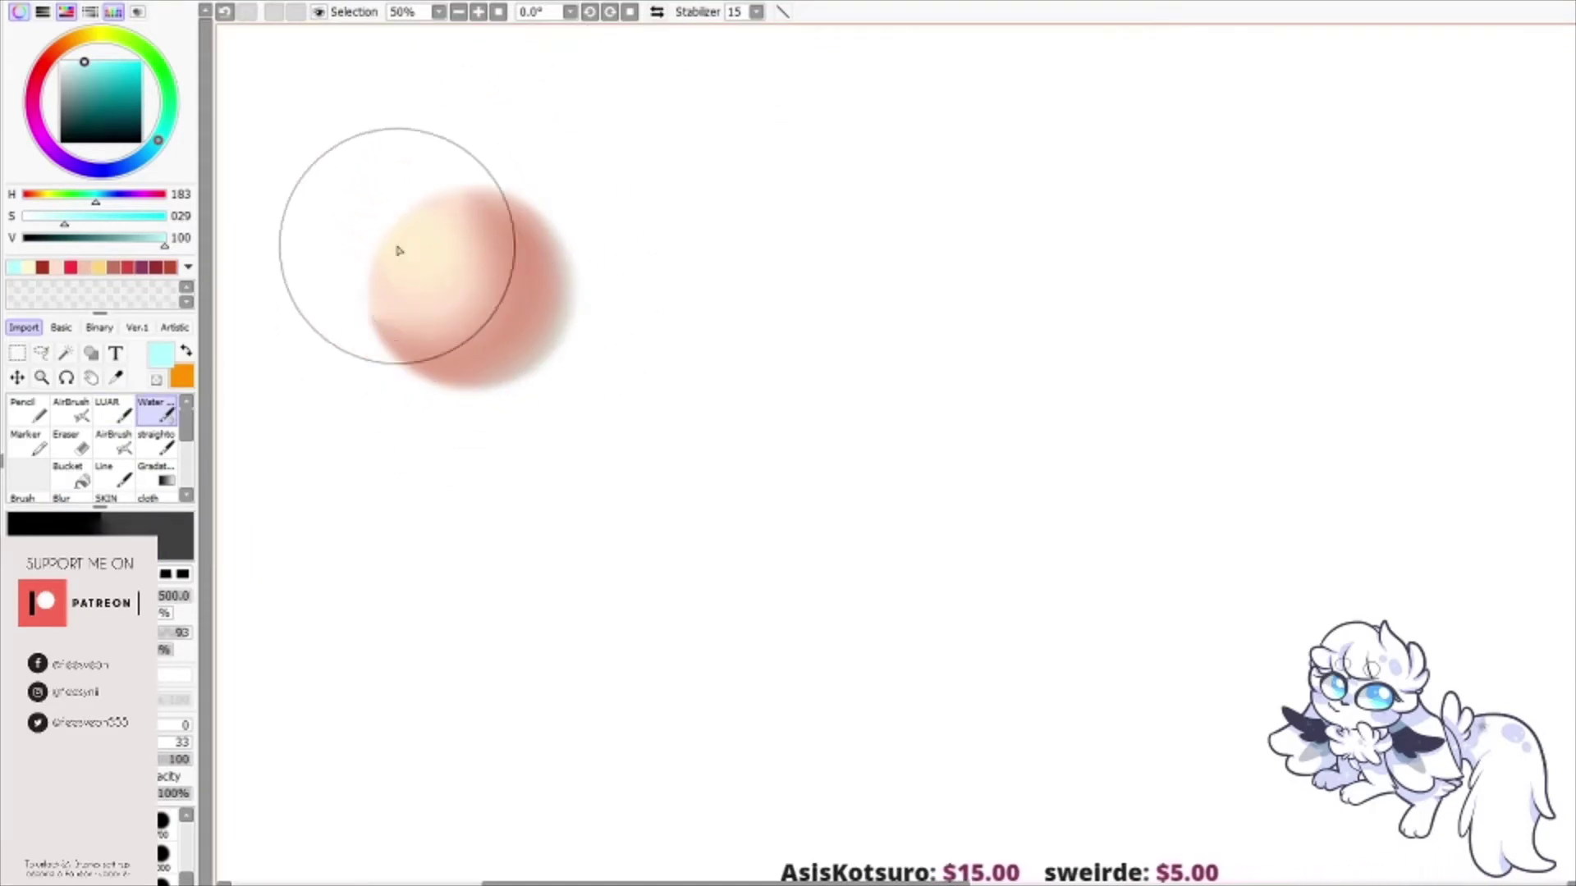
Step: Draw a pale cyan Pencil arrow pointing down at the light-shadow border on the sphere's upper edge
{"action": "left_click", "coordinate": [116, 409]}
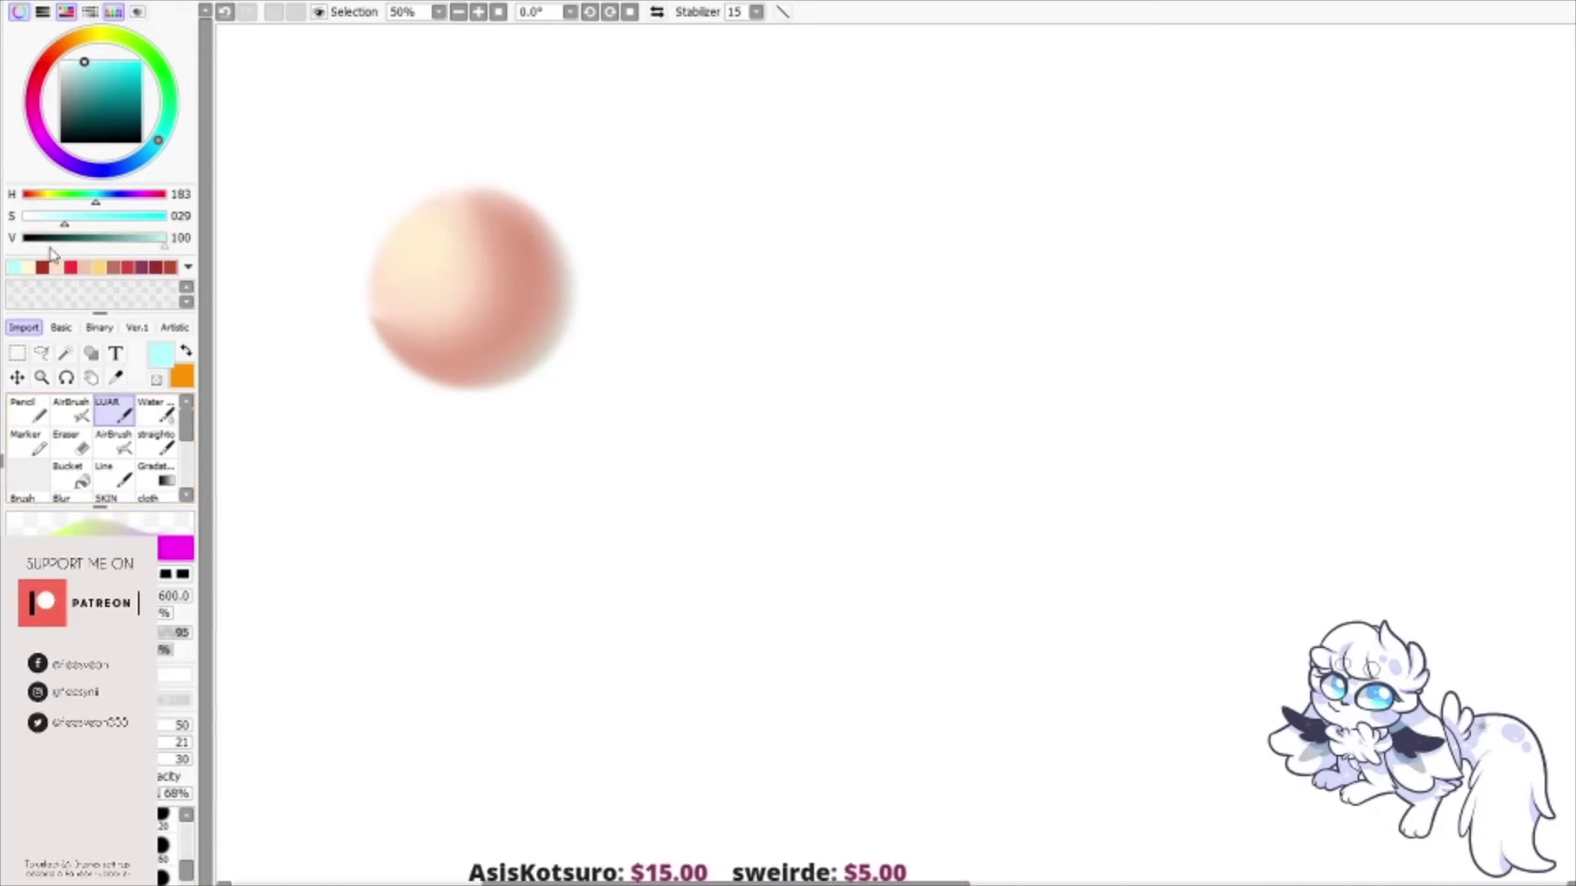
{"action": "left_click", "coordinate": [28, 409]}
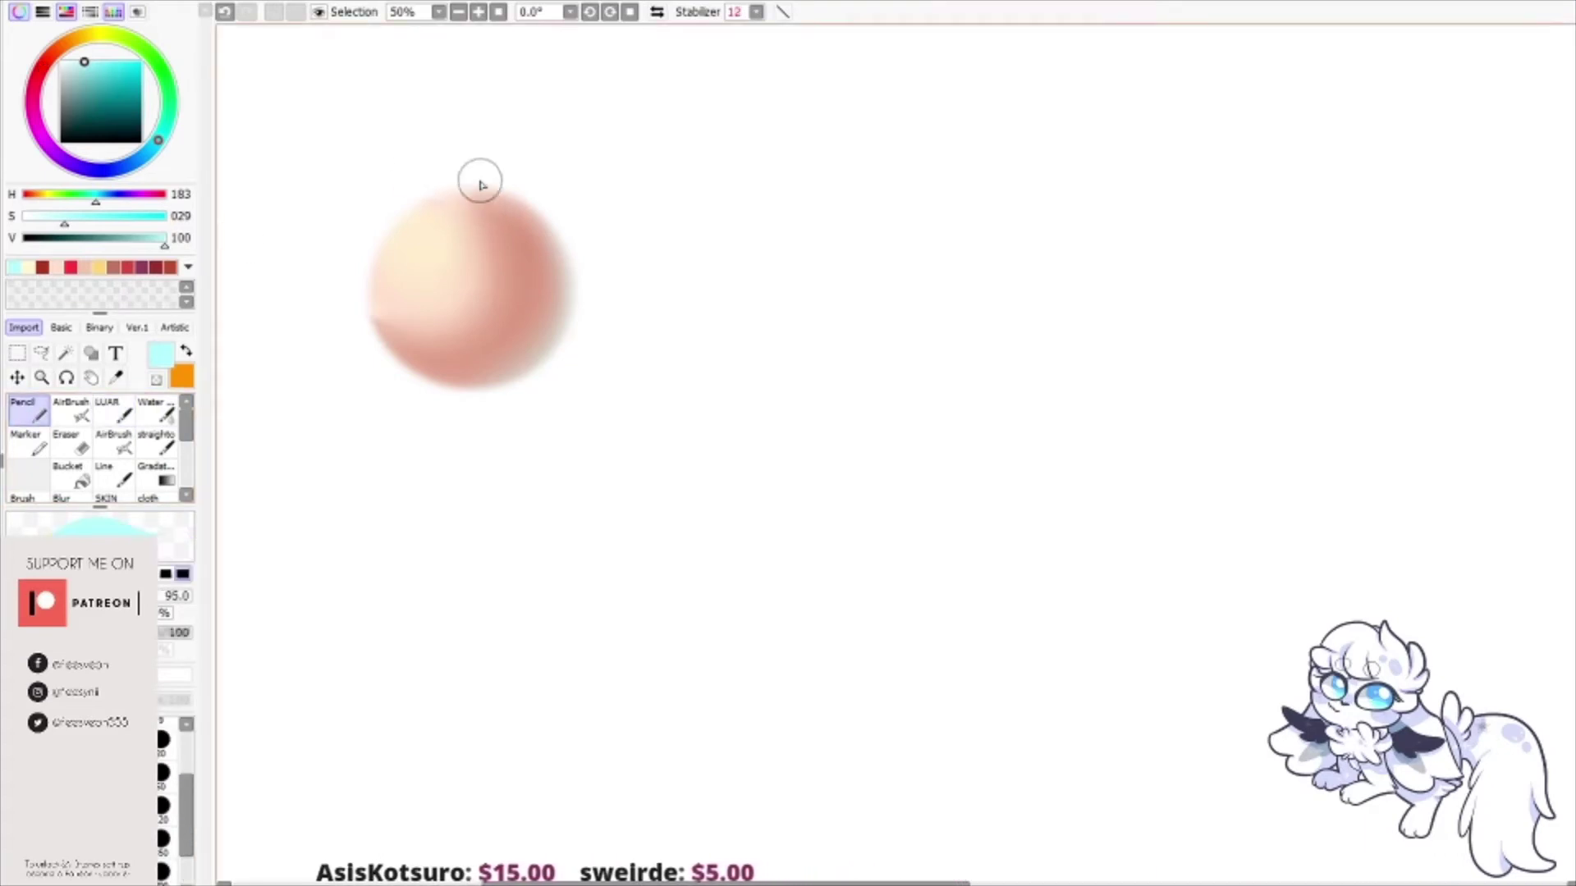
{"action": "left_click_drag", "start_coordinate": [476, 123], "coordinate": [482, 187]}
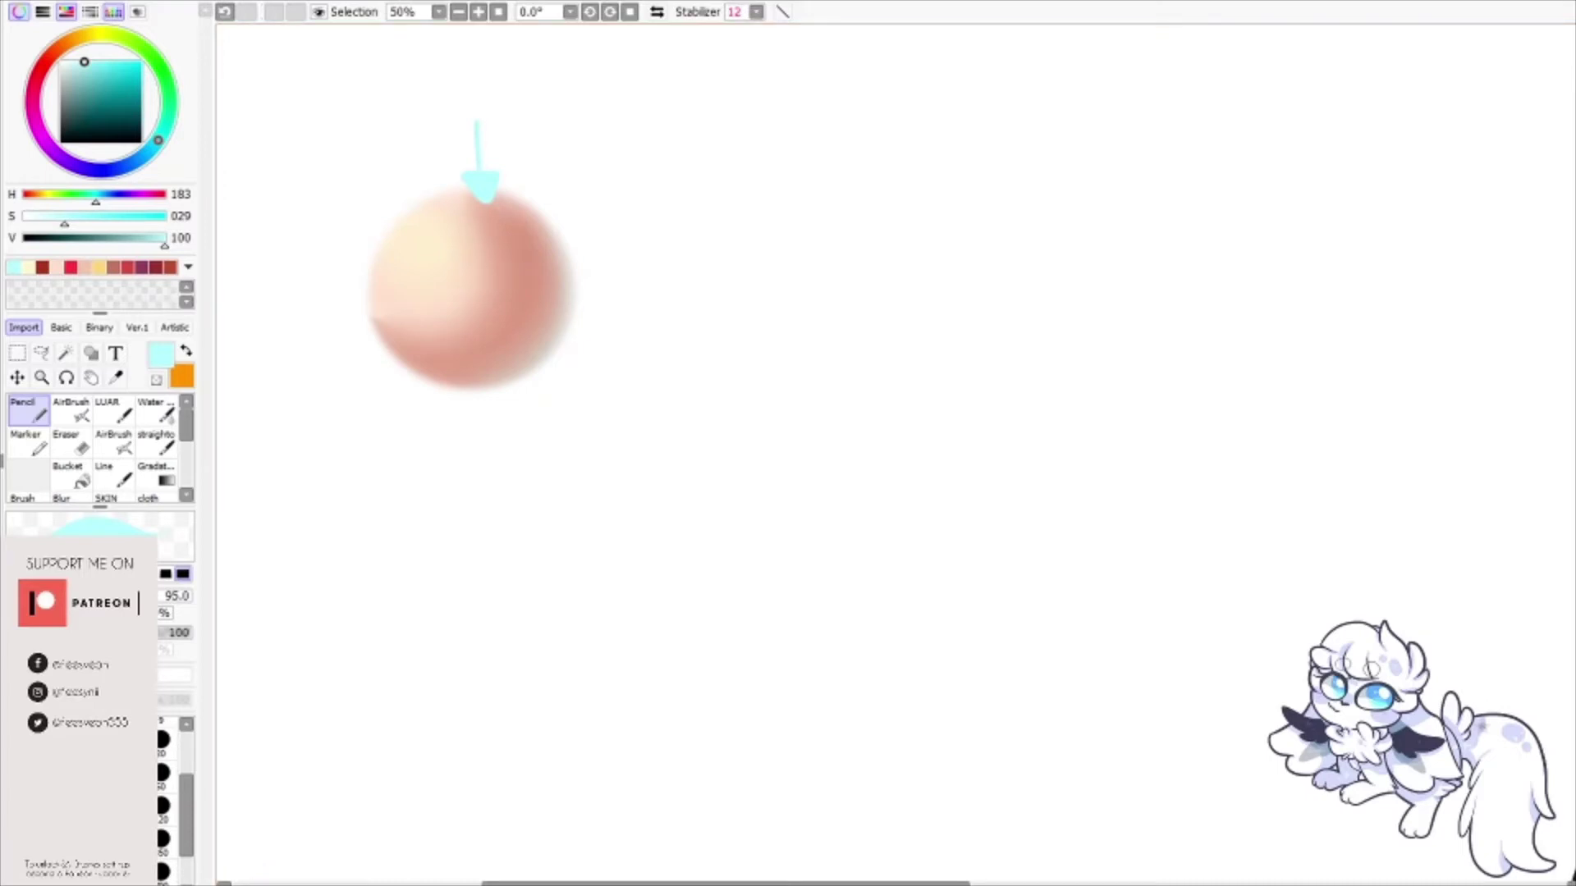
Step: Paint saturated red (H 359, S 92, V 100) along the sphere's light-shadow border with the LUAR brush and blend it with the Water brush
{"action": "left_click", "coordinate": [104, 414]}
{"action": "left_click", "coordinate": [42, 70]}
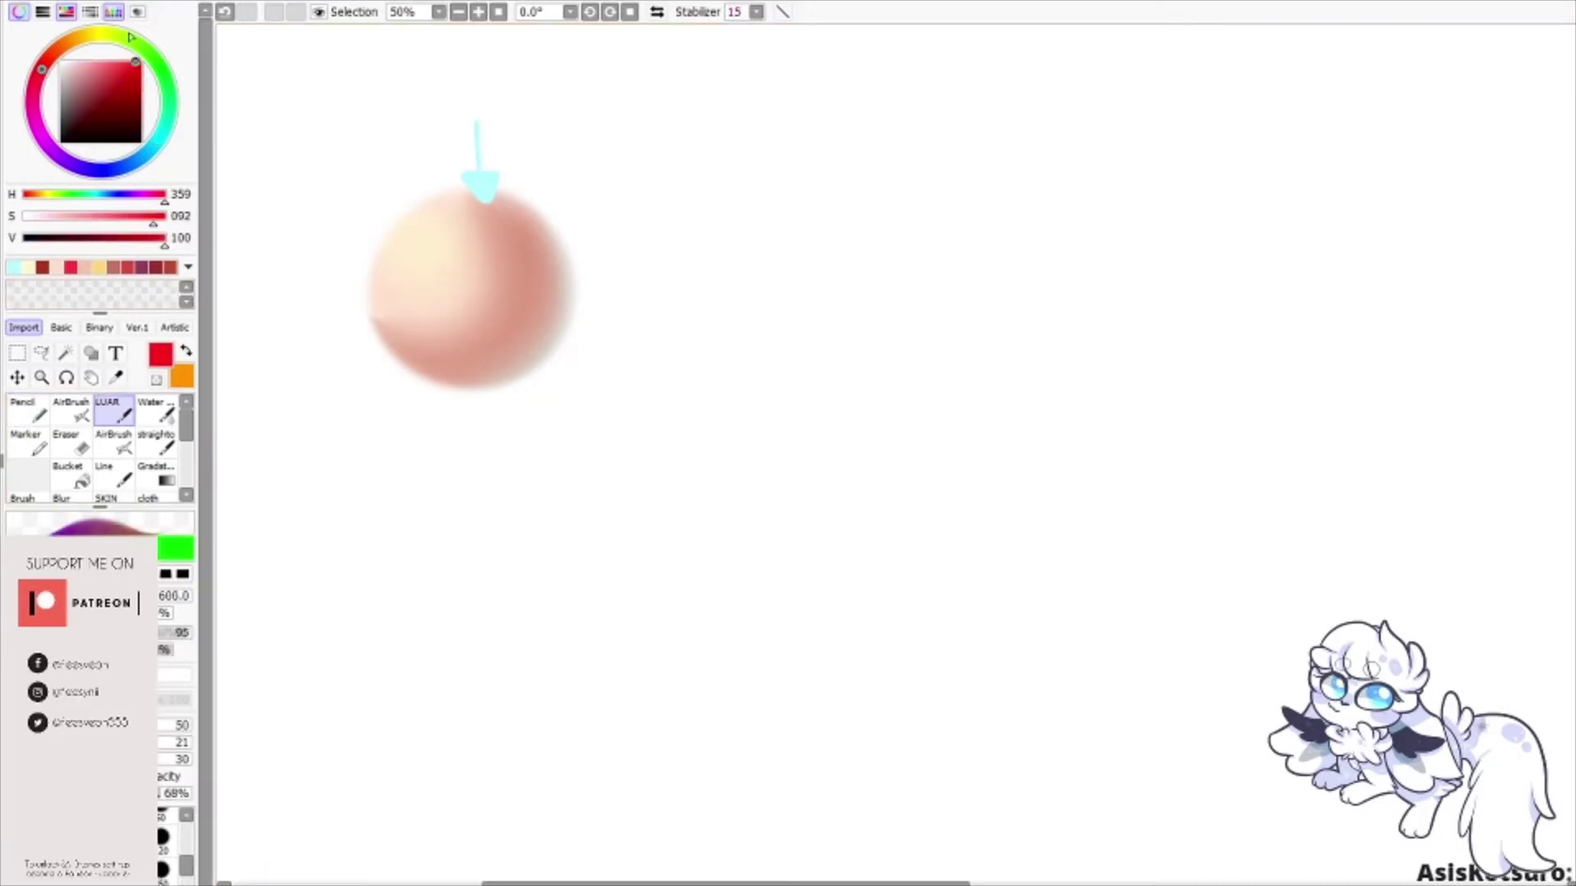
{"action": "mouse_move", "coordinate": [464, 194]}
{"action": "left_mouse_down"}
{"action": "mouse_move", "coordinate": [473, 326]}
{"action": "mouse_move", "coordinate": [394, 323]}
{"action": "left_mouse_up"}
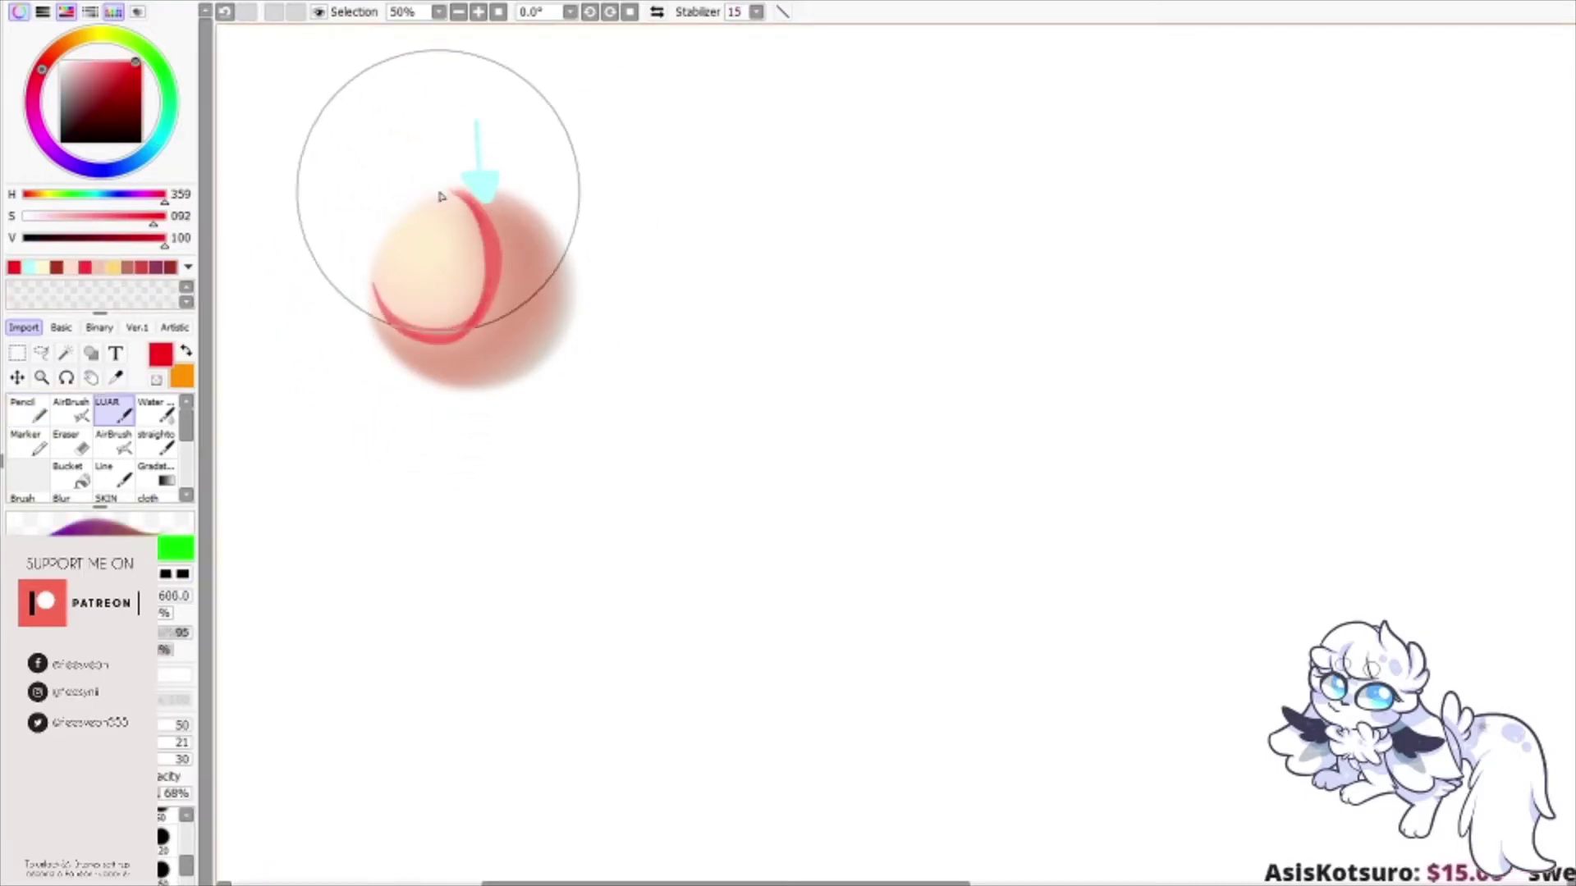
{"action": "key", "text": "ctrl+z"}
{"action": "mouse_move", "coordinate": [472, 200]}
{"action": "left_mouse_down"}
{"action": "mouse_move", "coordinate": [501, 241]}
{"action": "mouse_move", "coordinate": [448, 346]}
{"action": "mouse_move", "coordinate": [391, 307]}
{"action": "mouse_move", "coordinate": [416, 344]}
{"action": "mouse_move", "coordinate": [493, 307]}
{"action": "mouse_move", "coordinate": [483, 226]}
{"action": "mouse_move", "coordinate": [456, 210]}
{"action": "mouse_move", "coordinate": [480, 276]}
{"action": "mouse_move", "coordinate": [408, 336]}
{"action": "mouse_move", "coordinate": [500, 289]}
{"action": "mouse_move", "coordinate": [489, 217]}
{"action": "mouse_move", "coordinate": [525, 270]}
{"action": "mouse_move", "coordinate": [481, 331]}
{"action": "mouse_move", "coordinate": [493, 224]}
{"action": "mouse_move", "coordinate": [469, 224]}
{"action": "mouse_move", "coordinate": [394, 317]}
{"action": "left_mouse_up"}
{"action": "left_click", "coordinate": [156, 410]}
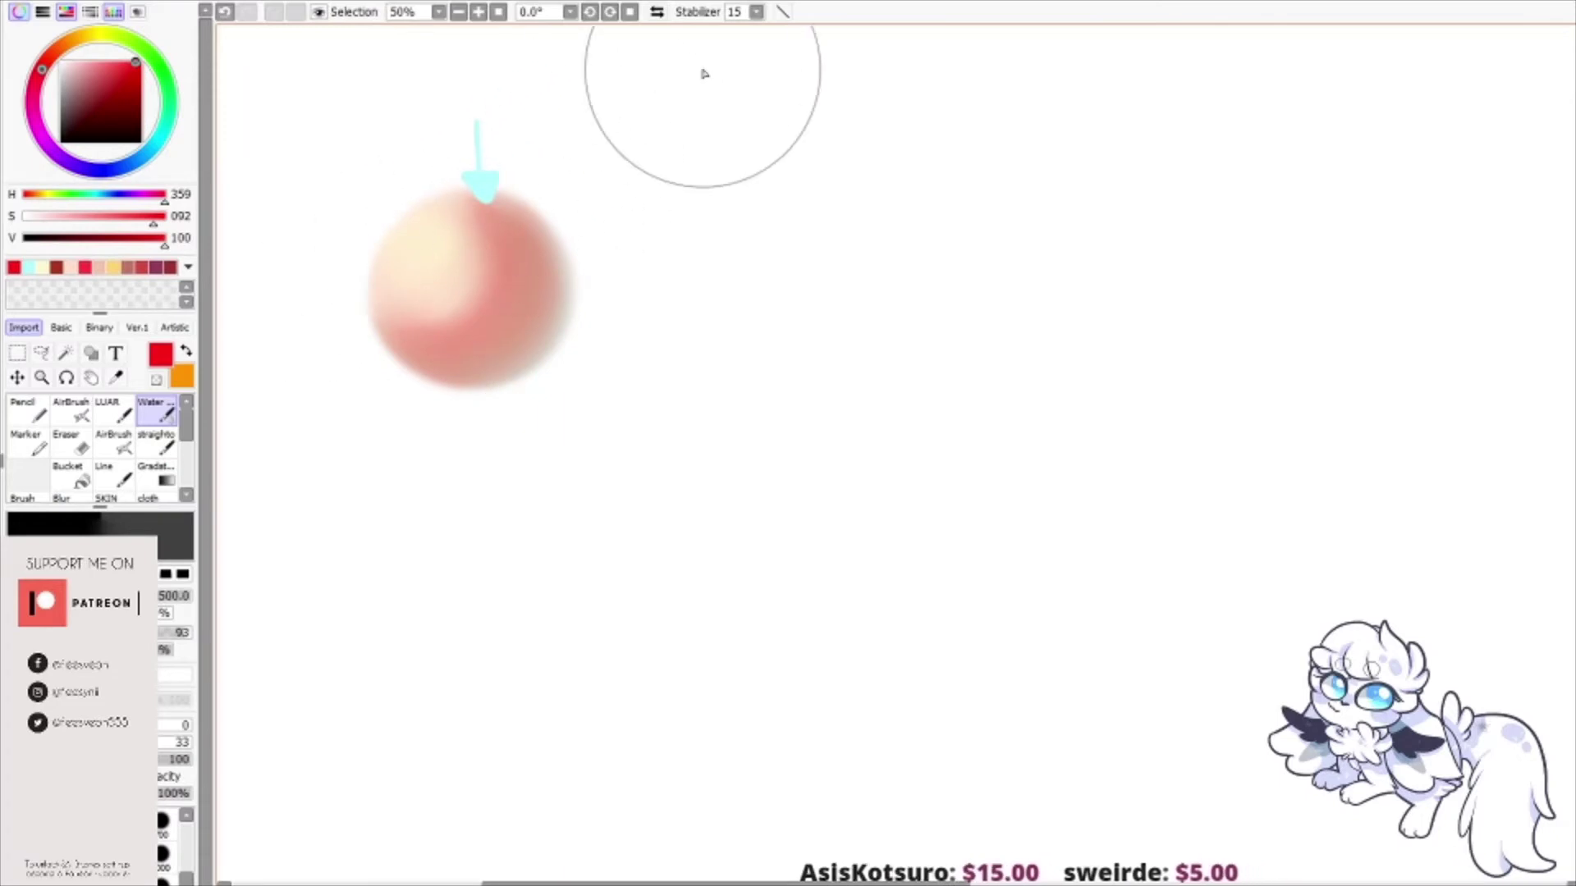
Step: Sample the sphere's shadow tones and draw them with the Pencil as round swatches beside it, with lines linking each to its area
{"action": "left_click", "coordinate": [22, 403]}
{"action": "left_click", "coordinate": [501, 253], "text": "alt"}
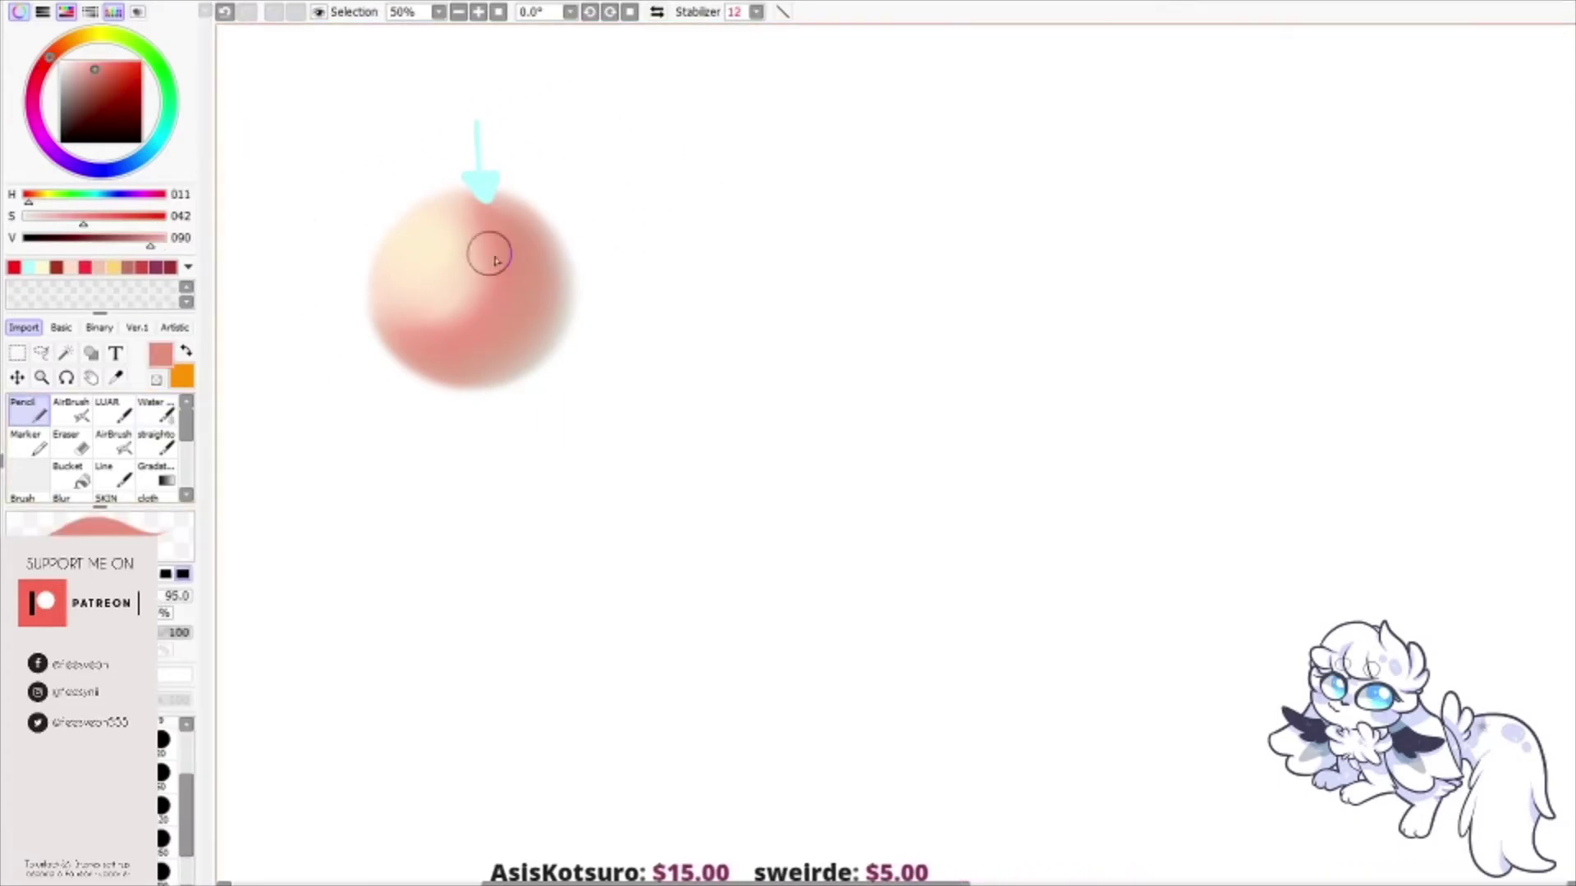
{"action": "left_click_drag", "start_coordinate": [500, 260], "coordinate": [583, 134]}
{"action": "left_click", "coordinate": [604, 113]}
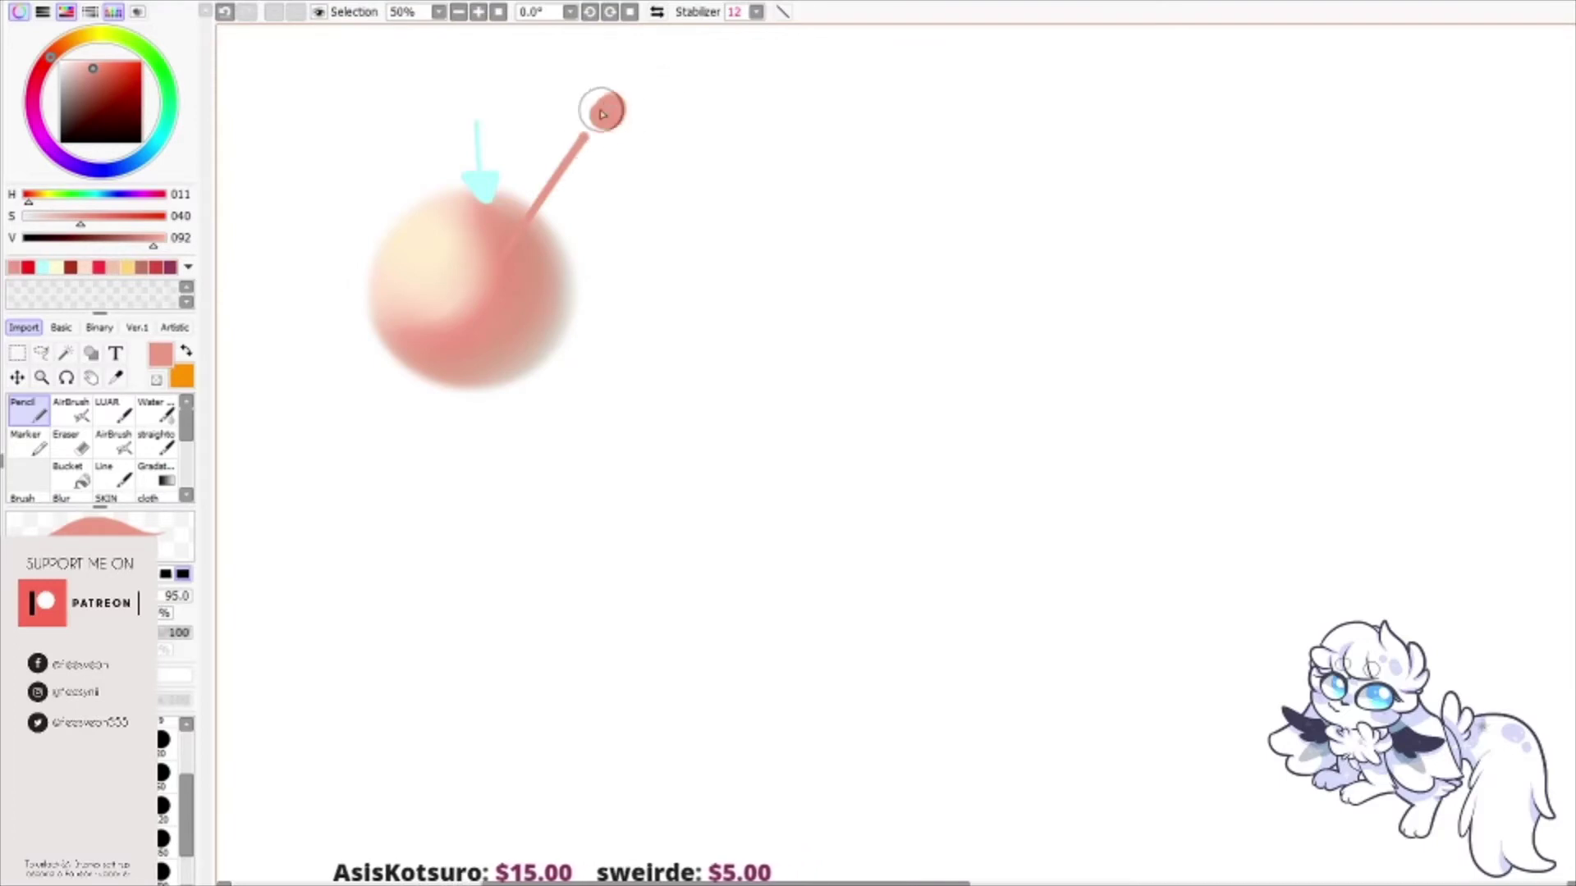
{"action": "left_click", "coordinate": [527, 288], "text": "alt"}
{"action": "left_click", "coordinate": [667, 114]}
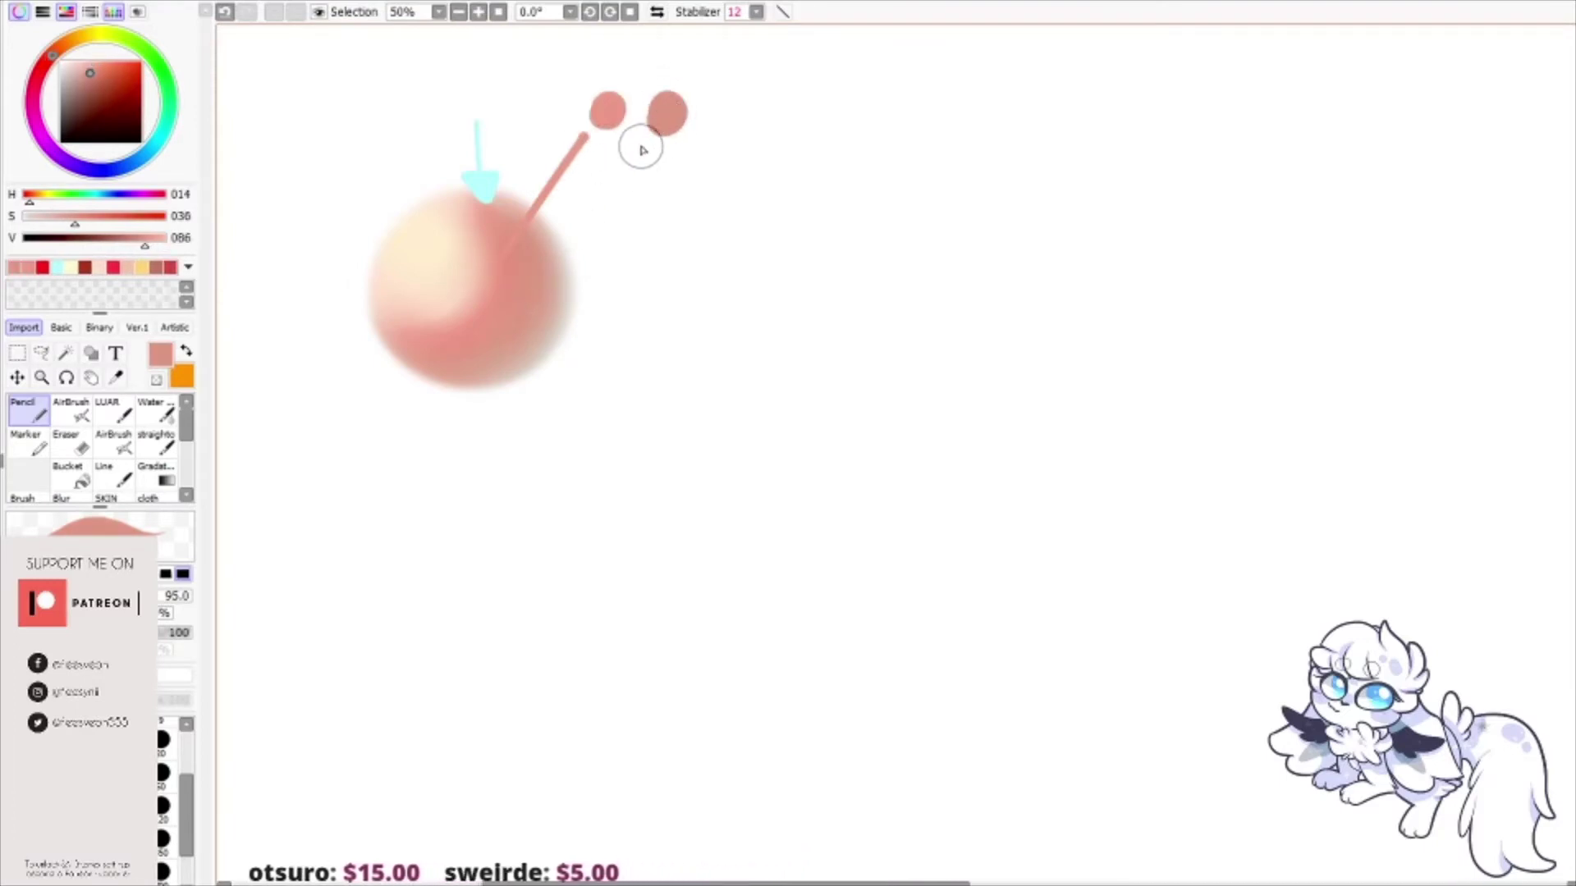
{"action": "left_click_drag", "start_coordinate": [654, 135], "coordinate": [575, 230]}
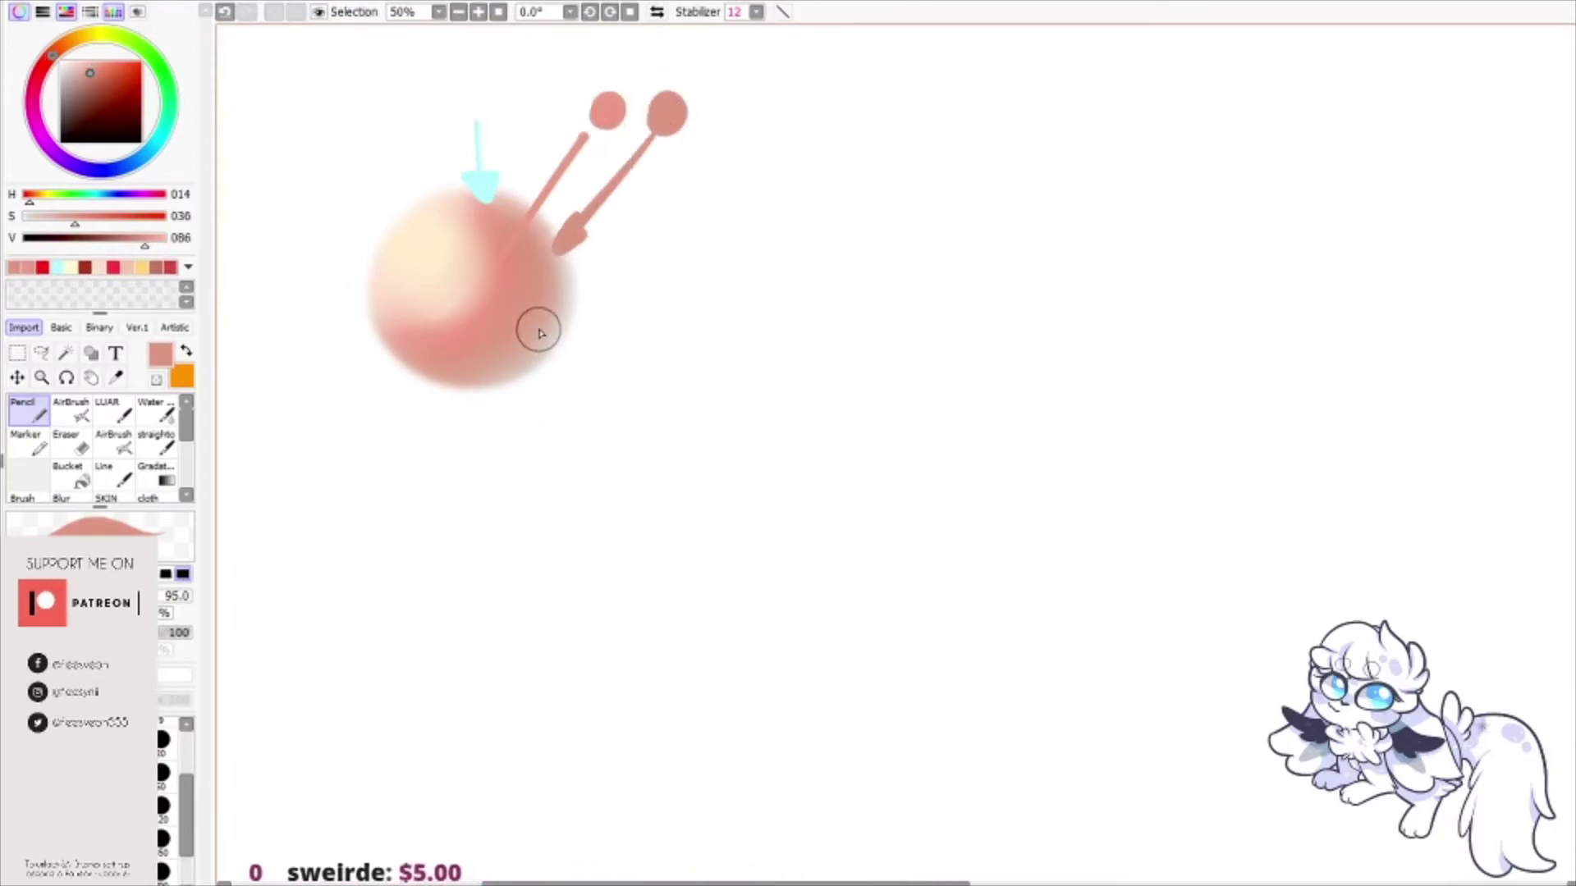
{"action": "left_click", "coordinate": [567, 298], "text": "alt"}
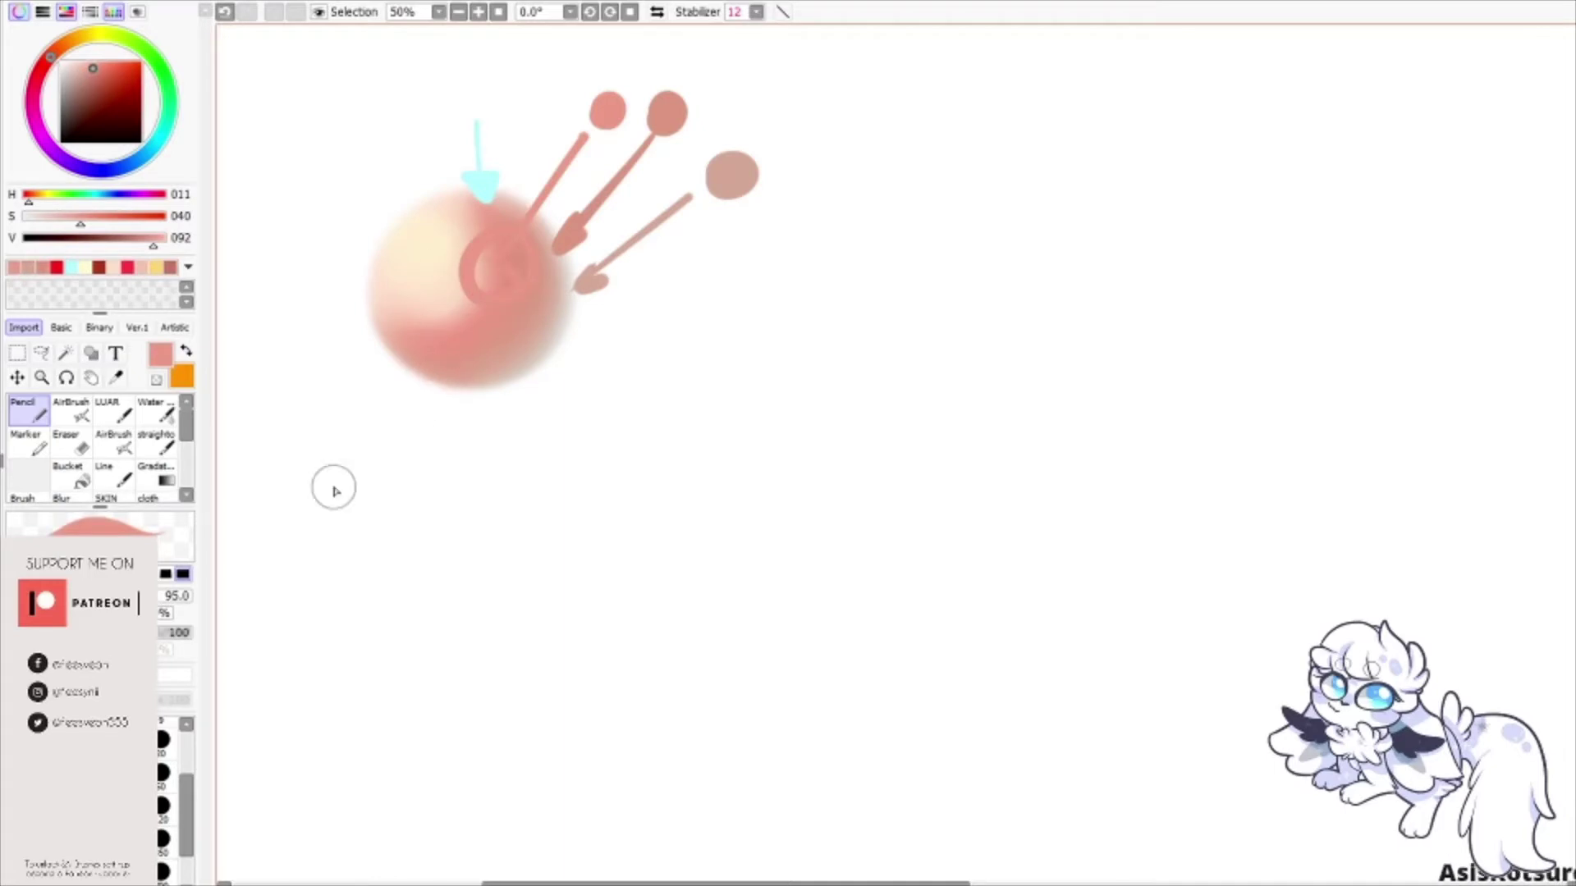
Step: Undo the pencil swatches, linking lines, circle and cyan arrow around the sphere
{"action": "key", "text": "ctrl+z"}
{"action": "key", "text": "ctrl+z"}
{"action": "key", "text": "ctrl+z"}
{"action": "key", "text": "ctrl+z"}
{"action": "key", "text": "ctrl+z"}
{"action": "key", "text": "ctrl+z"}
{"action": "key", "text": "ctrl+z"}
{"action": "key", "text": "ctrl+z"}
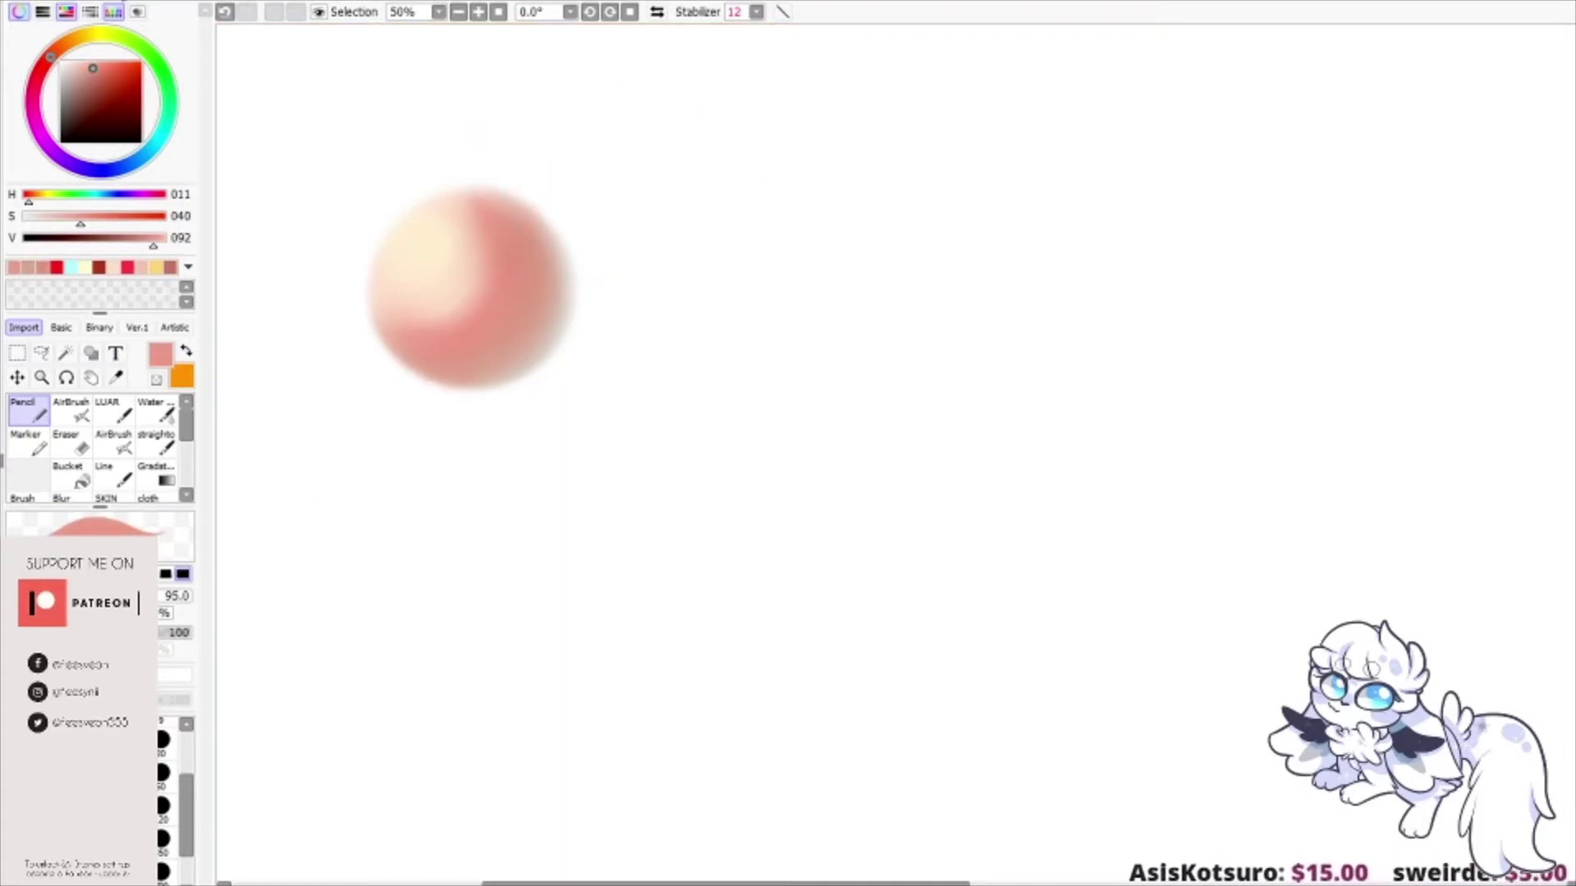
Step: Desaturate the painted sphere completely to greyscale
{"action": "left_click", "coordinate": [341, 31]}
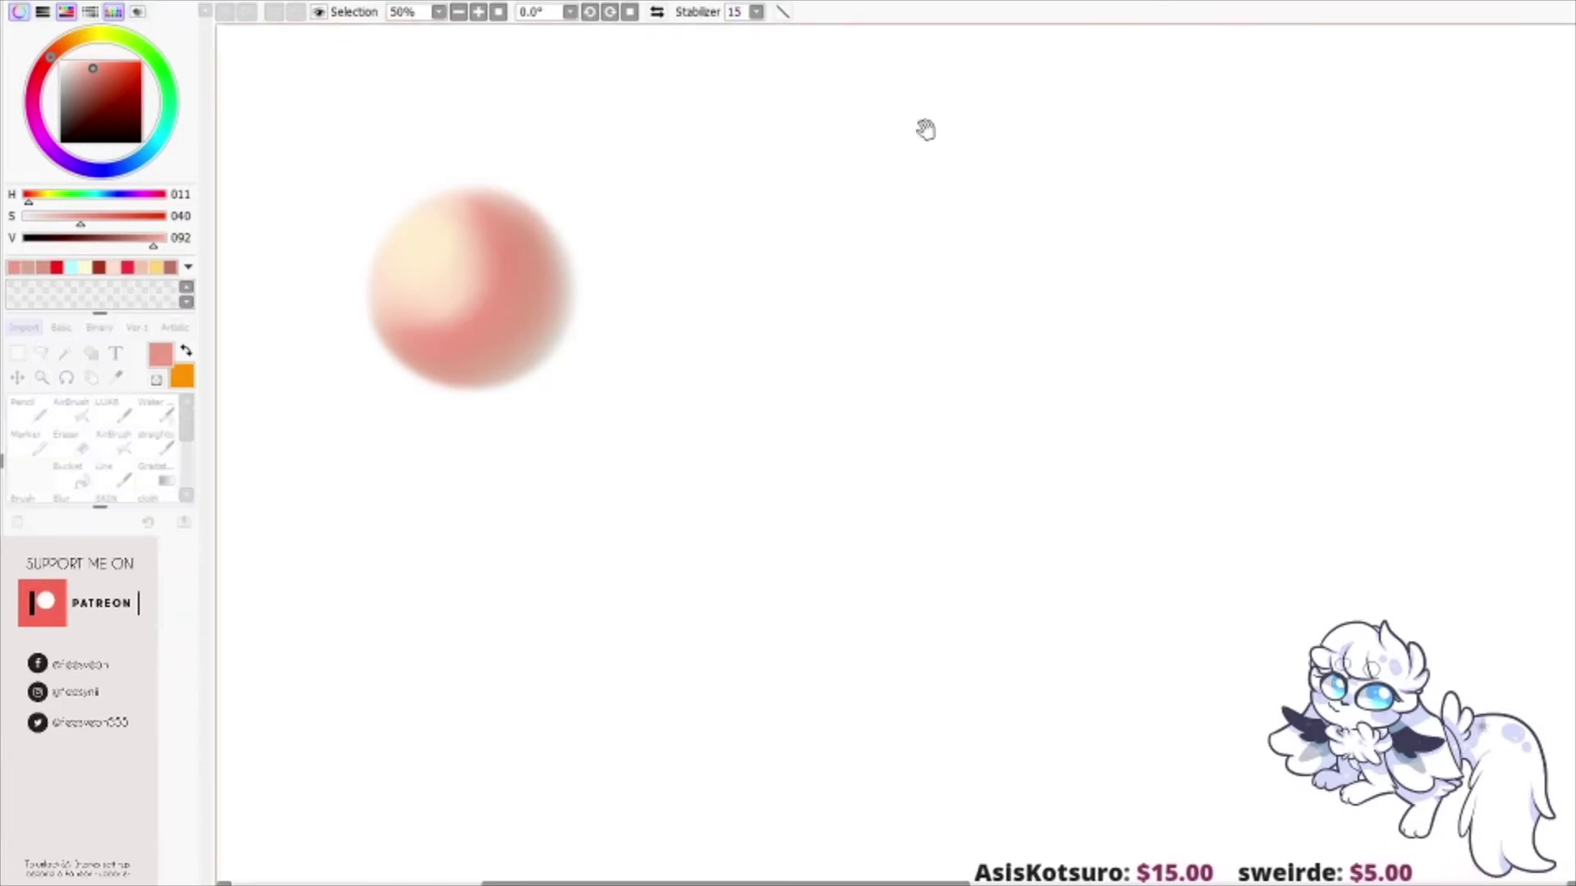
{"action": "left_click_drag", "start_coordinate": [1140, 411], "coordinate": [979, 418]}
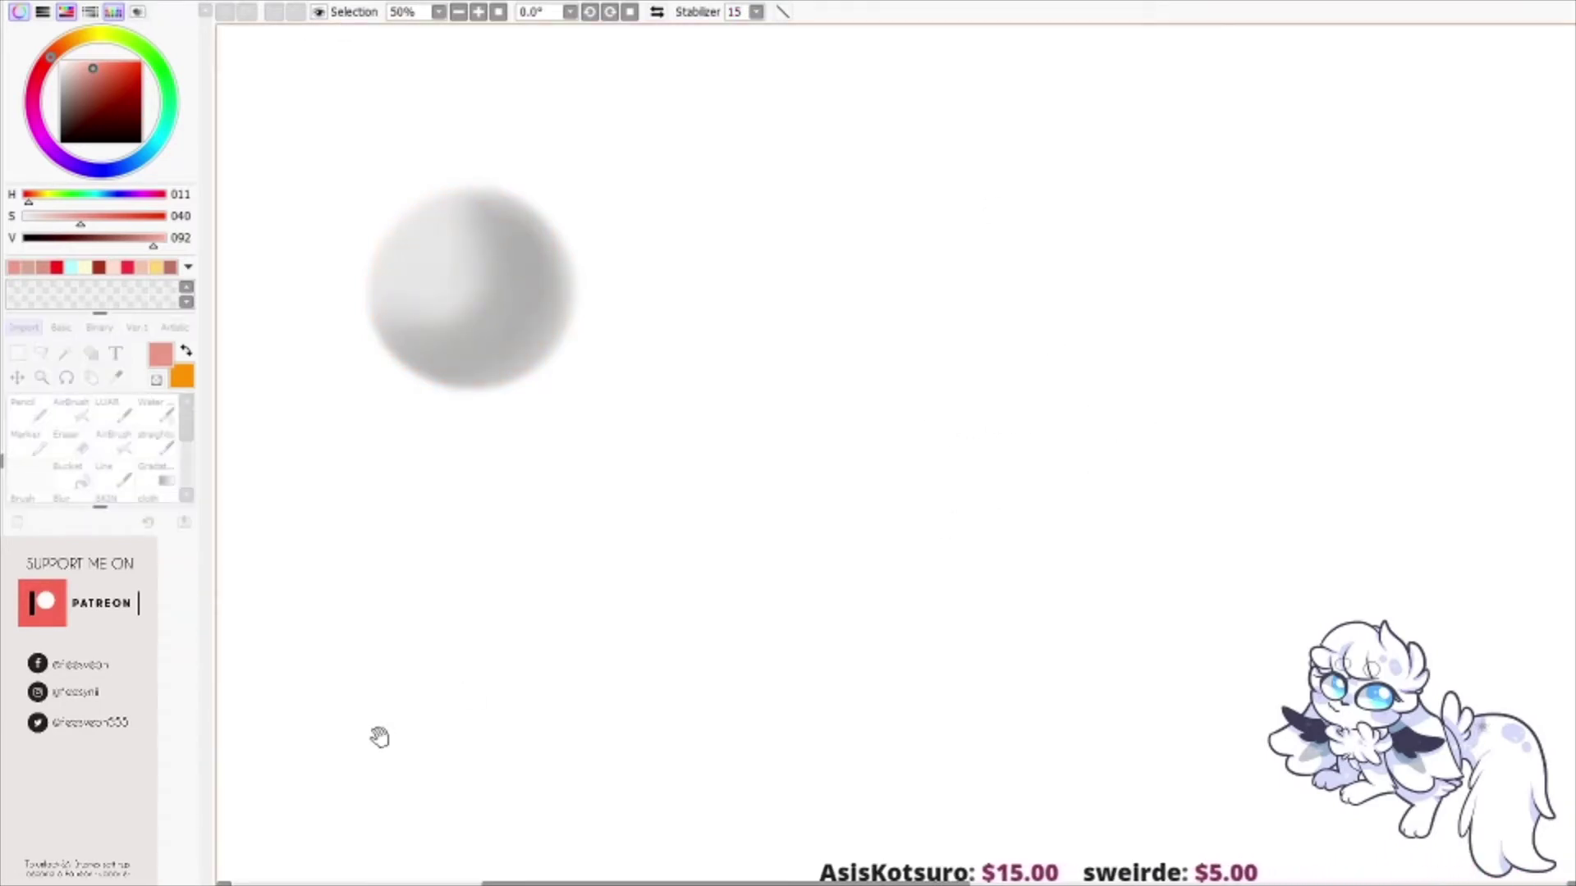
{"action": "left_click", "coordinate": [1230, 505]}
Step: Try a dark AirBrush stroke of size 75 along the grey sphere's light-shadow border, in brown and in neutral grey, undoing each attempt
{"action": "left_click", "coordinate": [71, 408]}
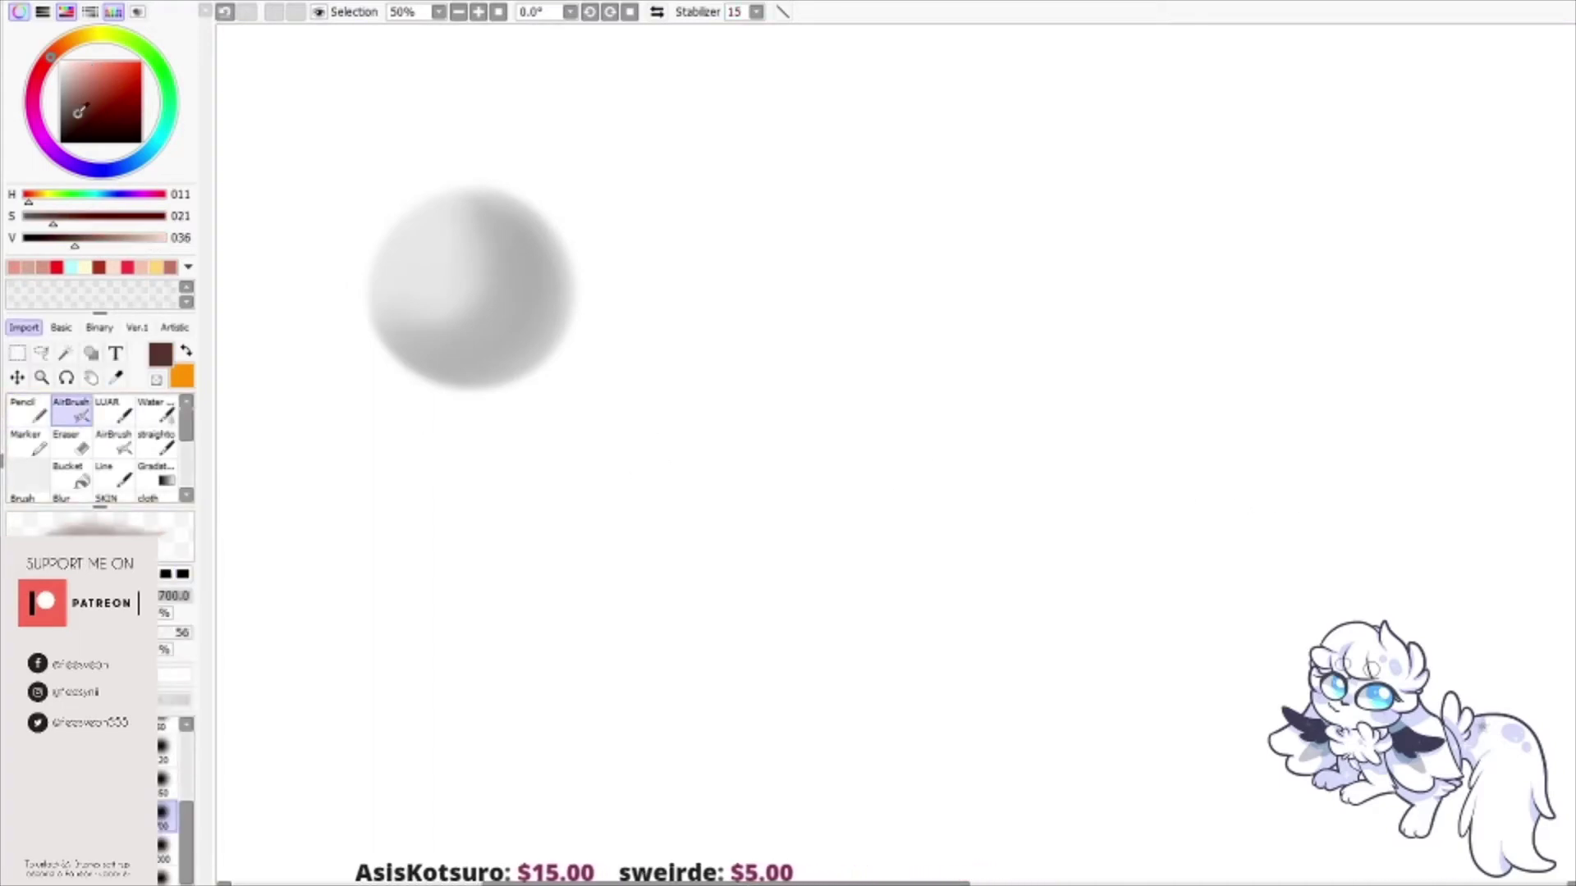
{"action": "left_click_drag", "start_coordinate": [168, 596], "coordinate": [98, 596]}
{"action": "right_click", "coordinate": [510, 229]}
{"action": "mouse_move", "coordinate": [509, 230]}
{"action": "left_mouse_down"}
{"action": "mouse_move", "coordinate": [506, 263]}
{"action": "mouse_move", "coordinate": [450, 334]}
{"action": "left_mouse_up"}
{"action": "key", "text": "ctrl+z"}
{"action": "left_click", "coordinate": [61, 121]}
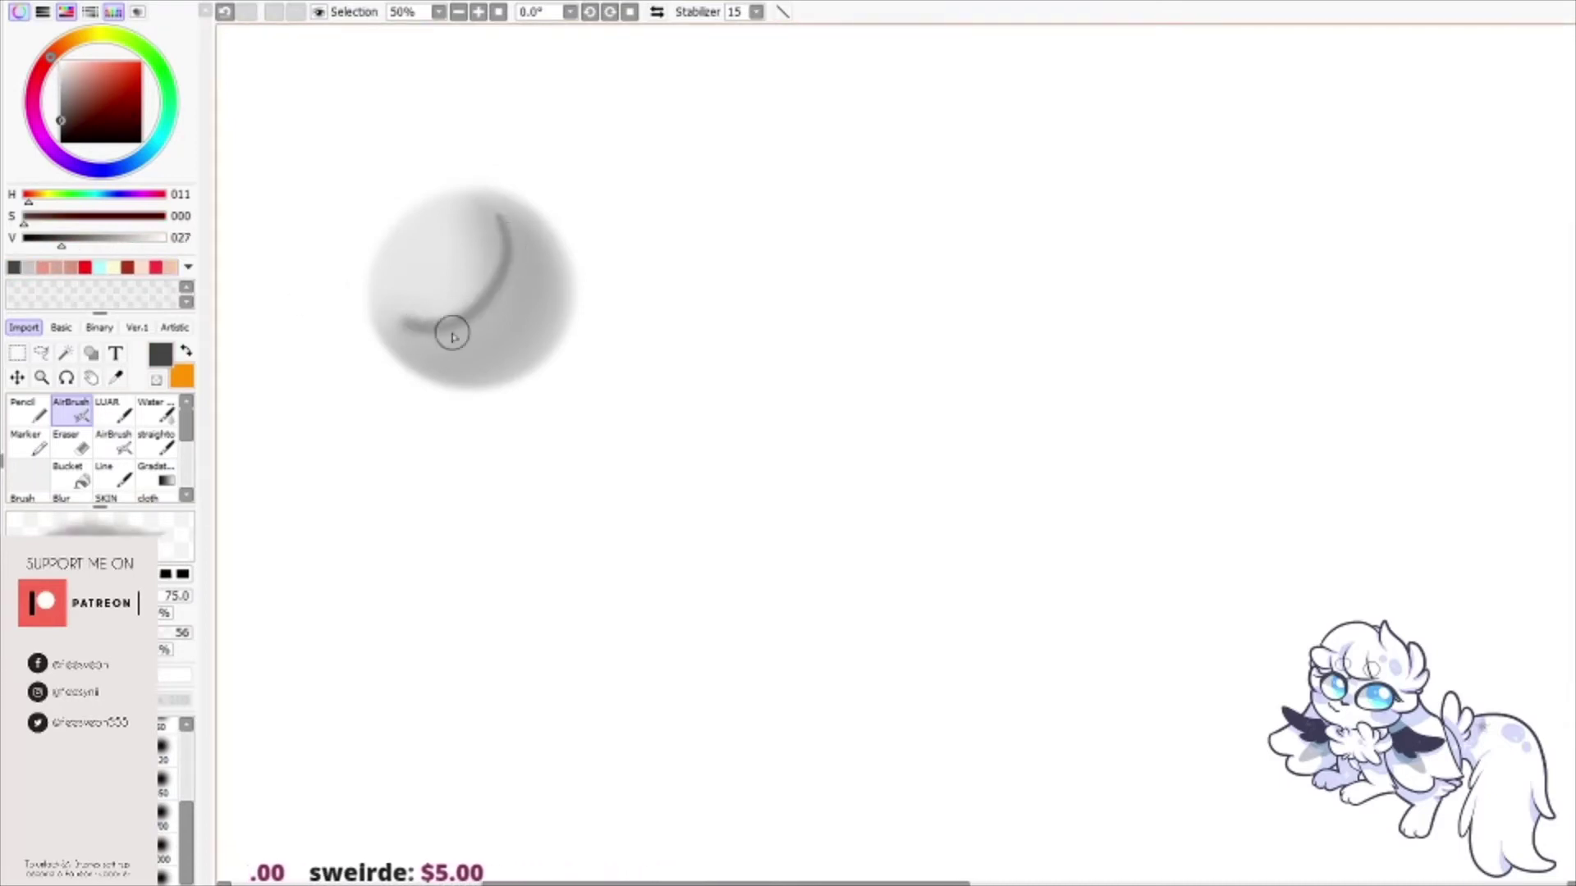
{"action": "key", "text": "ctrl+z"}
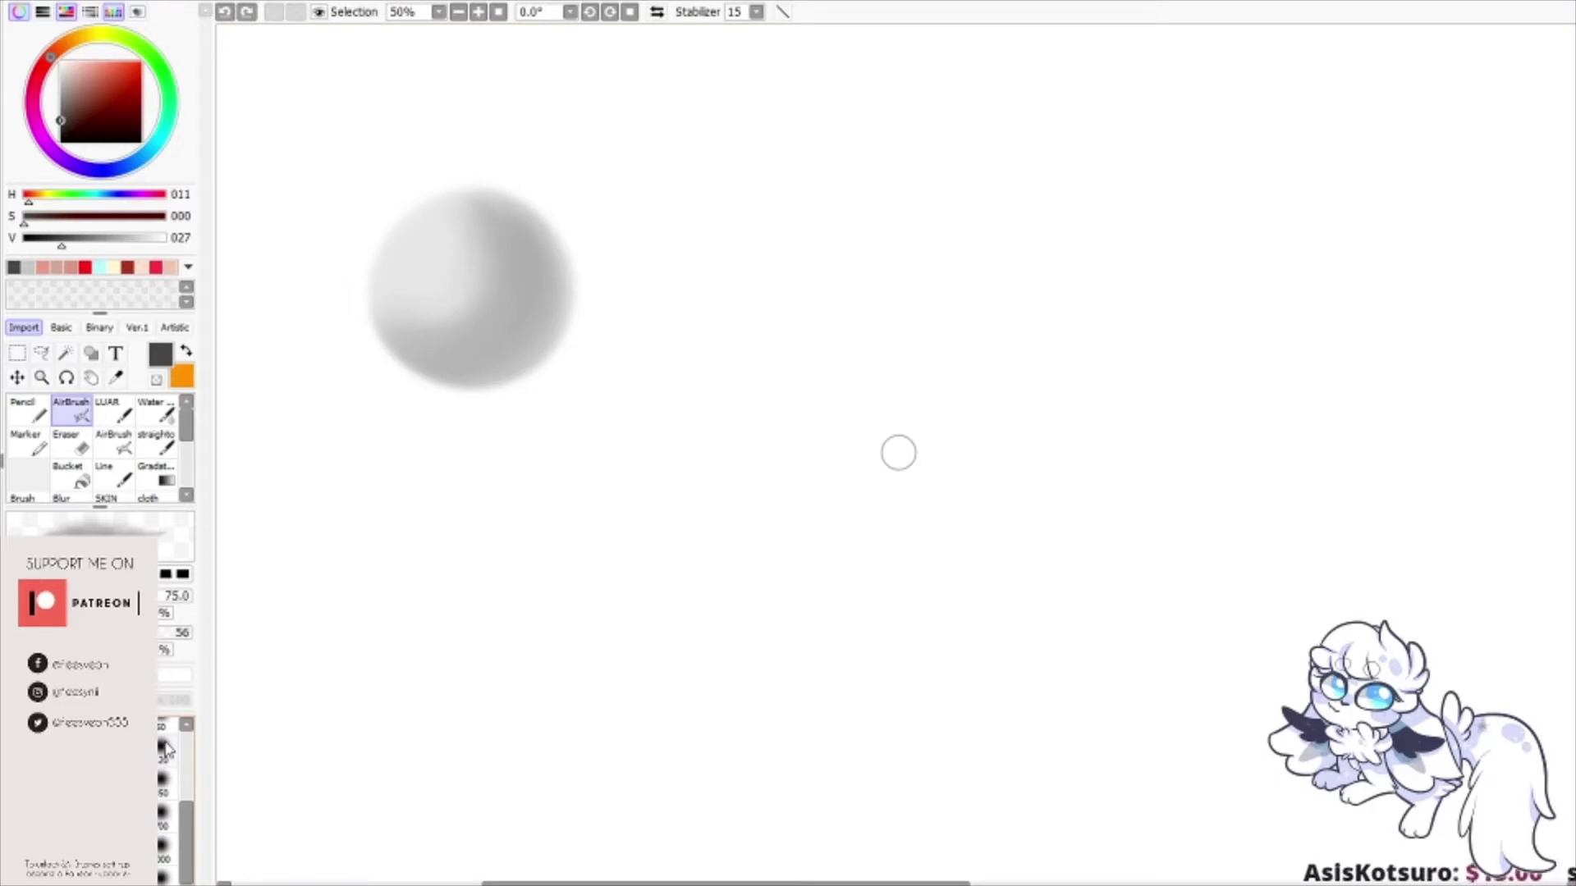
Step: Airbrush a saturated red stroke (H 5, S 65, V 93) along the coloured sphere's light-shadow border and blend it with the Water brush
{"action": "left_click_drag", "start_coordinate": [110, 66], "coordinate": [105, 63]}
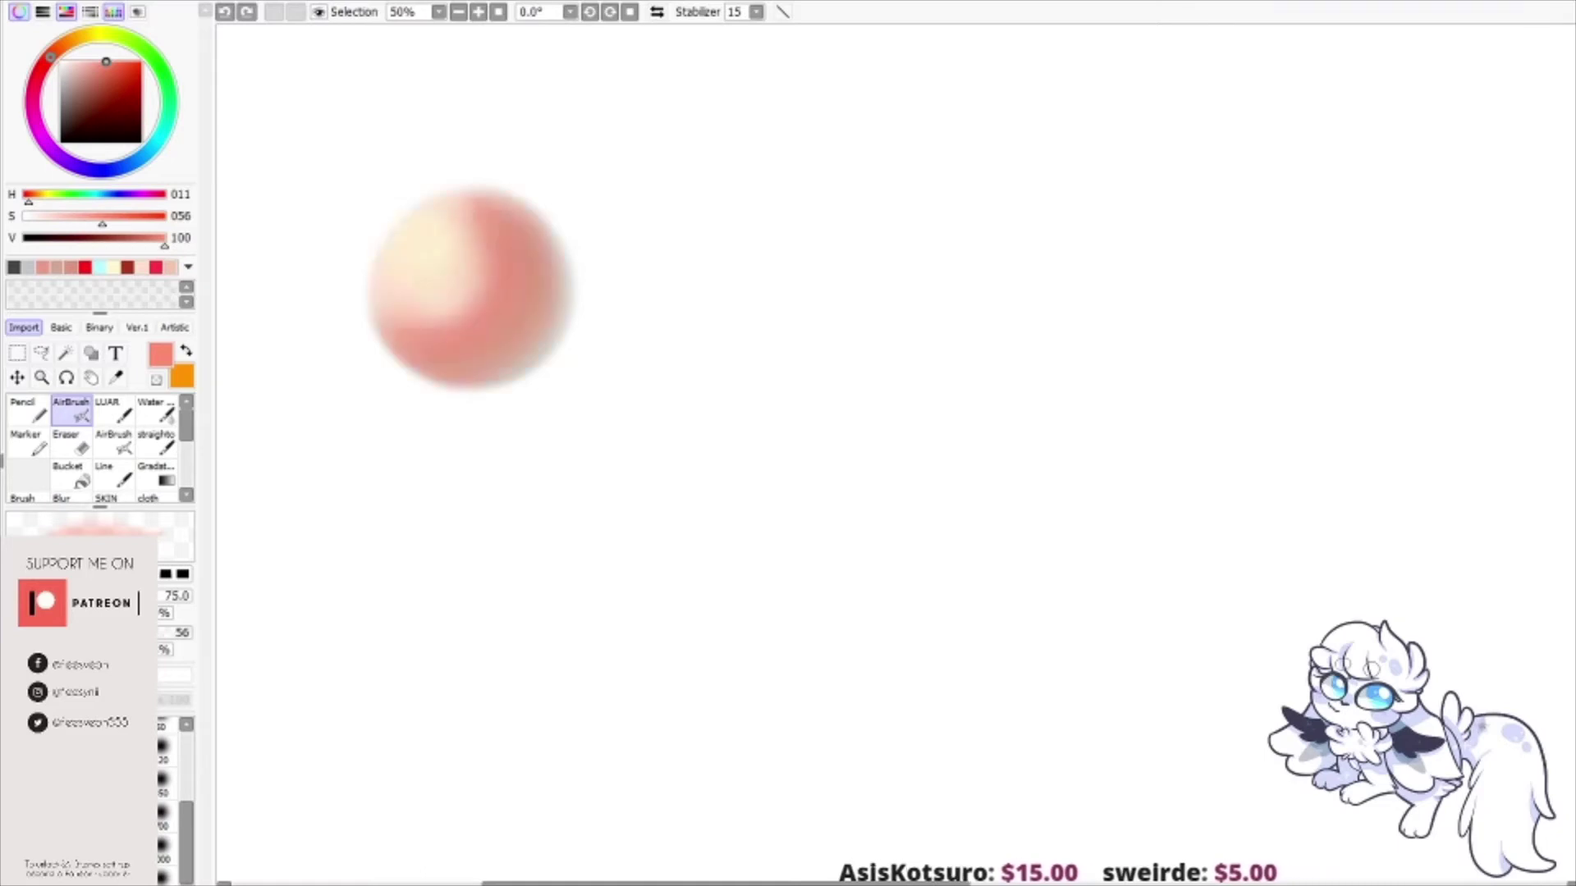
{"action": "left_click", "coordinate": [524, 284], "text": "alt"}
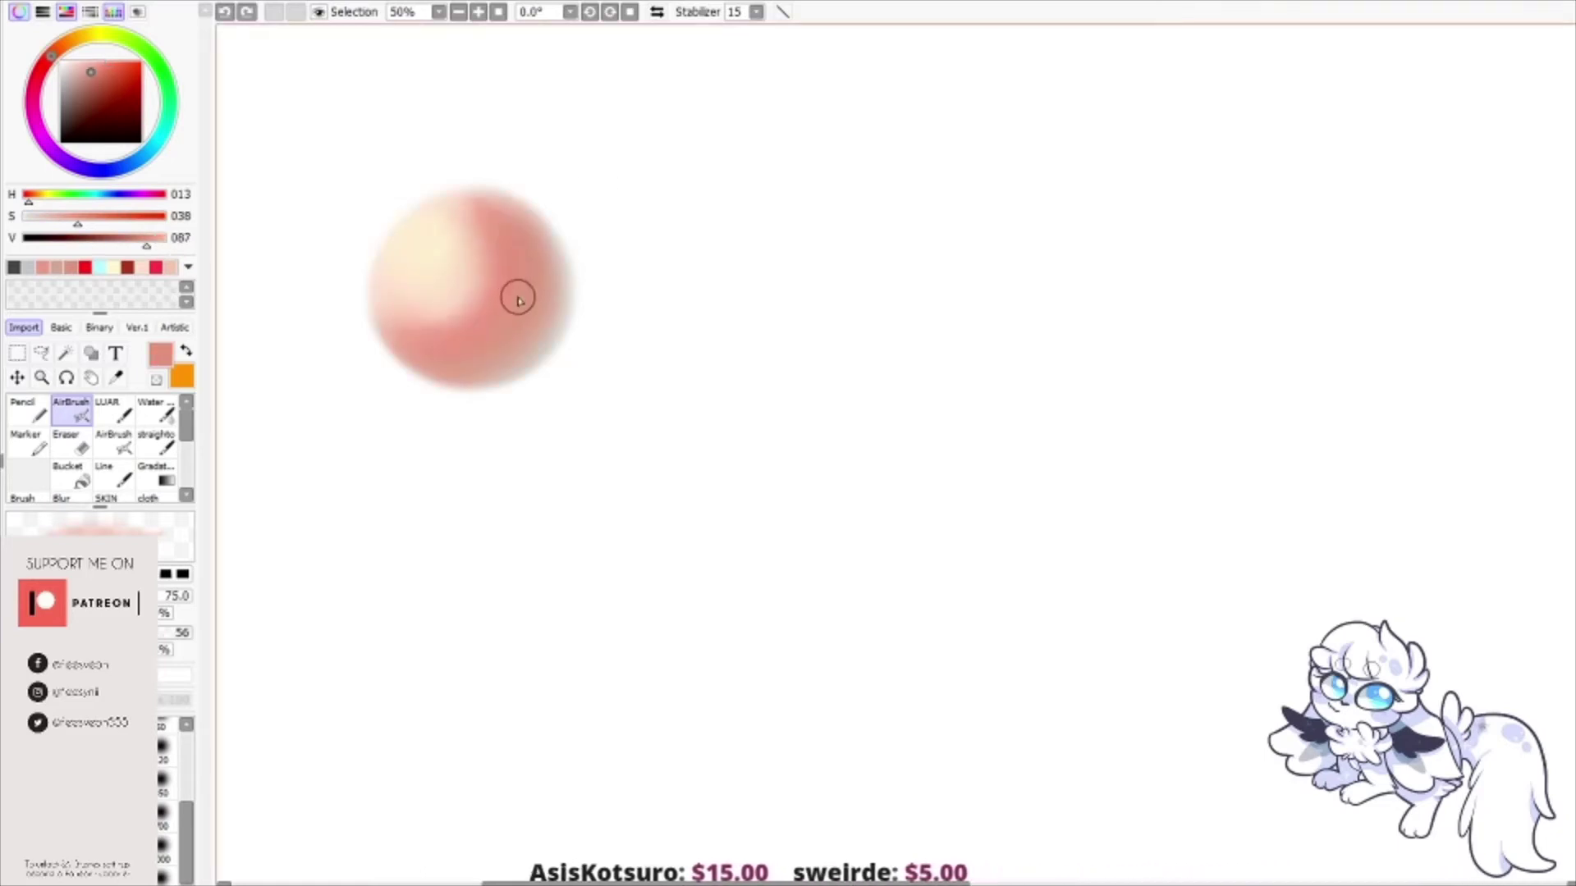
{"action": "left_click", "coordinate": [524, 292], "text": "alt"}
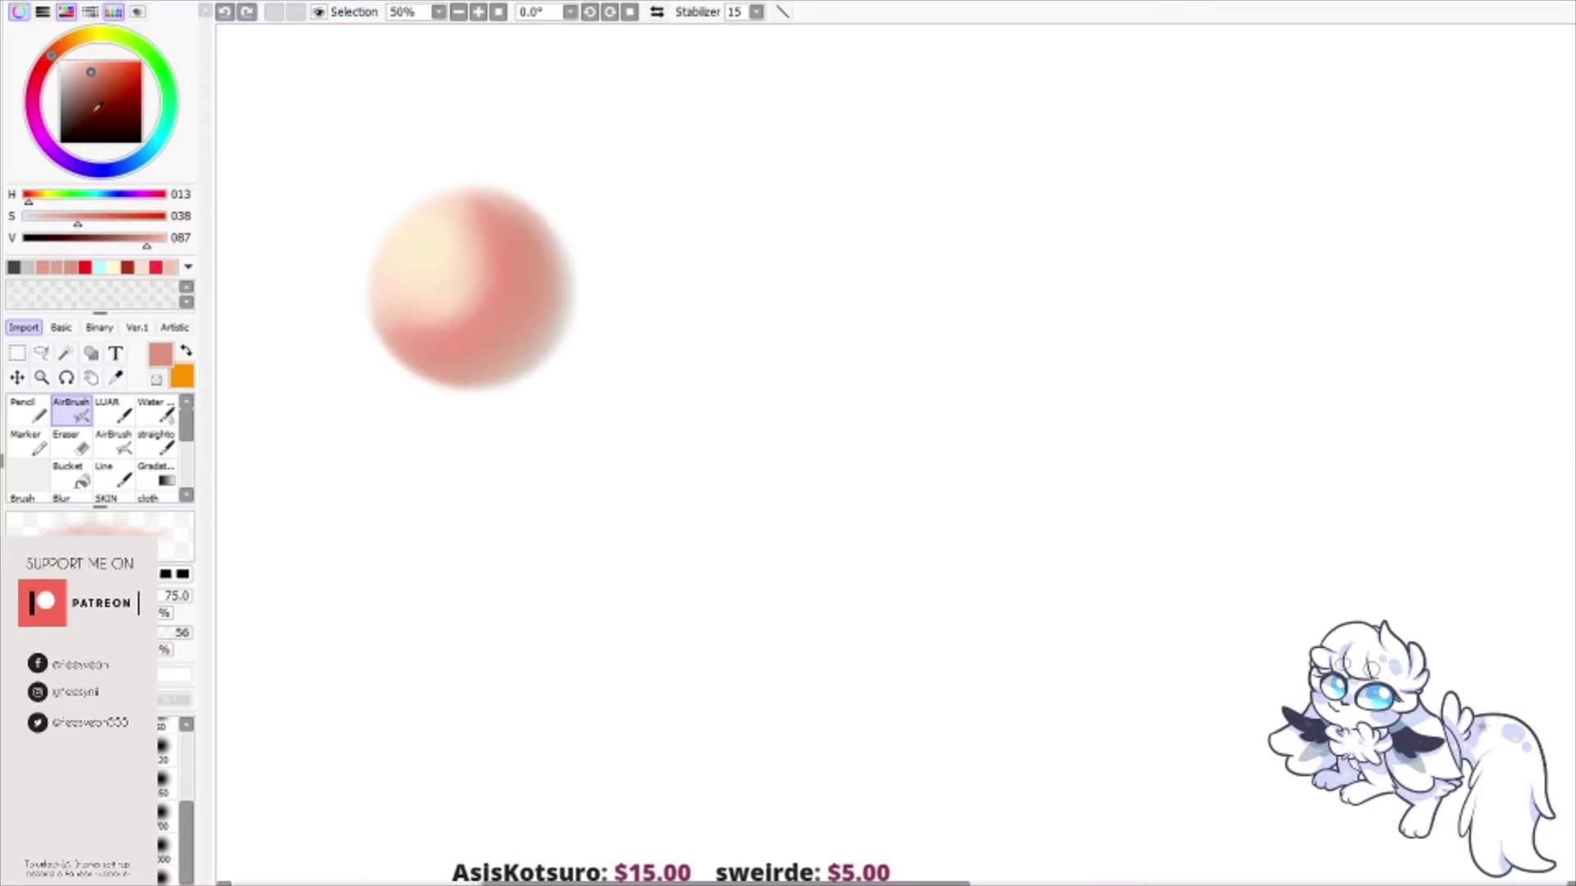
{"action": "left_click", "coordinate": [97, 62]}
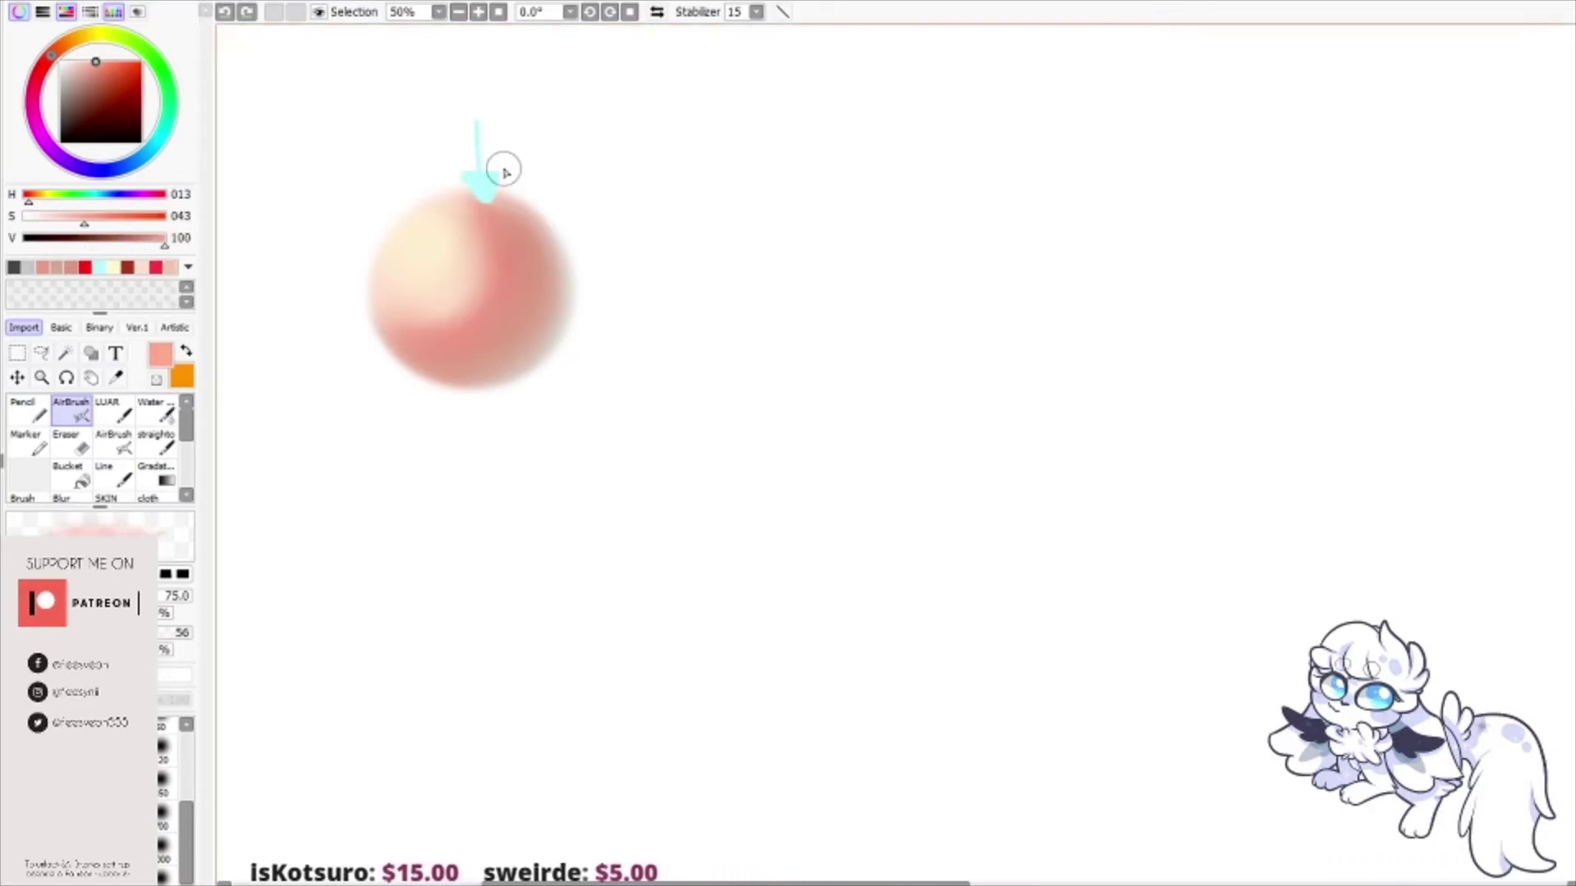
{"action": "left_click", "coordinate": [243, 14]}
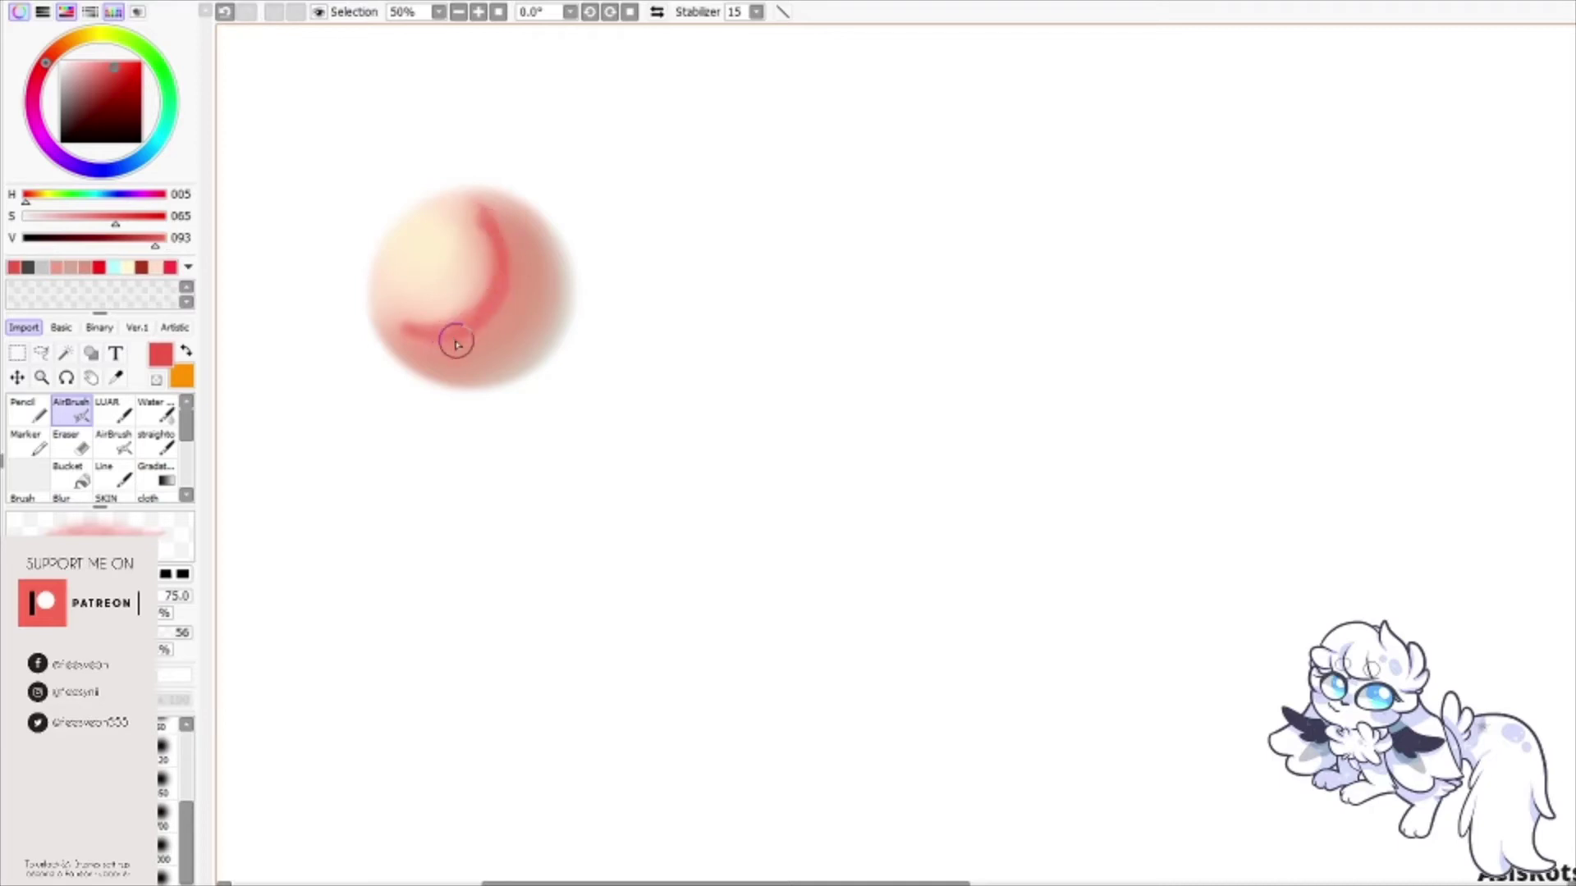
{"action": "left_click", "coordinate": [167, 413]}
{"action": "mouse_move", "coordinate": [481, 216]}
{"action": "left_mouse_down"}
{"action": "mouse_move", "coordinate": [496, 292]}
{"action": "mouse_move", "coordinate": [407, 339]}
{"action": "mouse_move", "coordinate": [492, 325]}
{"action": "mouse_move", "coordinate": [482, 213]}
{"action": "mouse_move", "coordinate": [446, 329]}
{"action": "mouse_move", "coordinate": [487, 233]}
{"action": "mouse_move", "coordinate": [480, 256]}
{"action": "mouse_move", "coordinate": [478, 236]}
{"action": "mouse_move", "coordinate": [400, 288]}
{"action": "left_mouse_up"}
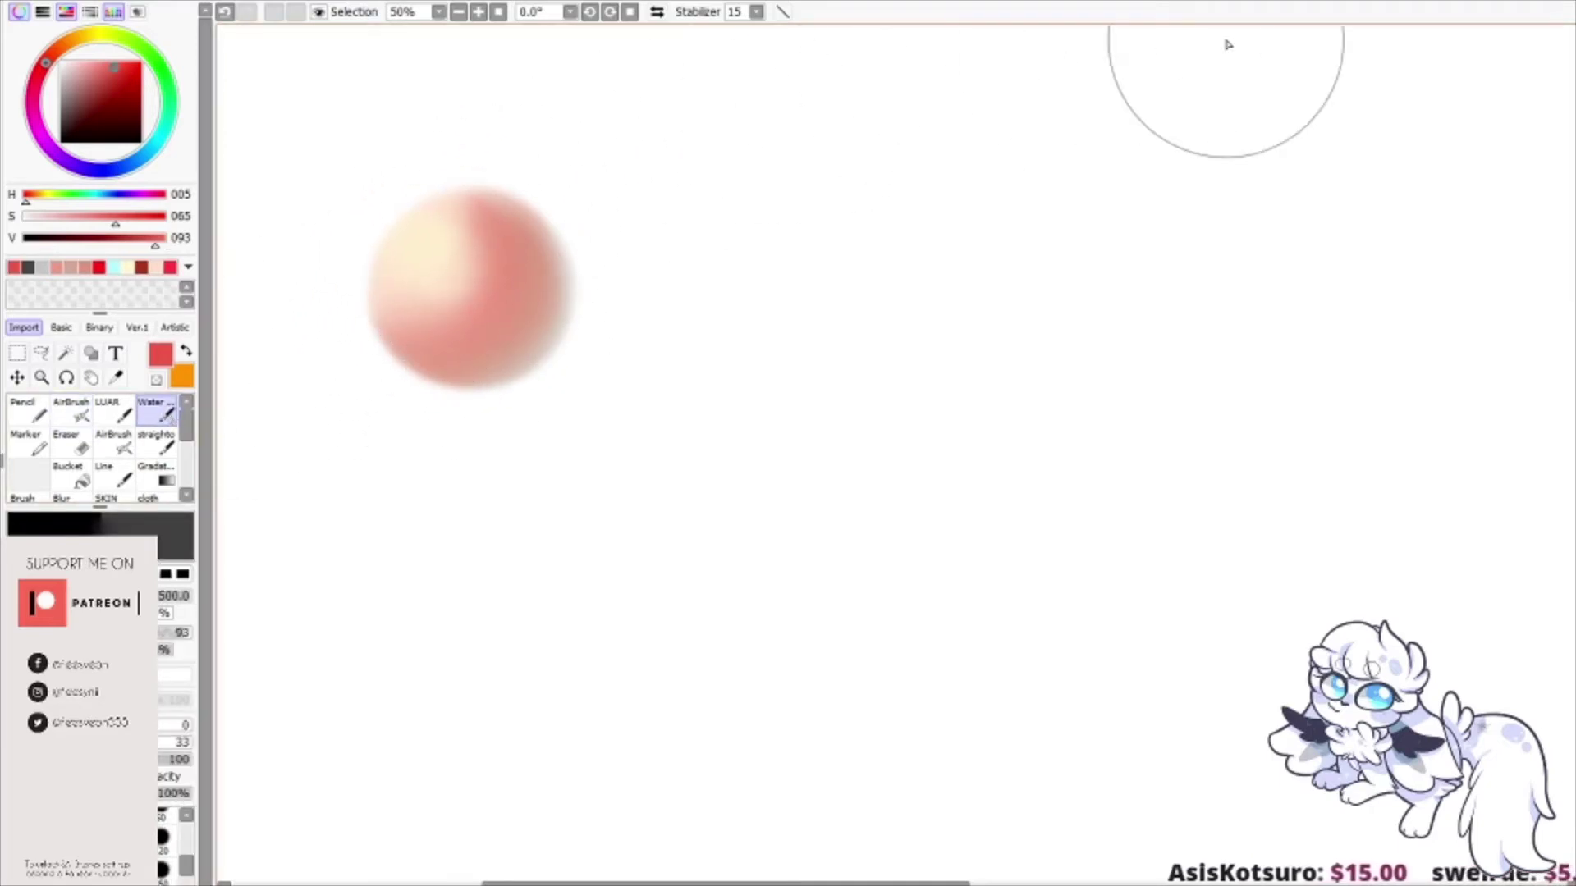
Step: Return to the shading reference sheet and sample the cream highlight colour of the light skin sphere
{"action": "left_click_drag", "start_coordinate": [755, 220], "coordinate": [858, 263]}
{"action": "left_click_drag", "start_coordinate": [601, 289], "coordinate": [488, 285]}
{"action": "left_click", "coordinate": [443, 235], "text": "ctrl"}
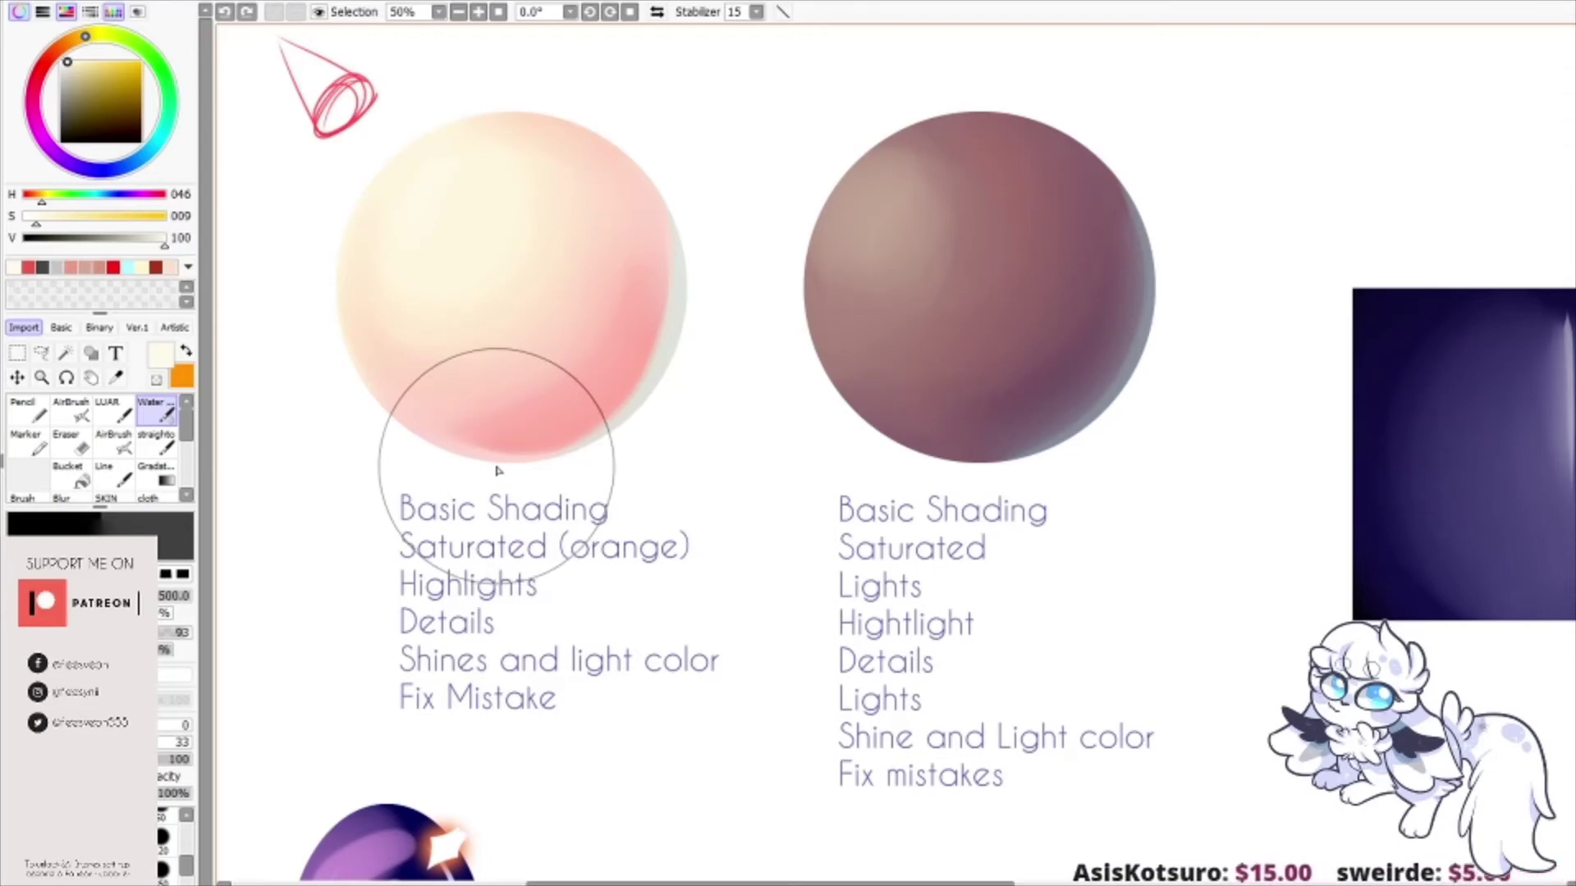
Step: Sample the reddish-brown midtone of the dark skin sphere and paint it as a Pencil swatch with a leader line beside the sphere
{"action": "left_click_drag", "start_coordinate": [1342, 226], "coordinate": [701, 268]}
{"action": "mouse_move", "coordinate": [378, 234]}
{"action": "left_mouse_down"}
{"action": "mouse_move", "coordinate": [572, 190]}
{"action": "mouse_move", "coordinate": [626, 127]}
{"action": "left_mouse_up"}
{"action": "right_click", "coordinate": [513, 210]}
{"action": "key", "text": "n"}
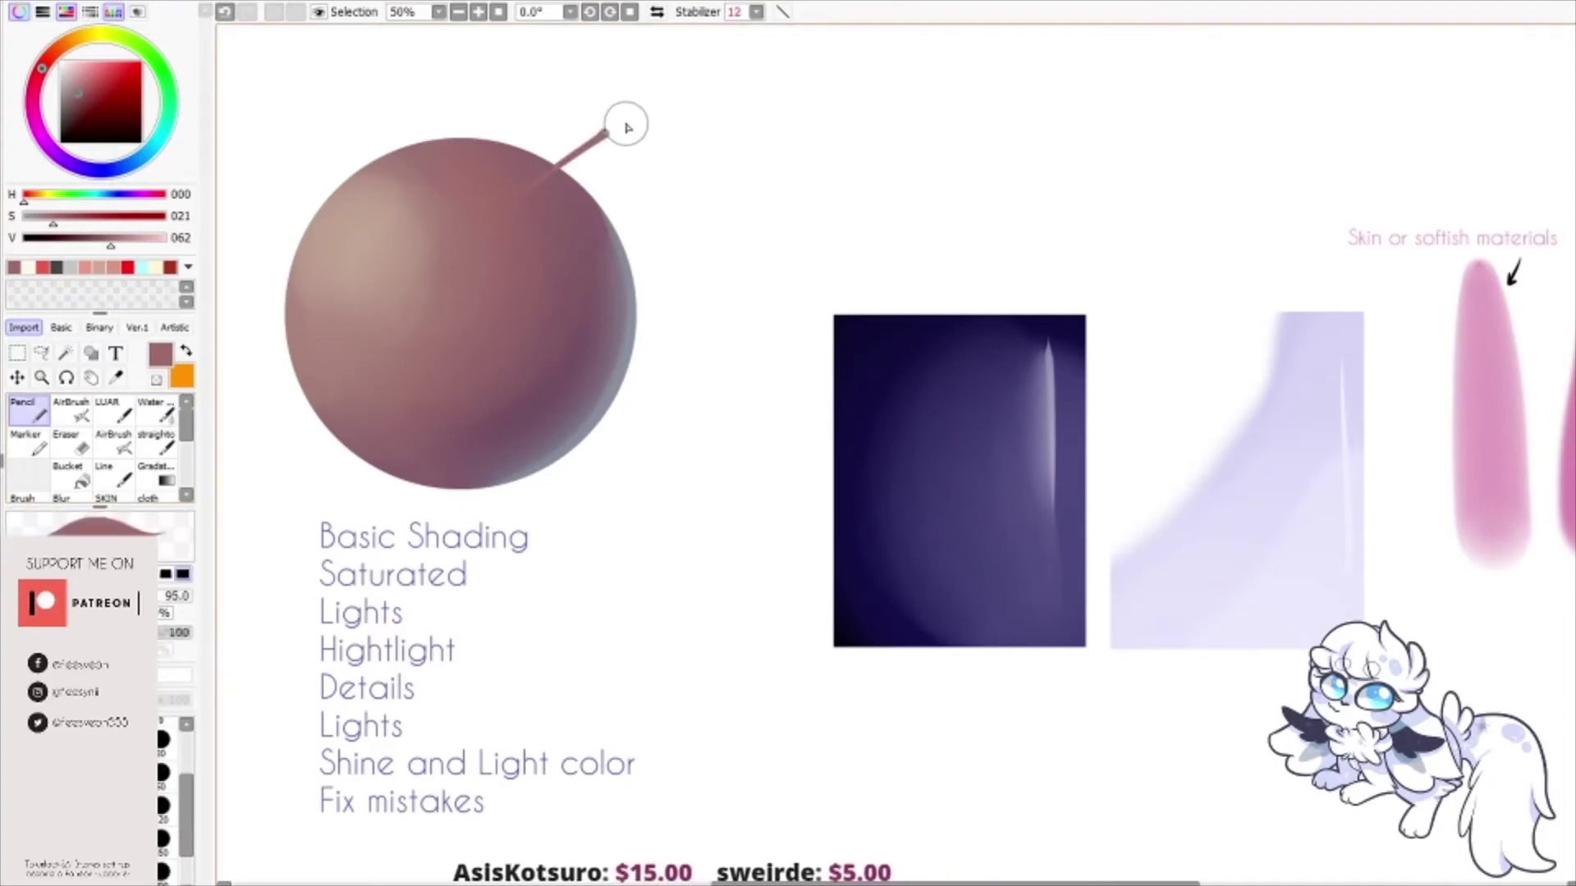
{"action": "left_click", "coordinate": [621, 129]}
Step: Sample the sphere's darker plum tone and paint a second leader-line swatch, redoing it in H 343, S 17, V 52, with arrows marking both swatches
{"action": "right_click", "coordinate": [594, 323]}
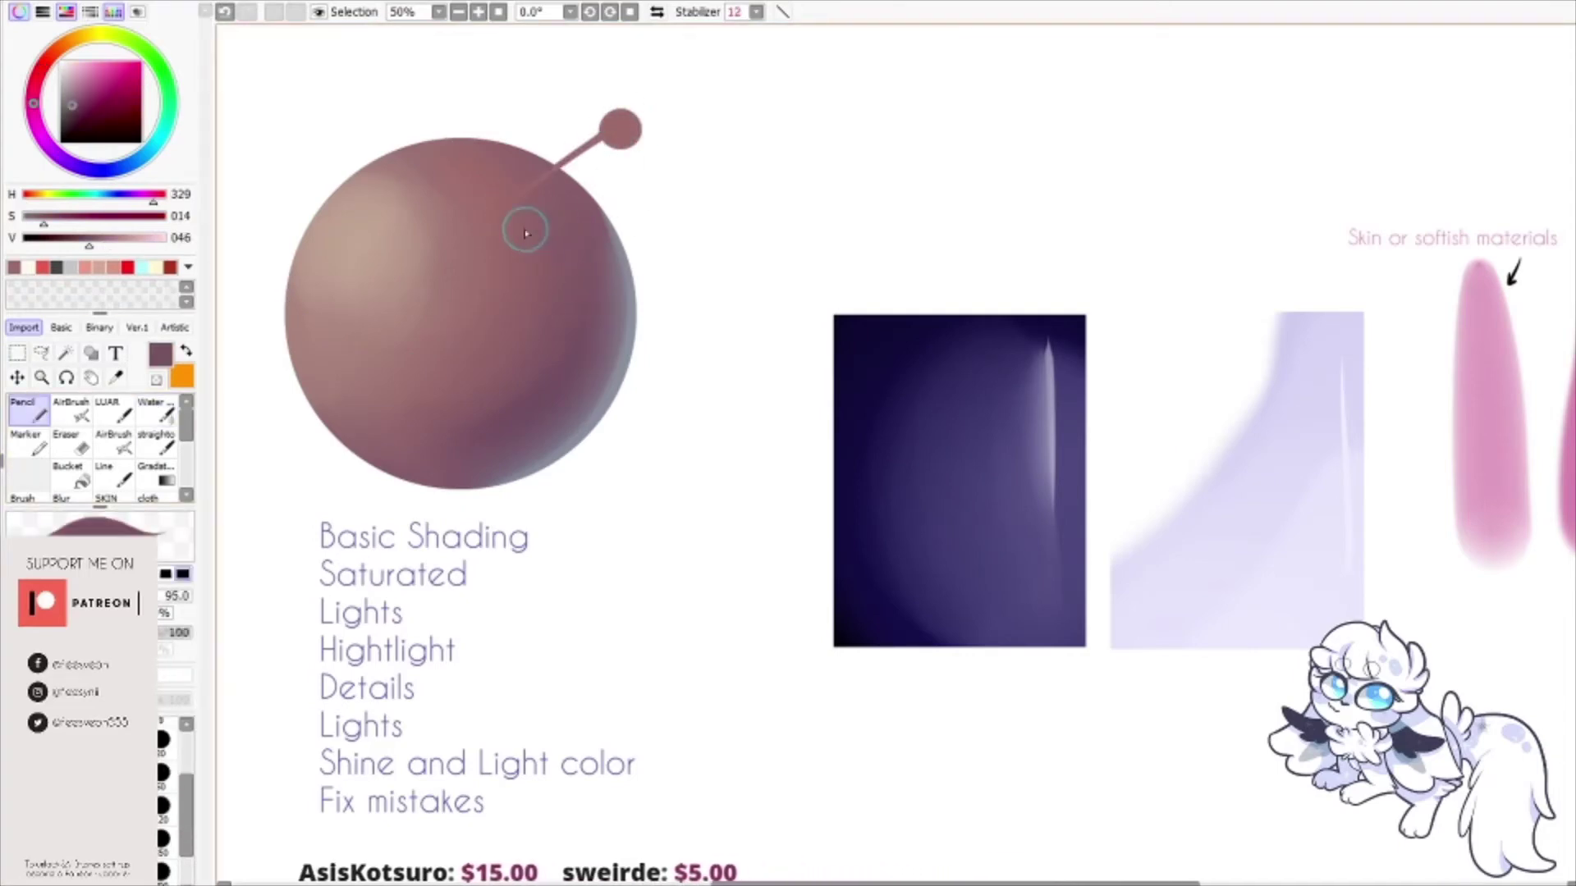
{"action": "left_click_drag", "start_coordinate": [525, 234], "coordinate": [676, 197]}
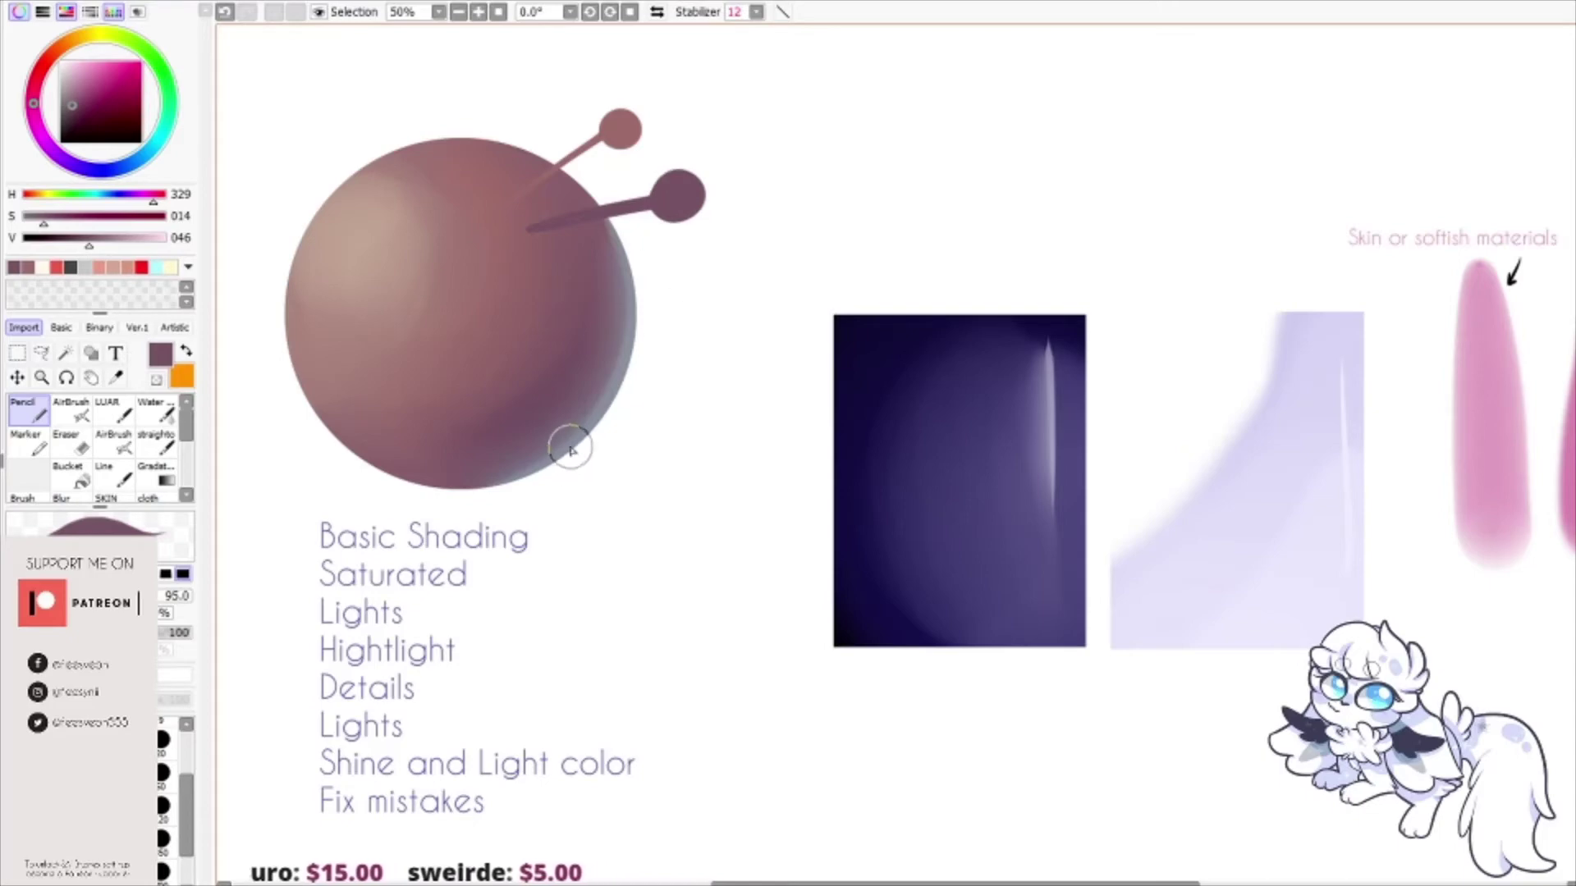
{"action": "key", "text": "ctrl+z"}
{"action": "key", "text": "ctrl+z"}
{"action": "left_click_drag", "start_coordinate": [528, 229], "coordinate": [662, 182]}
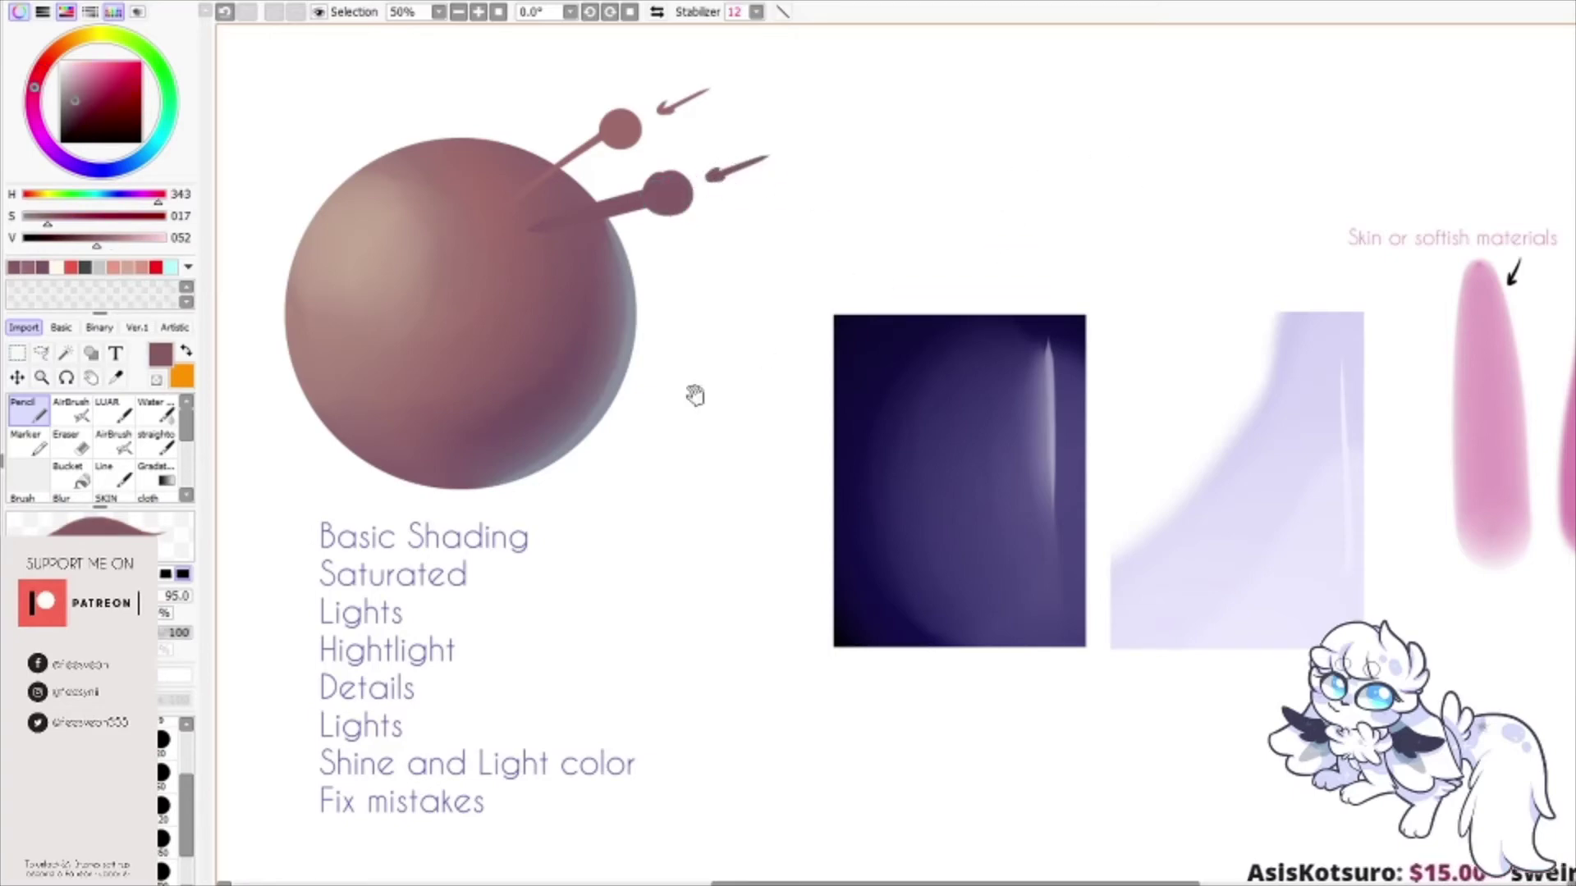
Step: Return to the painted practice sphere, select the area around it, copy it and paste a duplicate in place
{"action": "mouse_move", "coordinate": [694, 396]}
{"action": "left_mouse_down"}
{"action": "mouse_move", "coordinate": [999, 341]}
{"action": "mouse_move", "coordinate": [1258, 366]}
{"action": "left_mouse_up"}
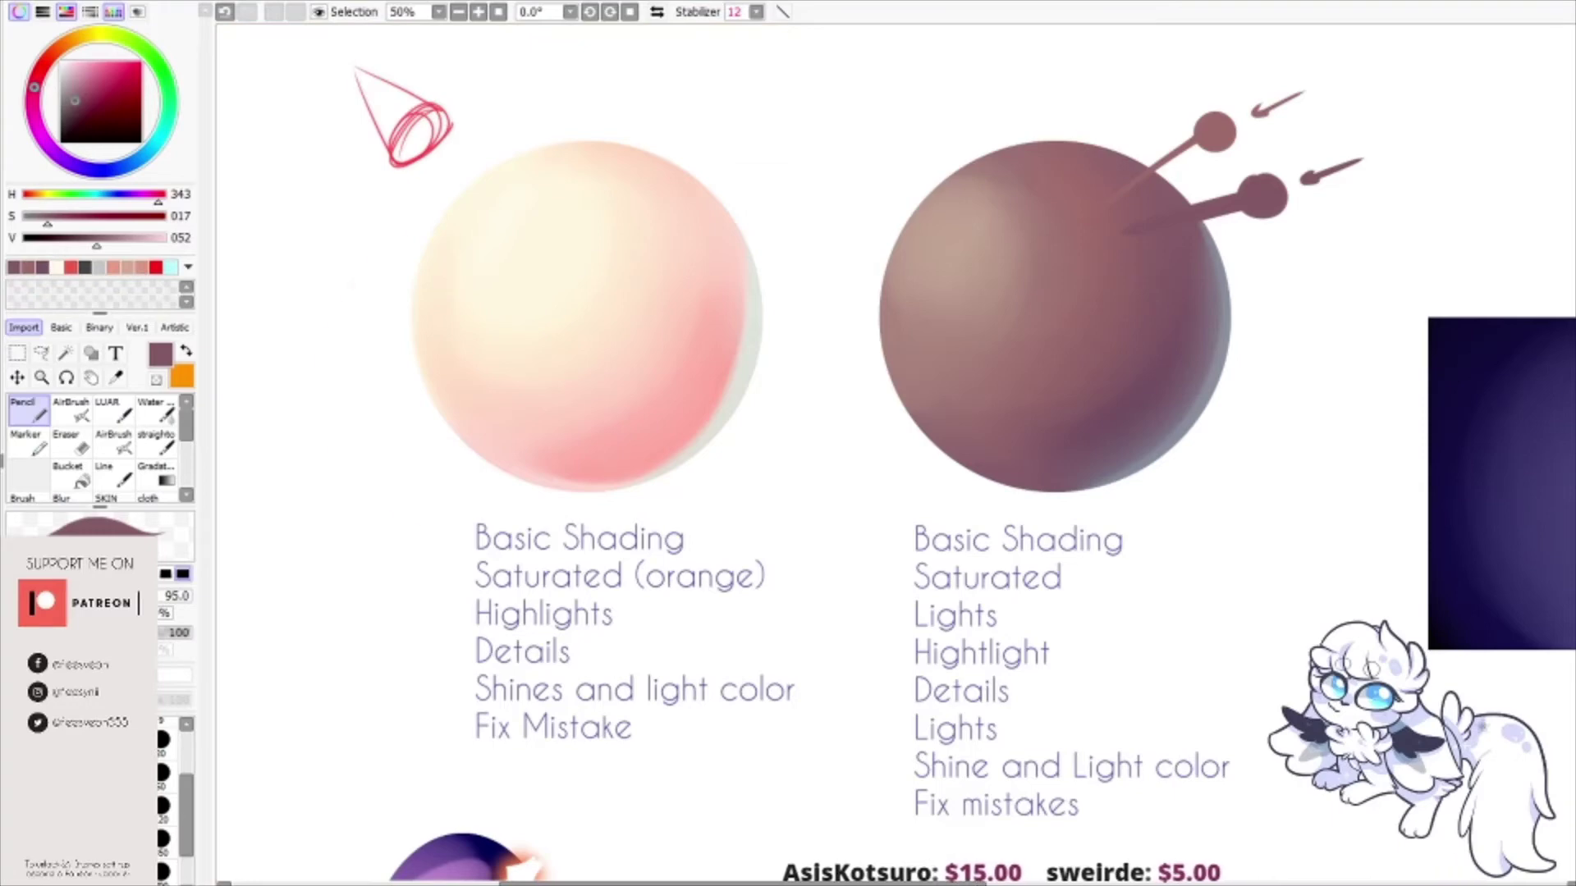
{"action": "left_click_drag", "start_coordinate": [701, 436], "coordinate": [774, 403]}
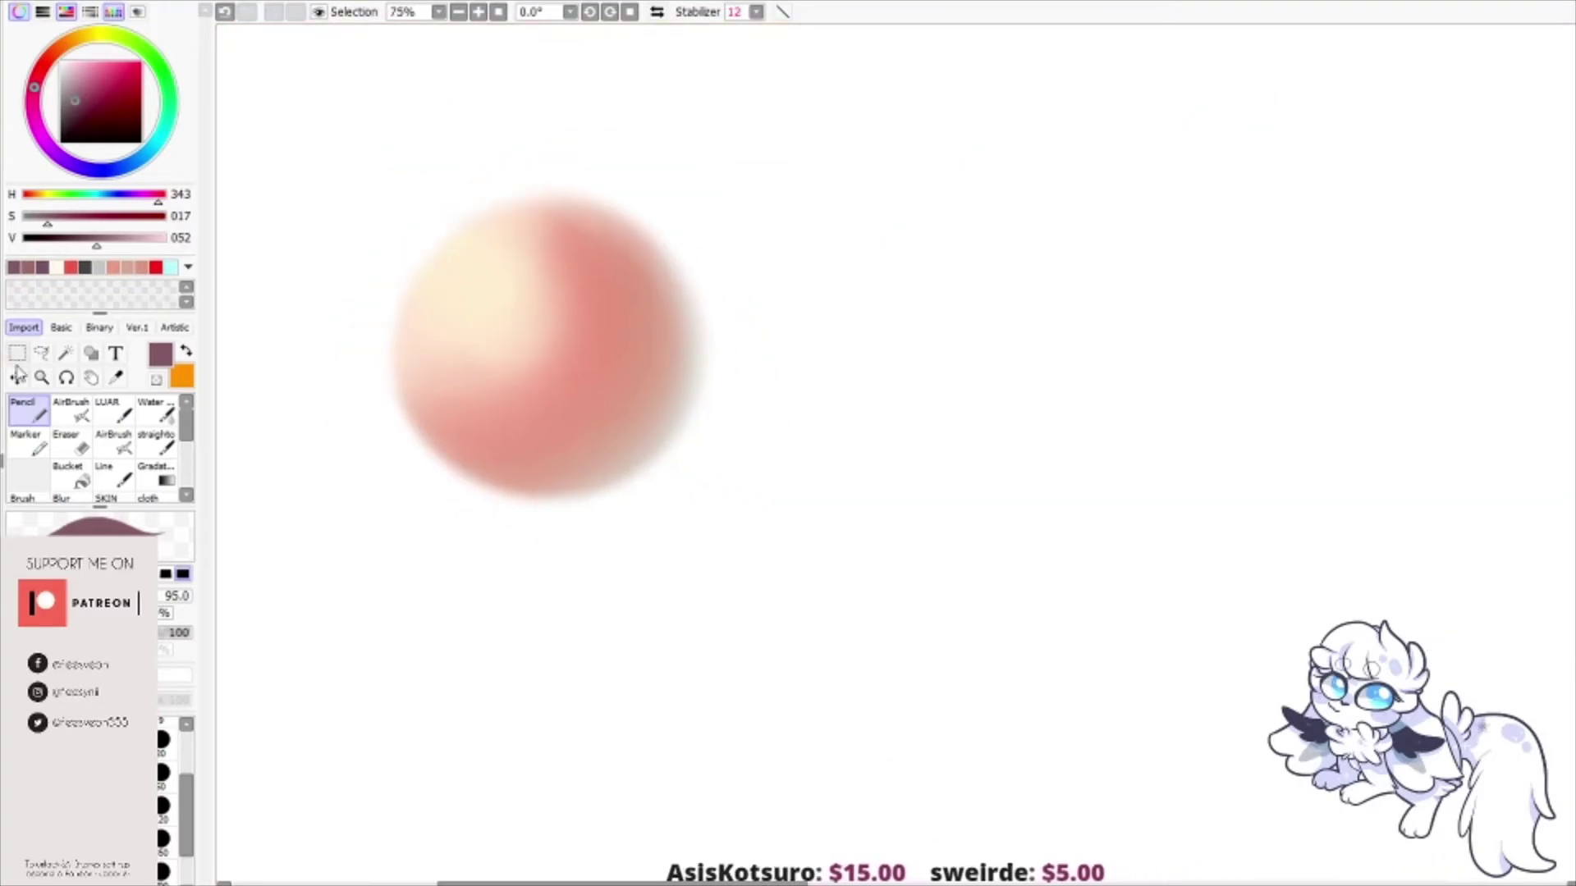
{"action": "left_click", "coordinate": [17, 353]}
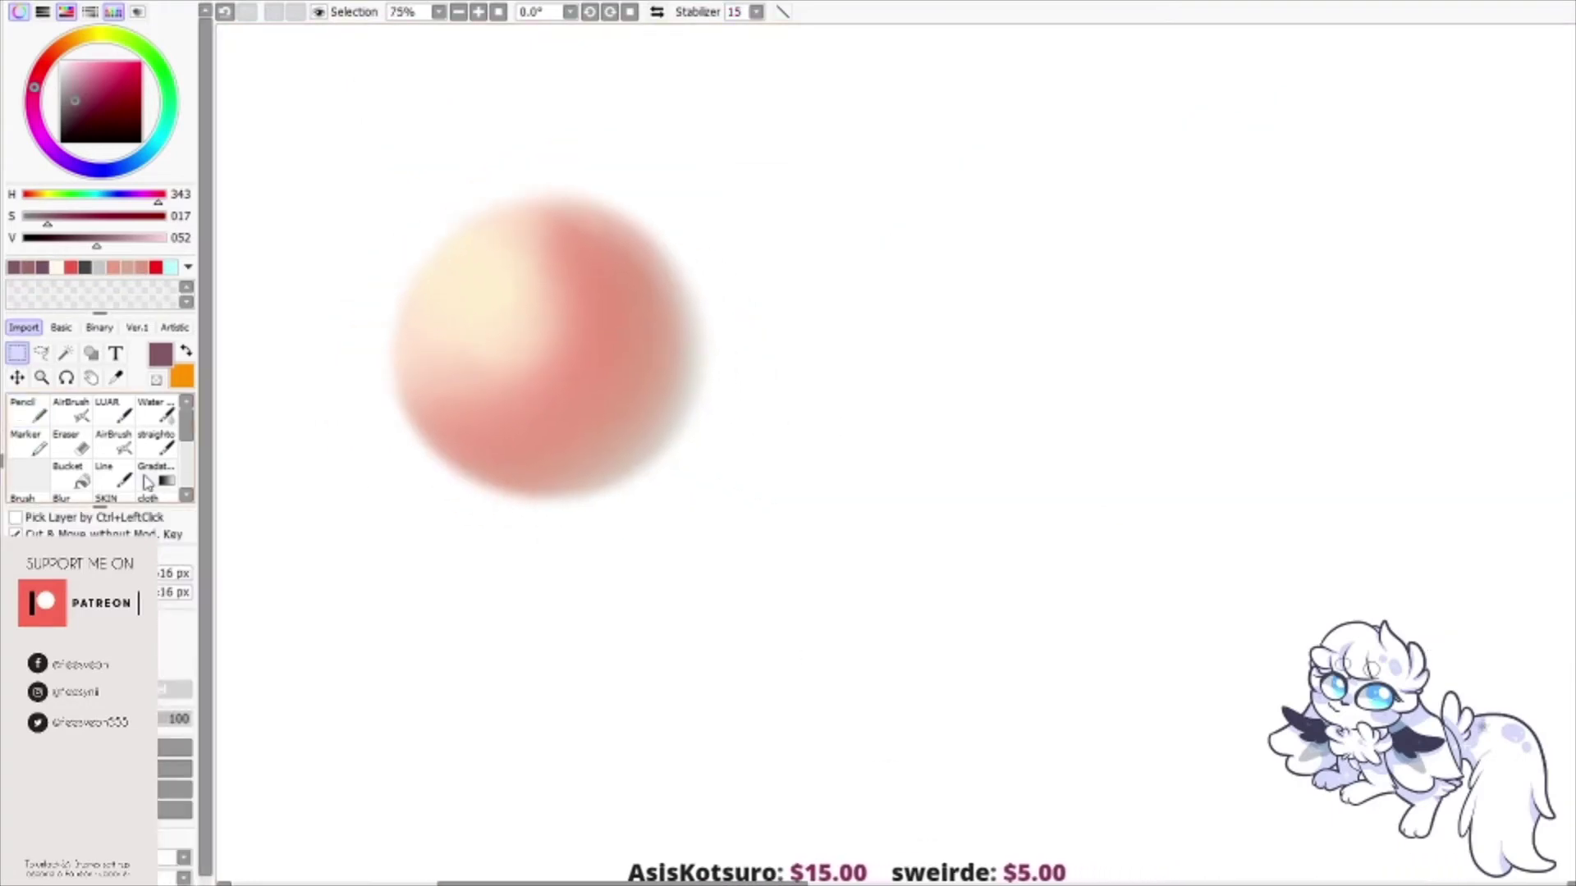
{"action": "left_click_drag", "start_coordinate": [316, 140], "coordinate": [859, 646]}
{"action": "key", "text": "ctrl+c"}
{"action": "key", "text": "ctrl+v"}
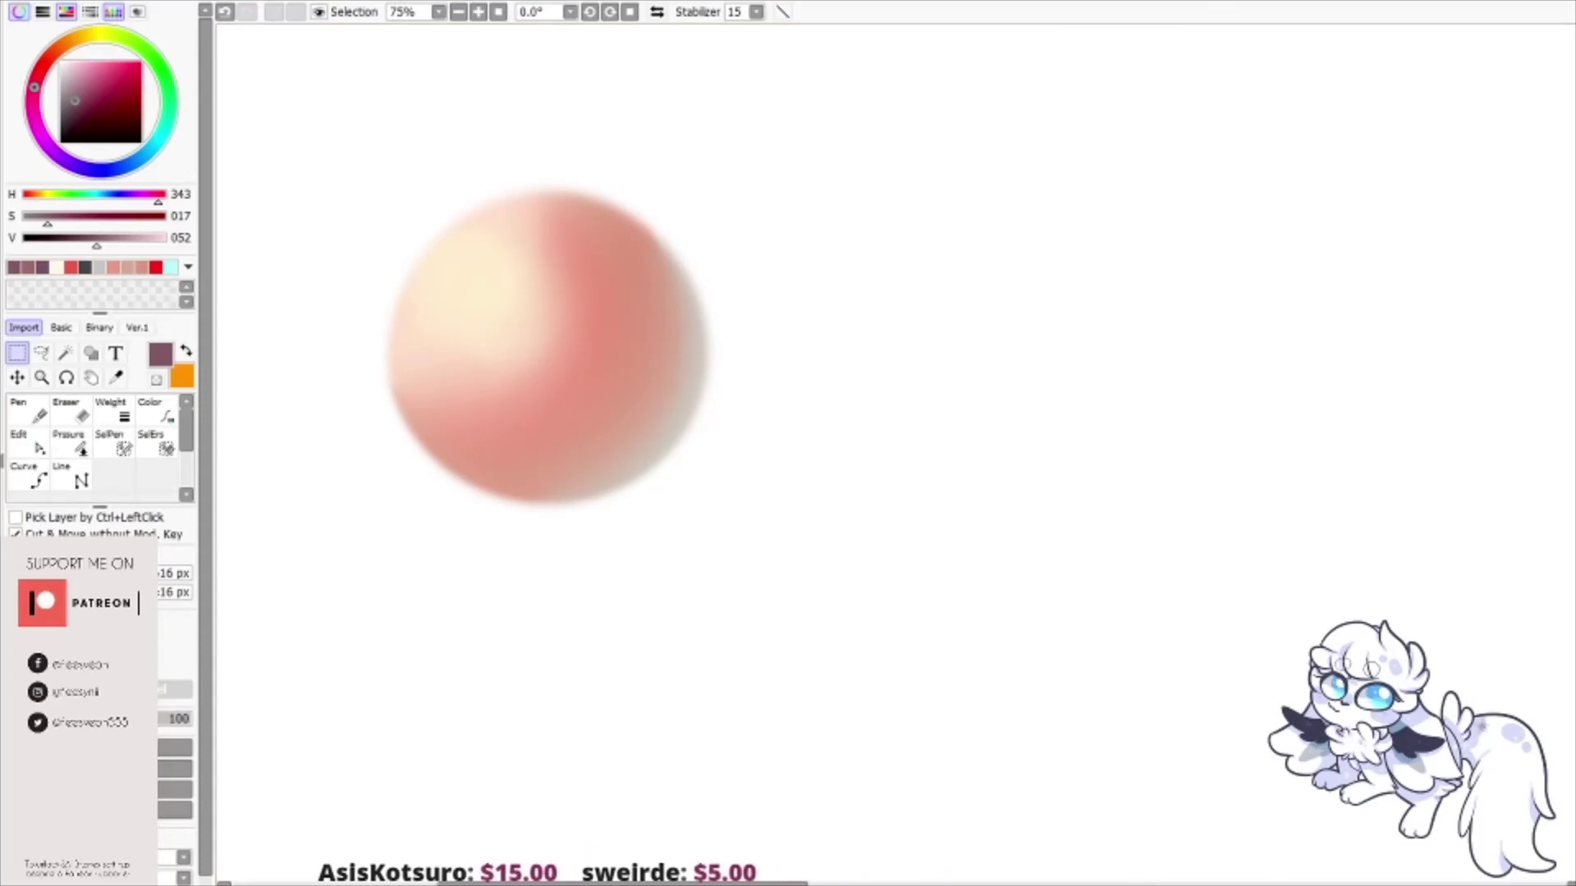
Step: Switch to the character illustration and examine the figure's skin areas with the canvas upright
{"action": "key", "text": "ctrl+Tab"}
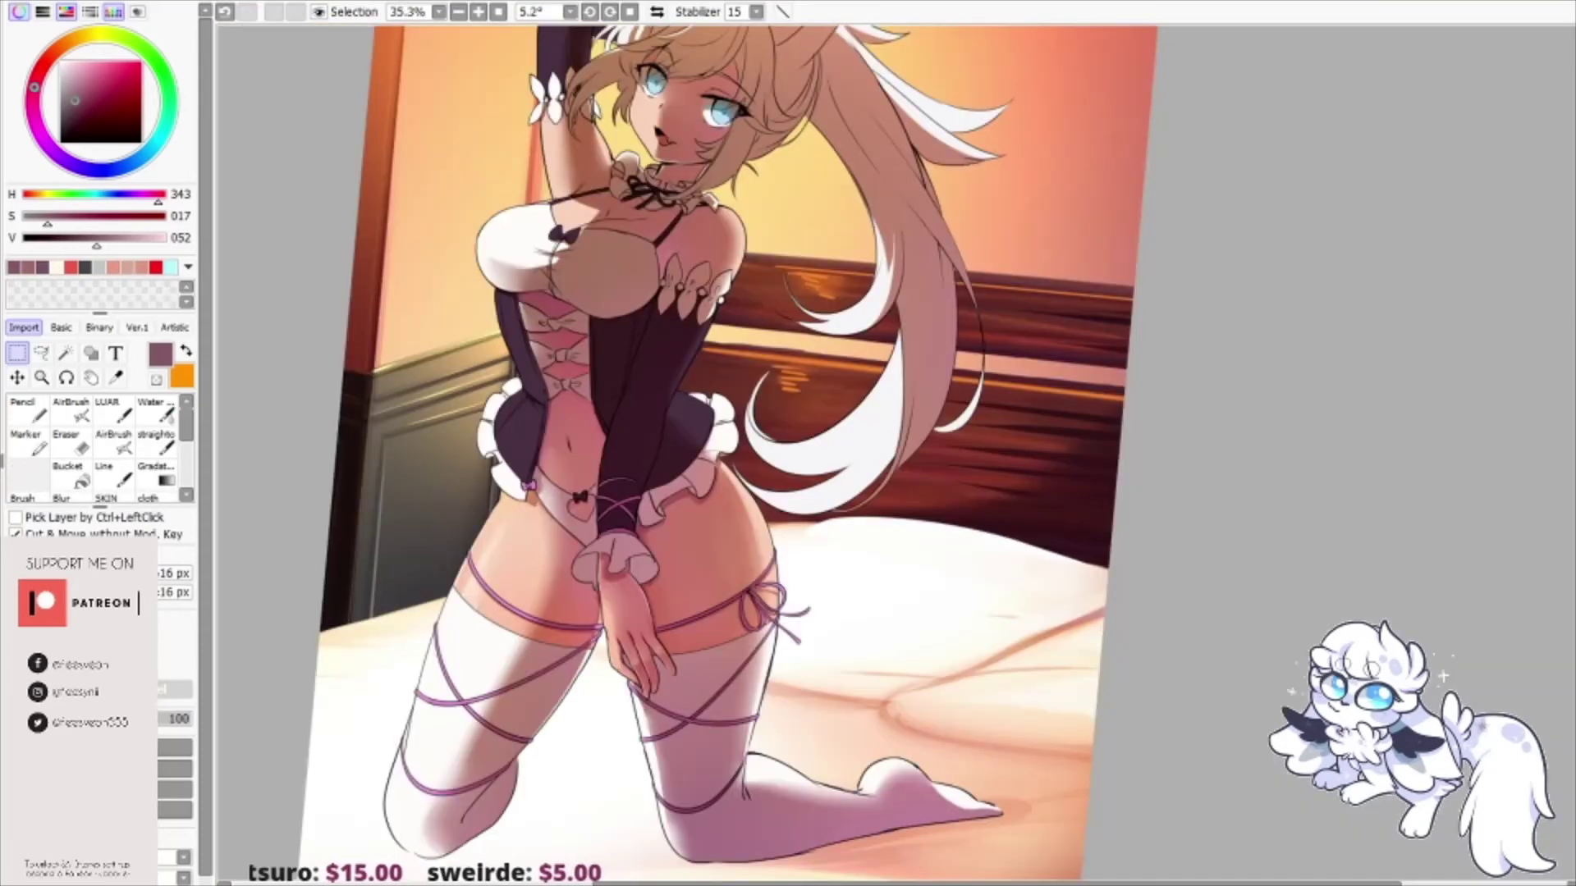
{"action": "left_click_drag", "start_coordinate": [917, 182], "coordinate": [963, 386]}
{"action": "key", "text": "Delete"}
{"action": "left_click_drag", "start_coordinate": [1055, 450], "coordinate": [964, 240]}
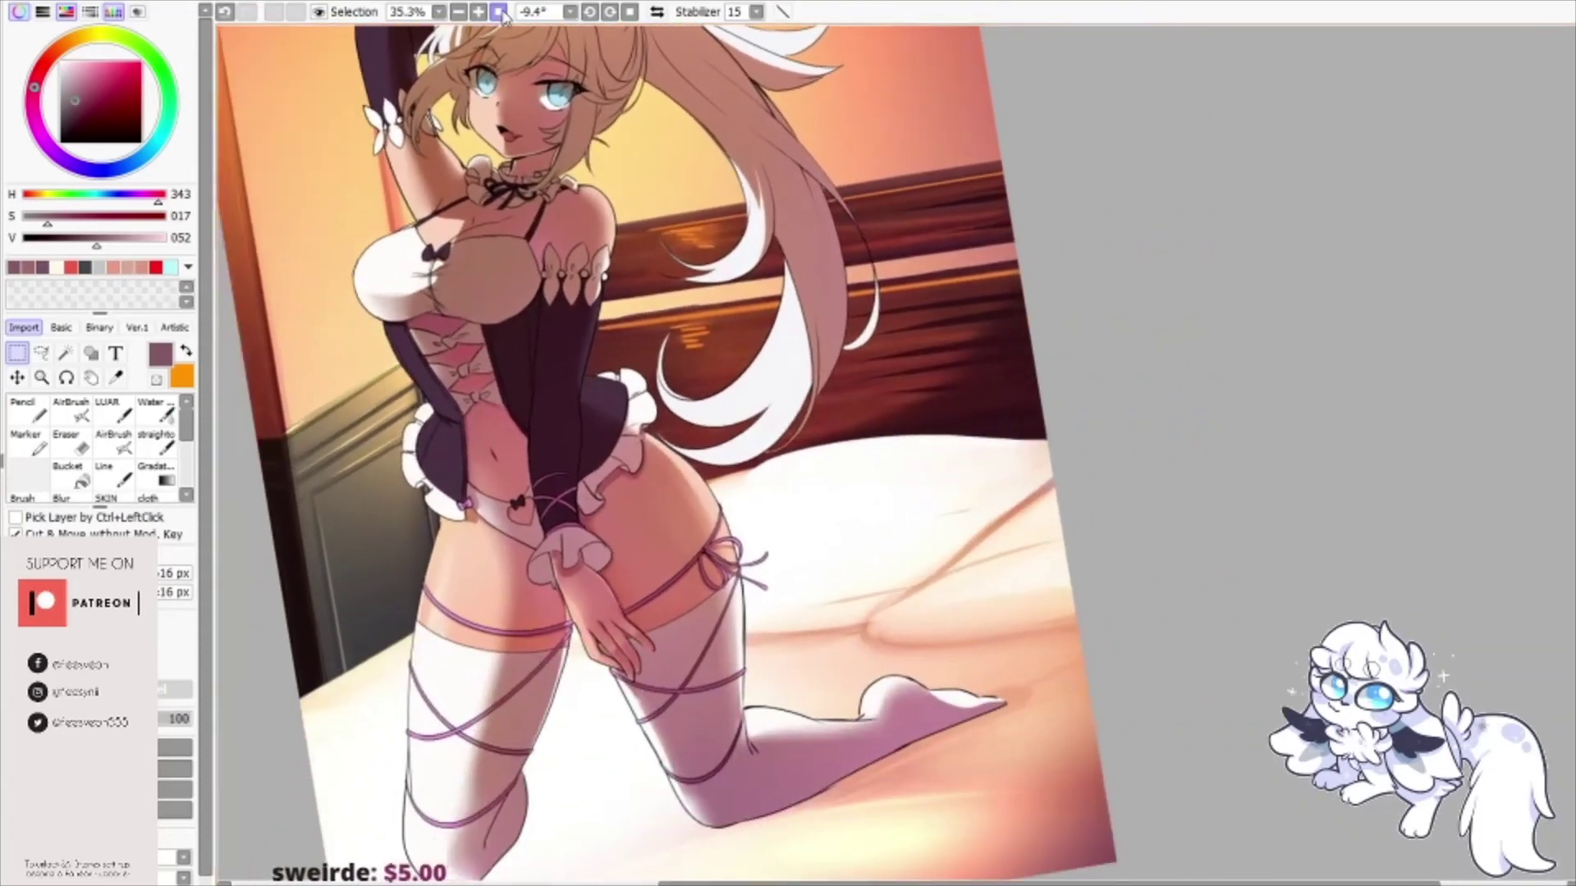
{"action": "left_click", "coordinate": [498, 12]}
{"action": "left_click_drag", "start_coordinate": [1124, 386], "coordinate": [845, 266]}
{"action": "scroll", "coordinate": [688, 254], "scroll_direction": "up", "scroll_amount": 1}
{"action": "left_click_drag", "start_coordinate": [688, 255], "coordinate": [682, 329]}
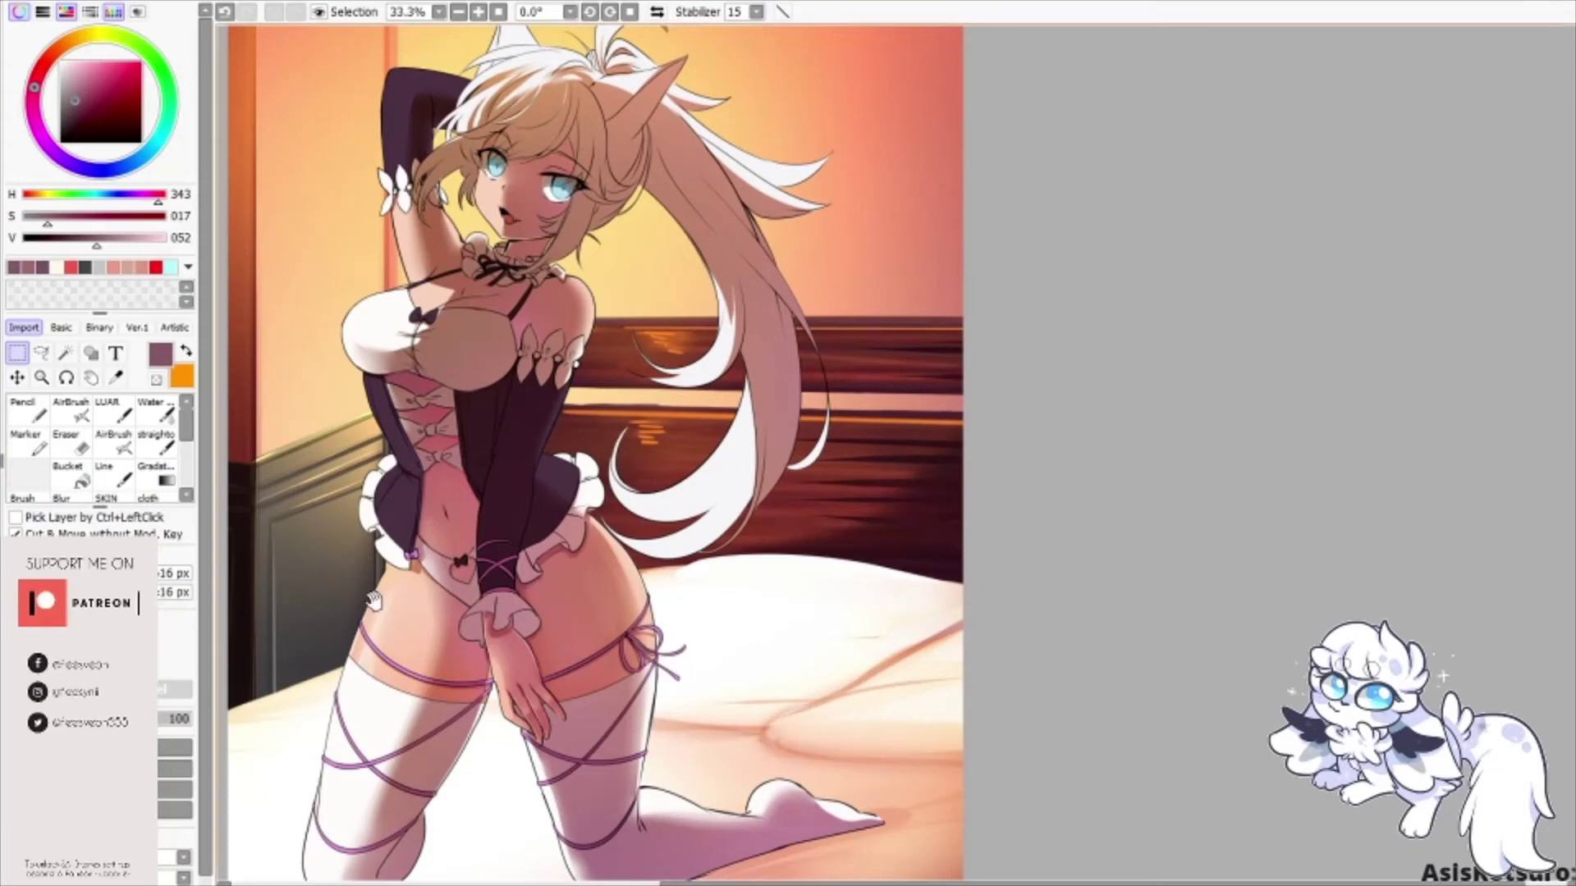
{"action": "left_click_drag", "start_coordinate": [374, 602], "coordinate": [323, 639]}
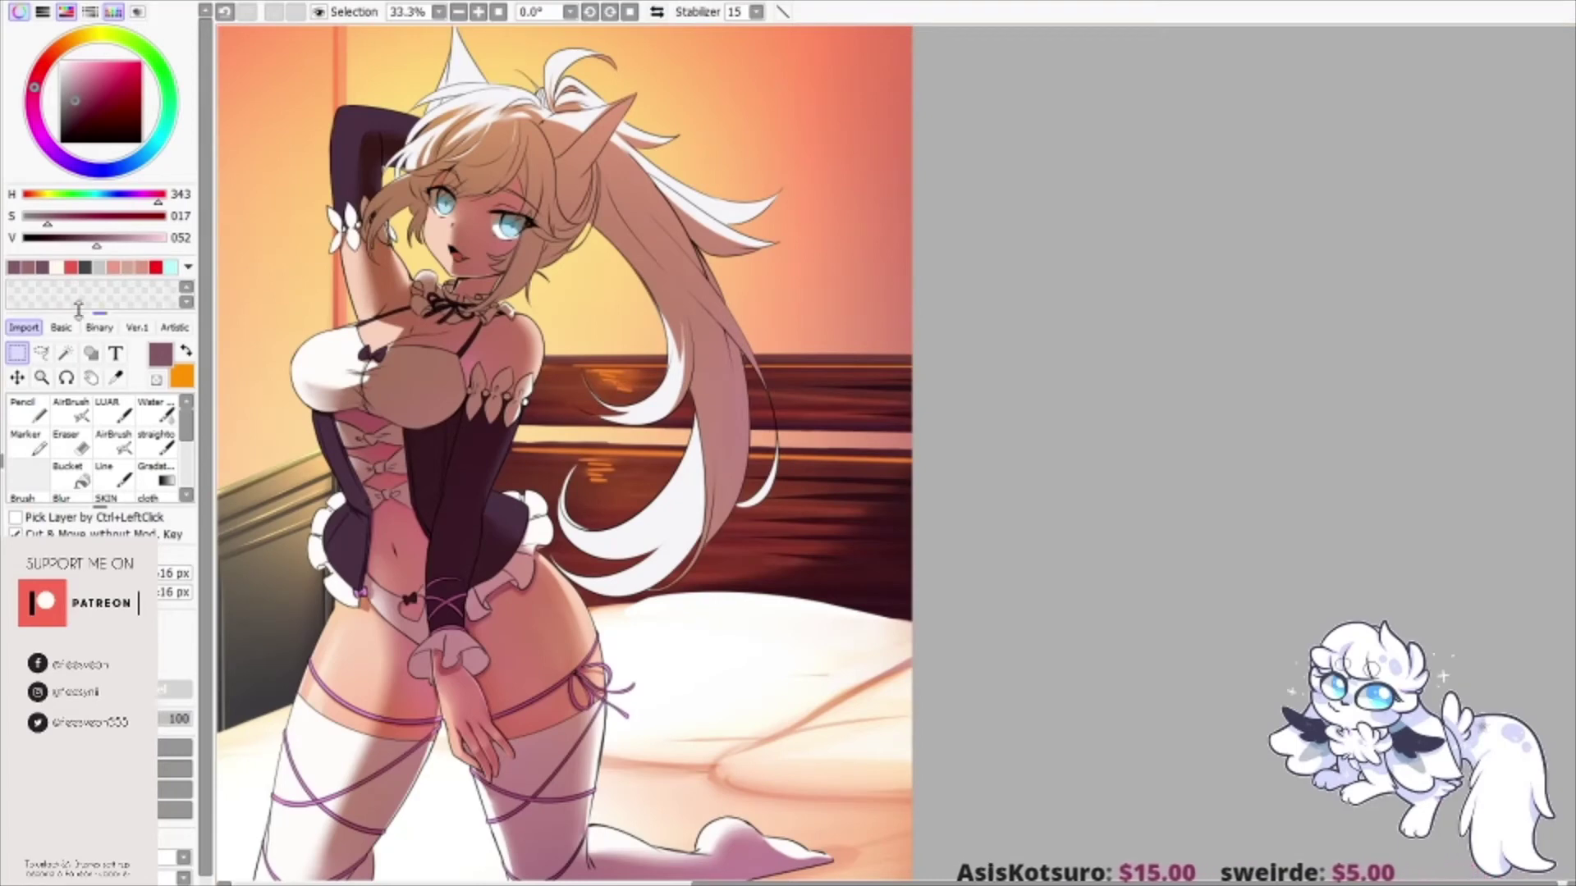
Step: Paint flat shadow shapes in dark maroon (H 343, S 23, V 24) over the face, neck, torso and thigh skin with the Pencil
{"action": "left_click", "coordinate": [29, 409]}
{"action": "left_click", "coordinate": [80, 124]}
{"action": "mouse_move", "coordinate": [470, 199]}
{"action": "left_mouse_down"}
{"action": "mouse_move", "coordinate": [468, 270]}
{"action": "mouse_move", "coordinate": [496, 174]}
{"action": "mouse_move", "coordinate": [527, 200]}
{"action": "left_mouse_up"}
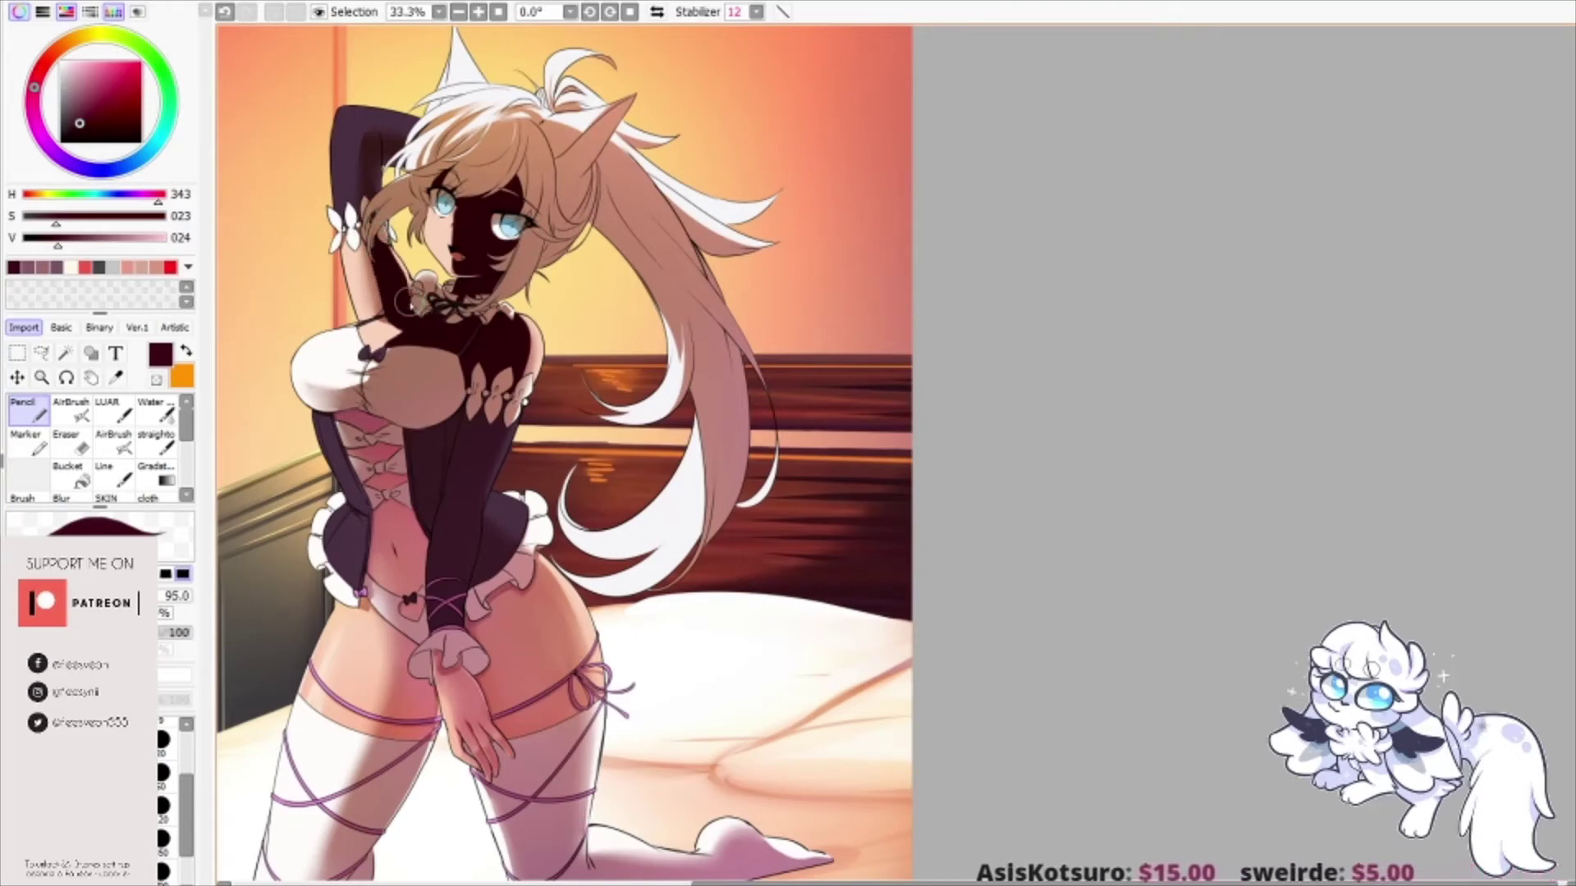
{"action": "scroll", "coordinate": [389, 201], "scroll_direction": "down", "scroll_amount": 3}
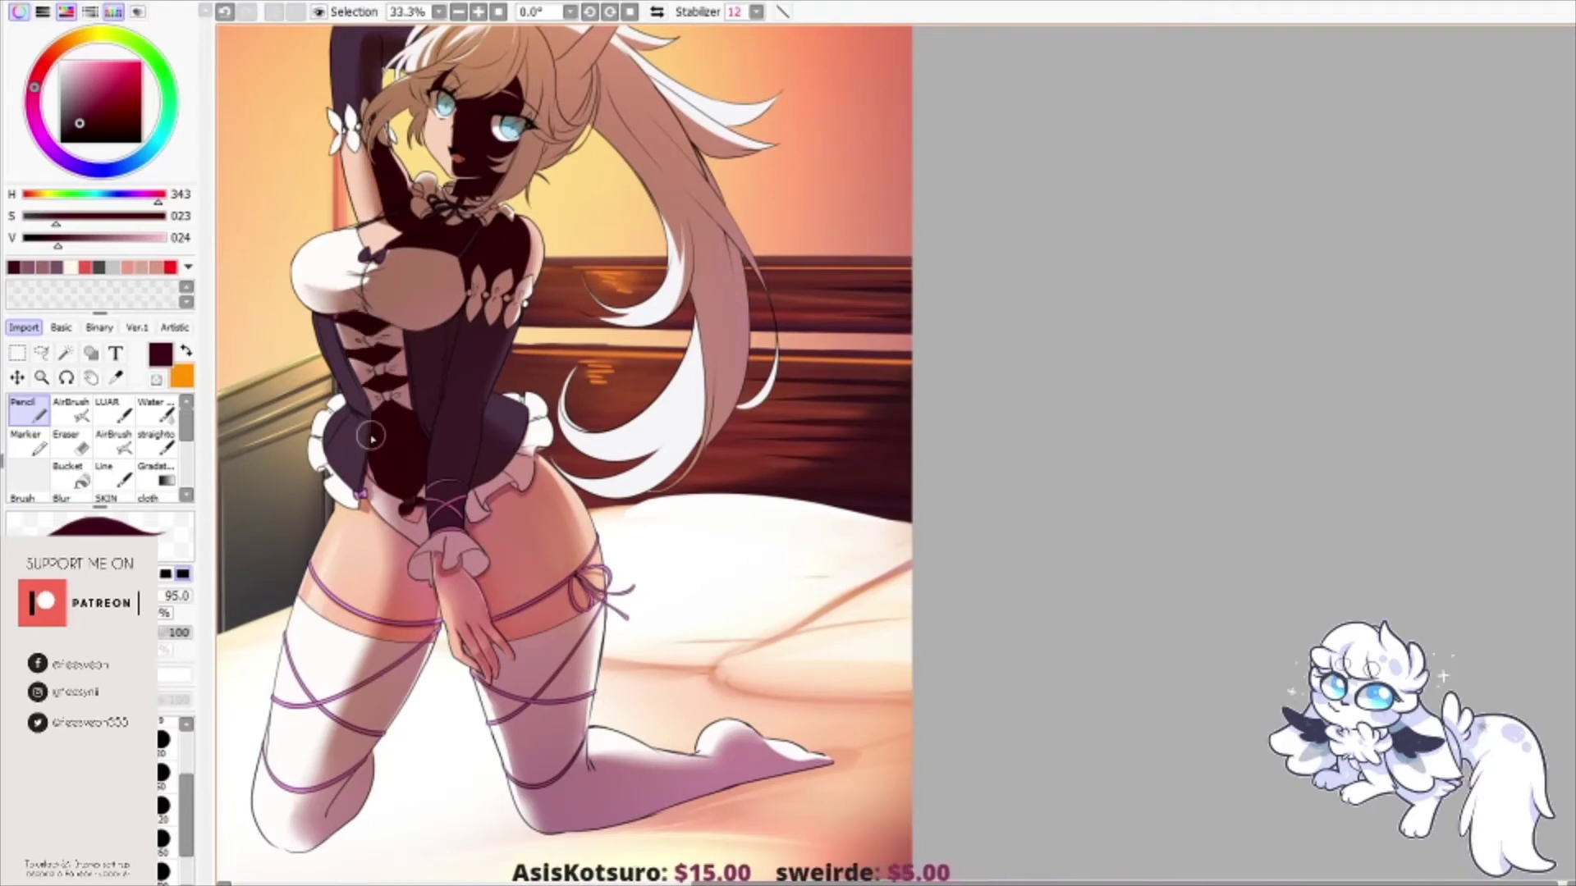
{"action": "mouse_move", "coordinate": [363, 497]}
{"action": "left_mouse_down"}
{"action": "mouse_move", "coordinate": [392, 628]}
{"action": "mouse_move", "coordinate": [415, 574]}
{"action": "mouse_move", "coordinate": [427, 623]}
{"action": "left_mouse_up"}
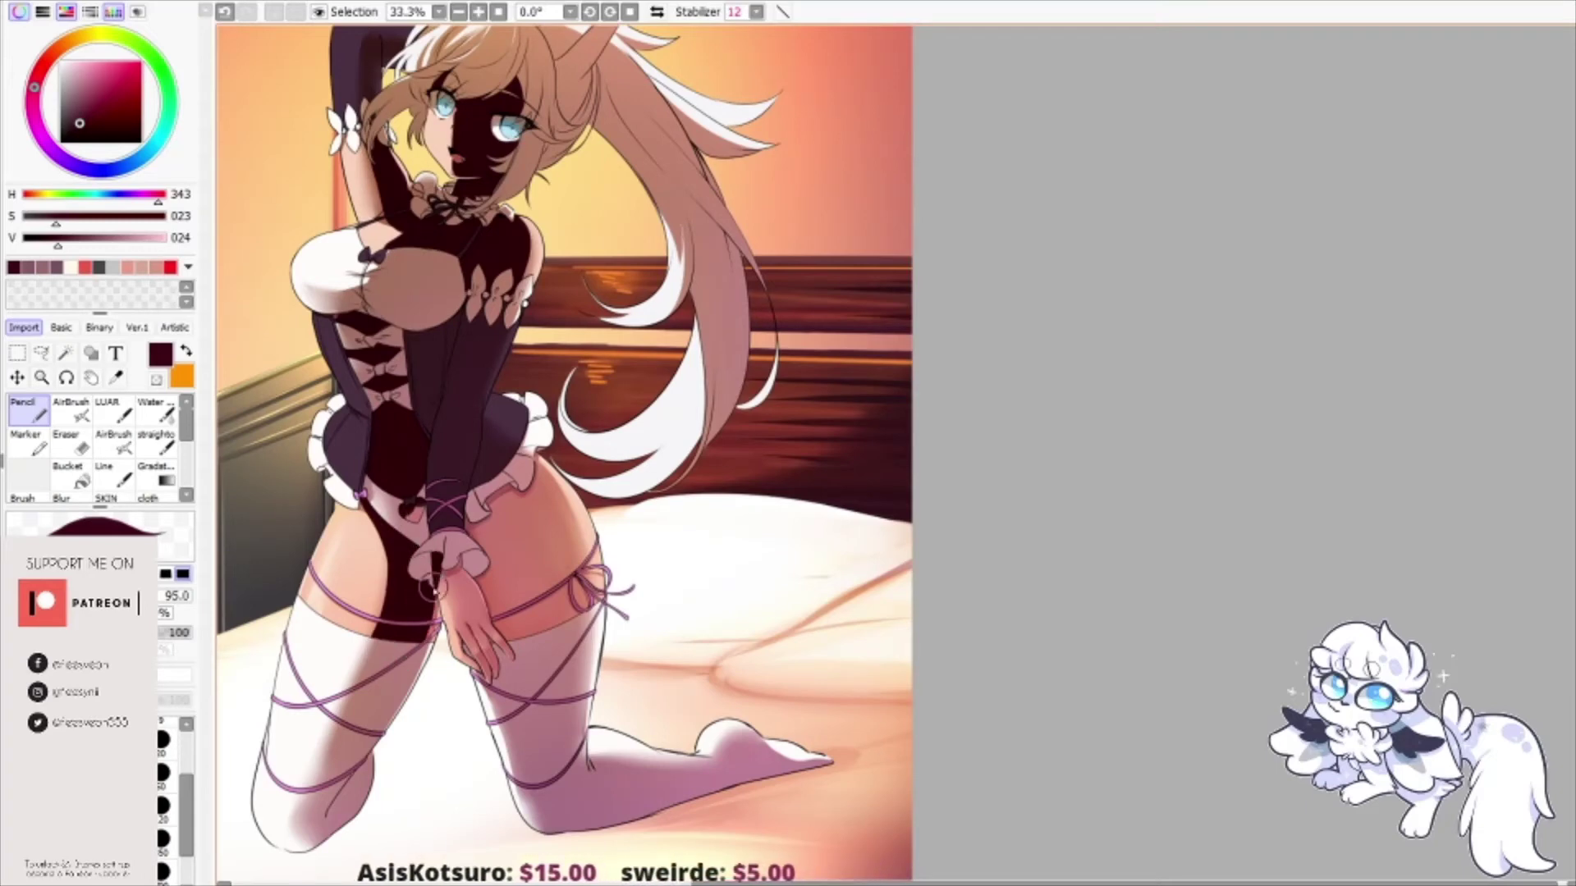
{"action": "left_click_drag", "start_coordinate": [517, 476], "coordinate": [575, 603]}
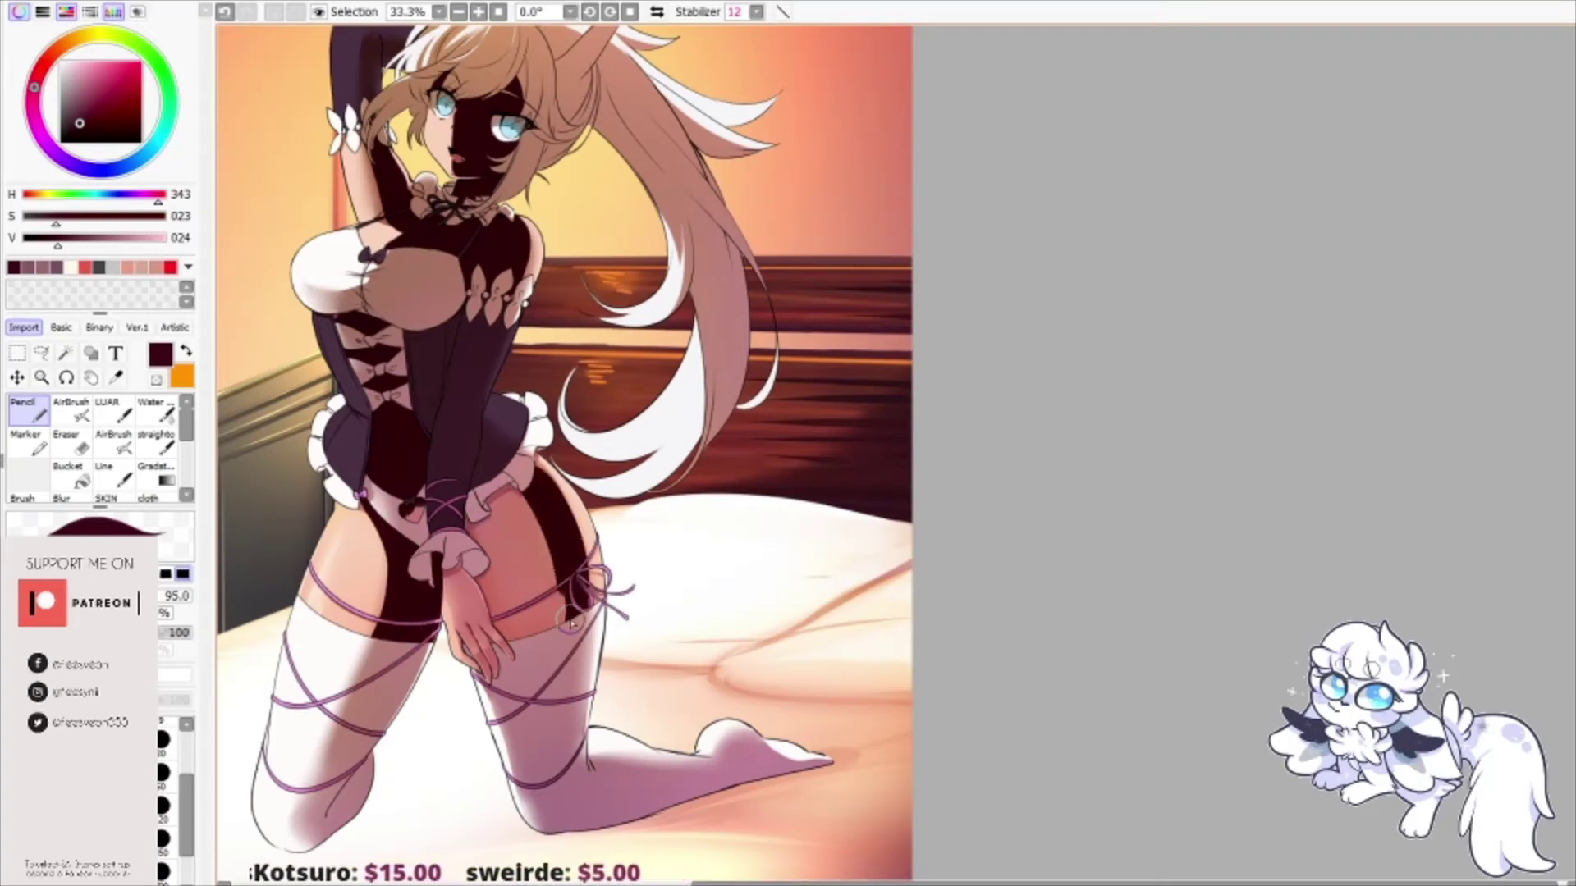
{"action": "mouse_move", "coordinate": [521, 493]}
{"action": "left_mouse_down"}
{"action": "mouse_move", "coordinate": [551, 617]}
{"action": "mouse_move", "coordinate": [498, 516]}
{"action": "mouse_move", "coordinate": [472, 511]}
{"action": "left_mouse_up"}
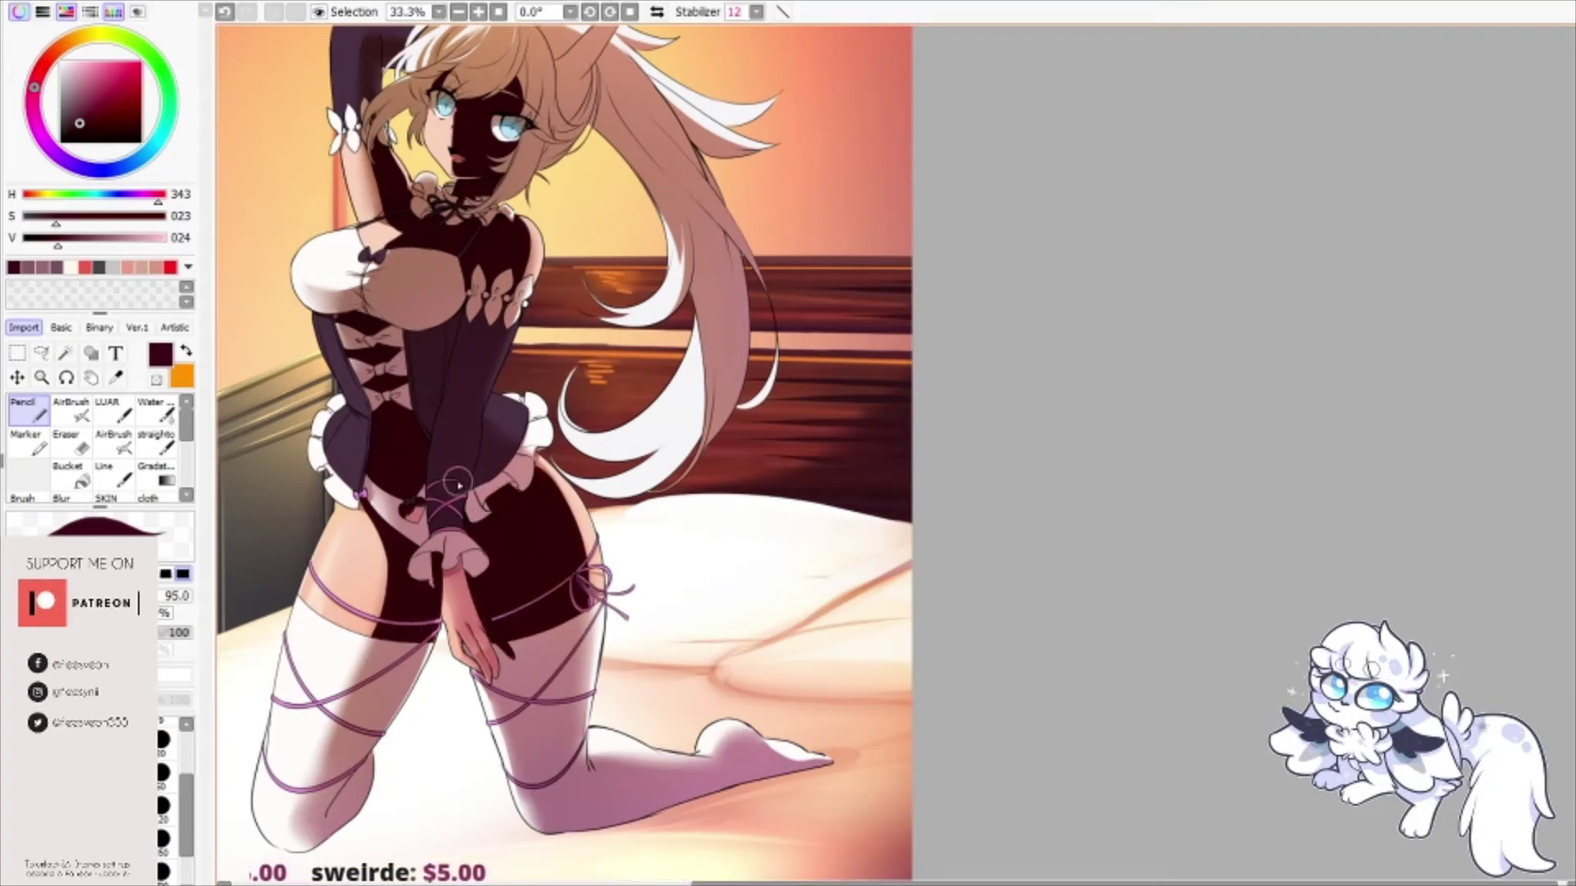
Step: Recolour the skin shadows, trying pink (H 343, S 41, V 78) before settling on a soft peach (H 18, S 23, V 91)
{"action": "left_click", "coordinate": [94, 79]}
{"action": "key", "text": "ctrl+f"}
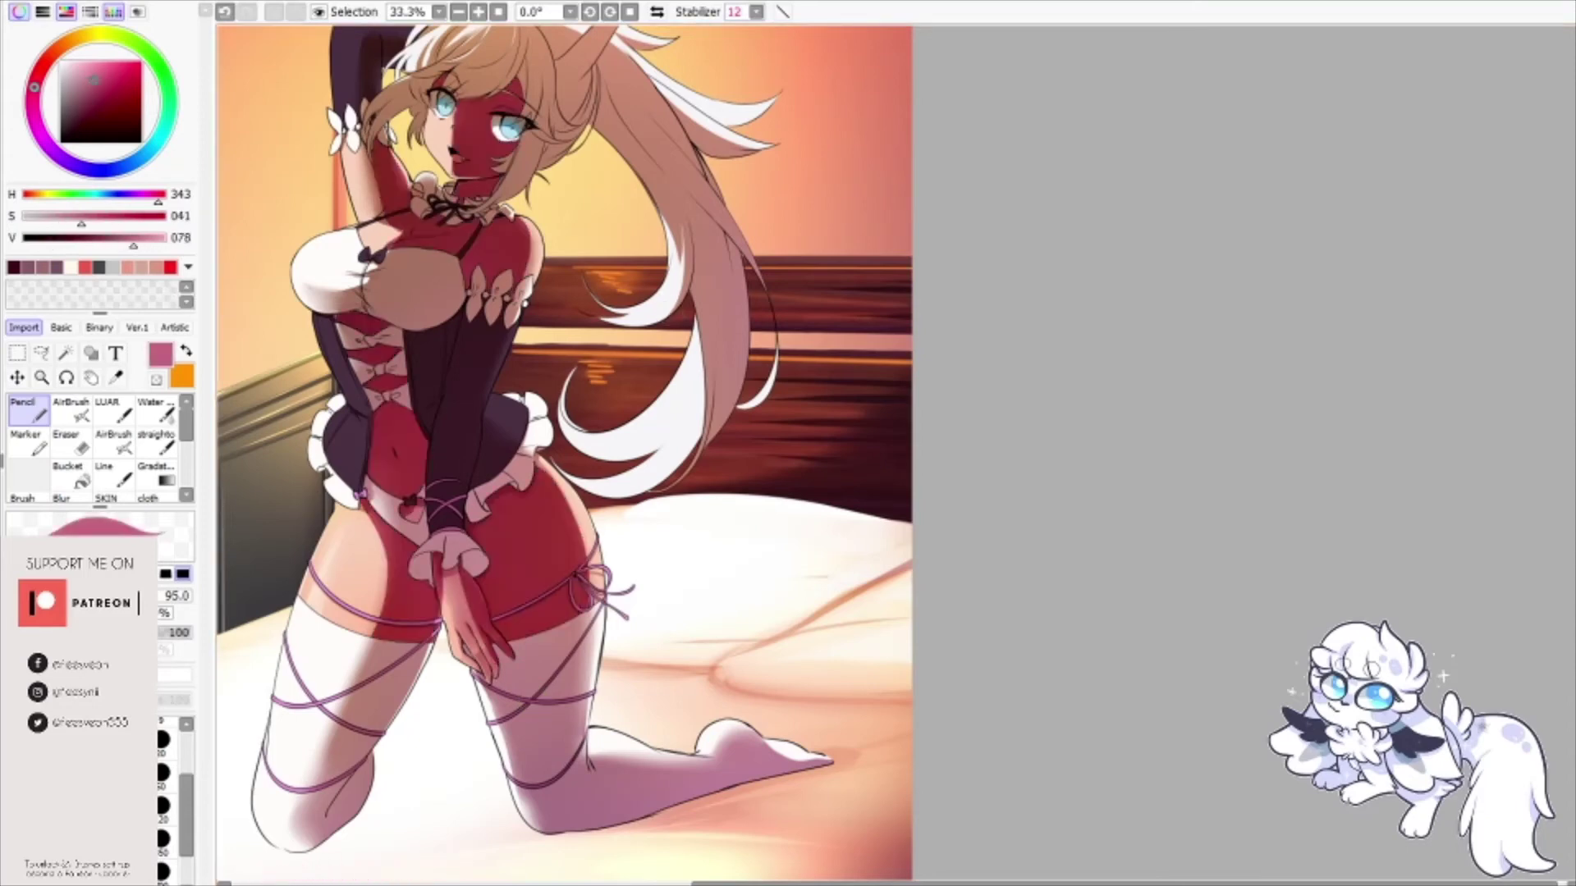
{"action": "left_click", "coordinate": [52, 57]}
{"action": "left_click", "coordinate": [90, 59]}
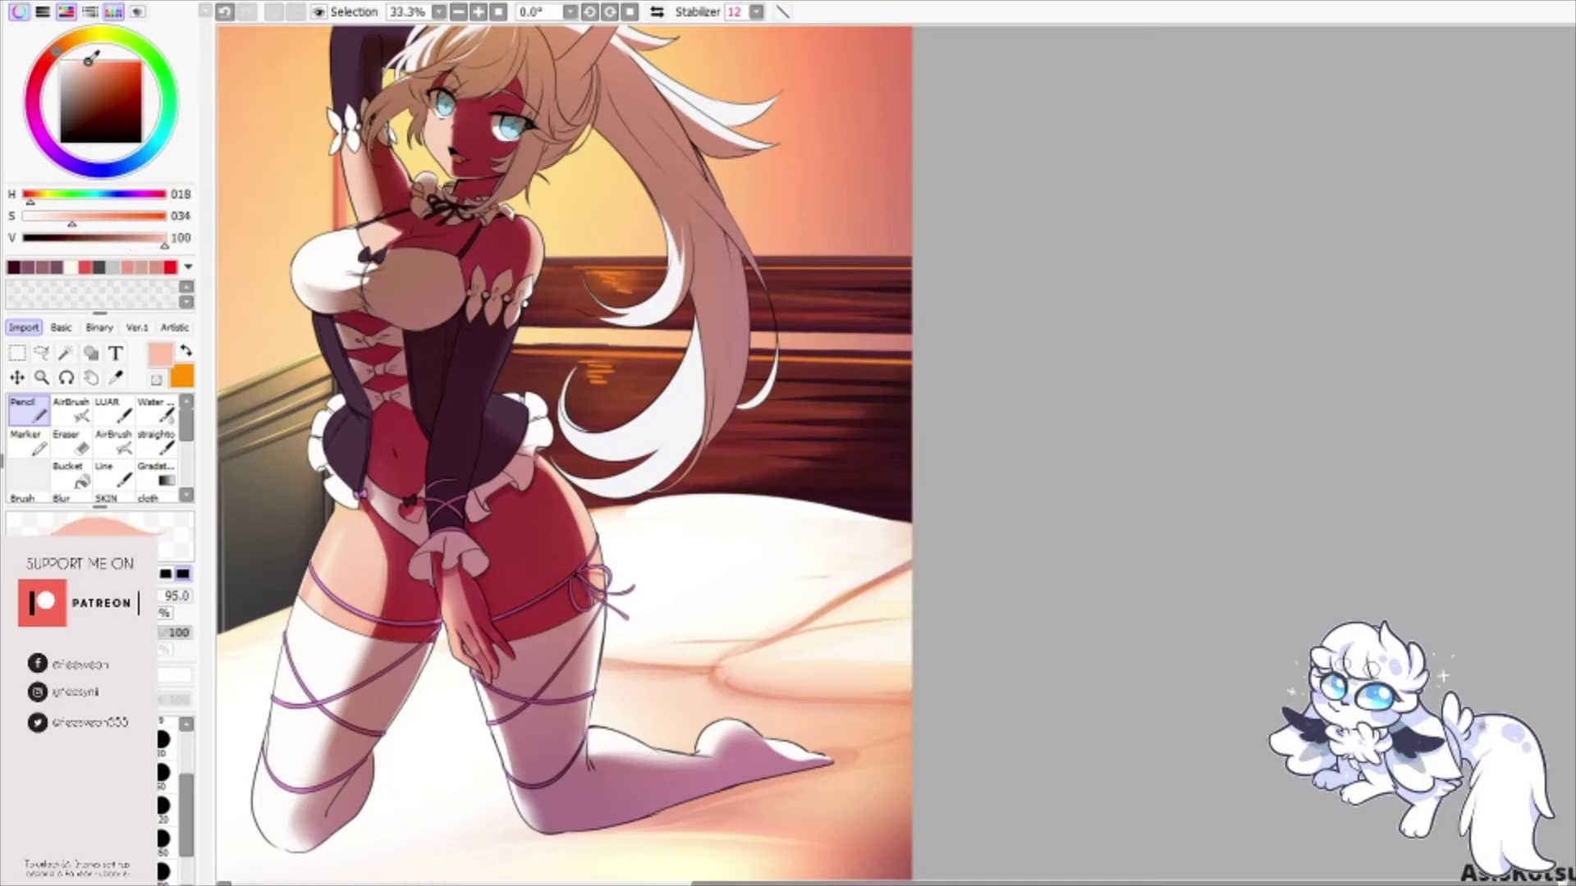
{"action": "key", "text": "ctrl+f"}
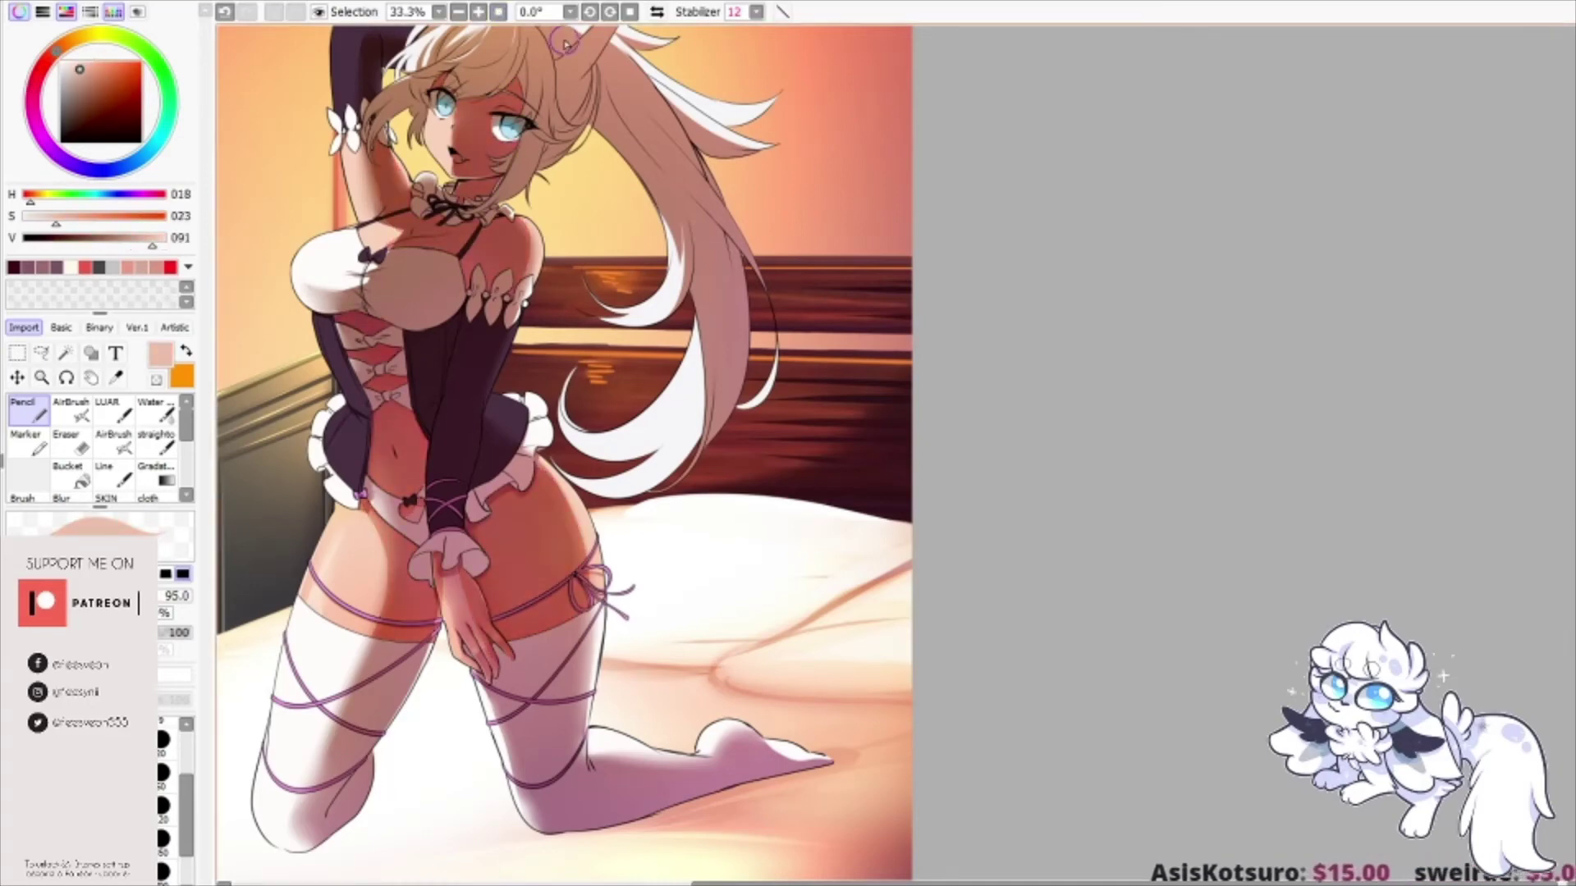
Step: Airbrush pure red (H 359, S 100, V 100) at size 500 over the shadow on the character's face
{"action": "left_click_drag", "start_coordinate": [884, 400], "coordinate": [871, 508]}
{"action": "left_click", "coordinate": [71, 410]}
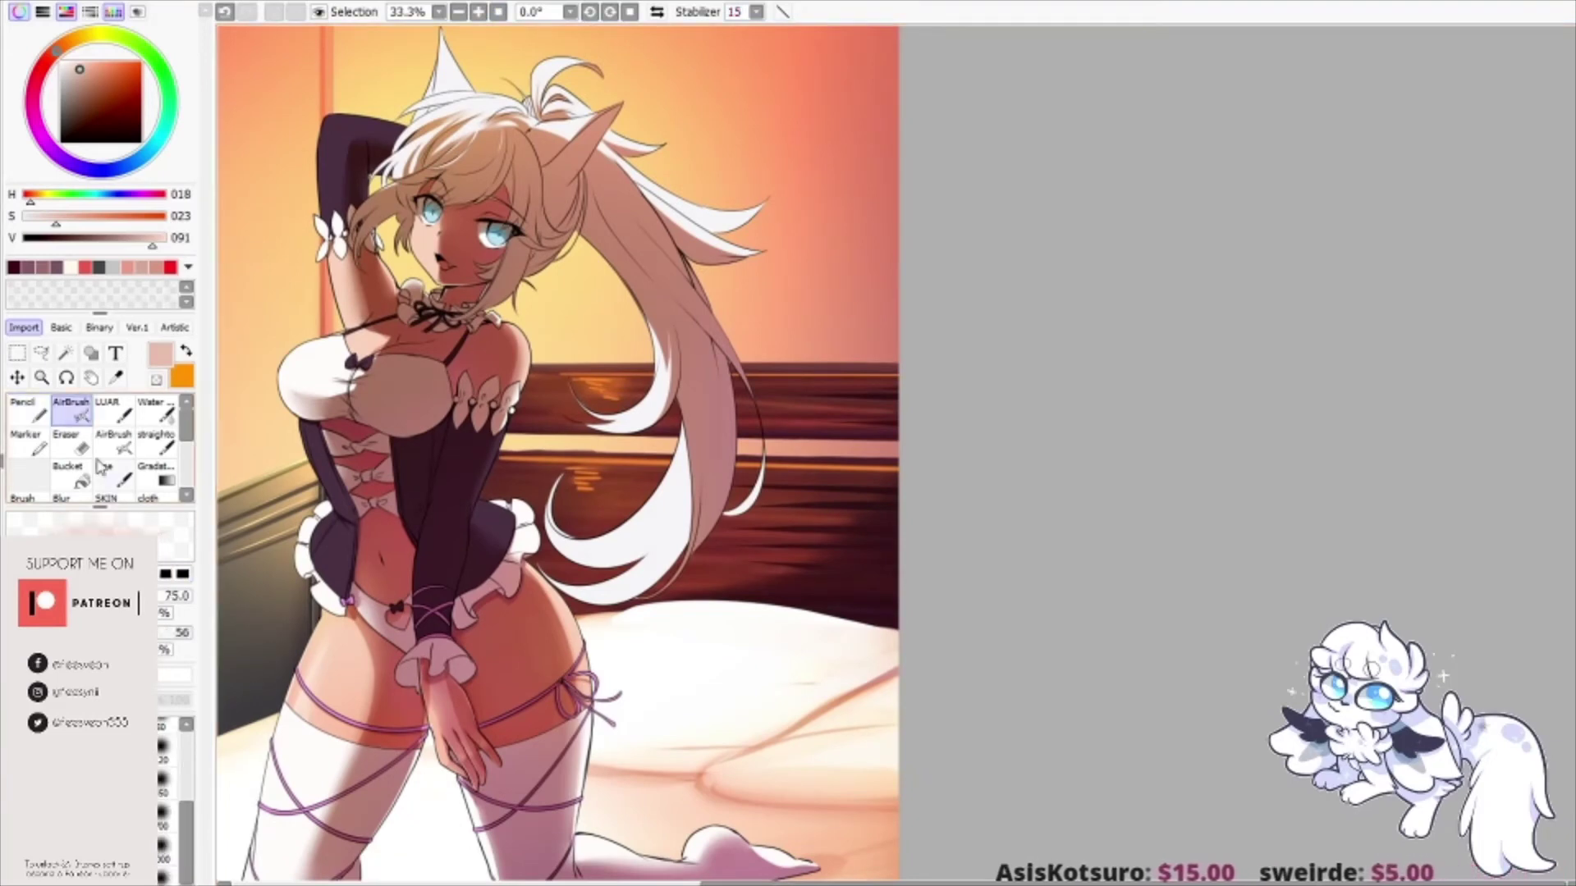
{"action": "left_click", "coordinate": [187, 596]}
{"action": "left_click", "coordinate": [42, 69]}
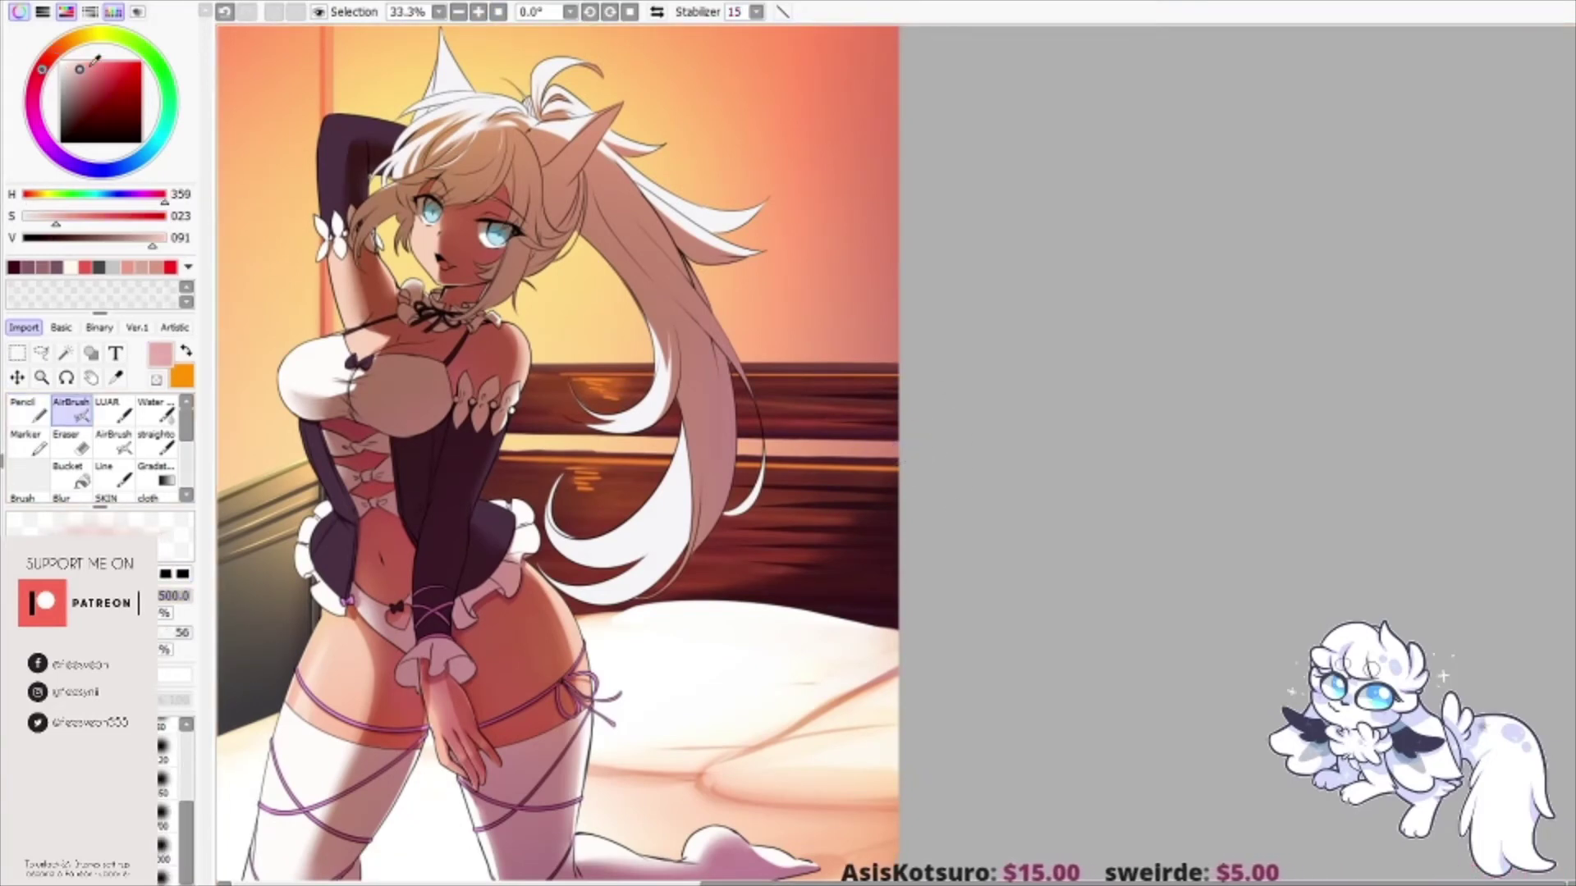
{"action": "left_click_drag", "start_coordinate": [80, 69], "coordinate": [194, 41]}
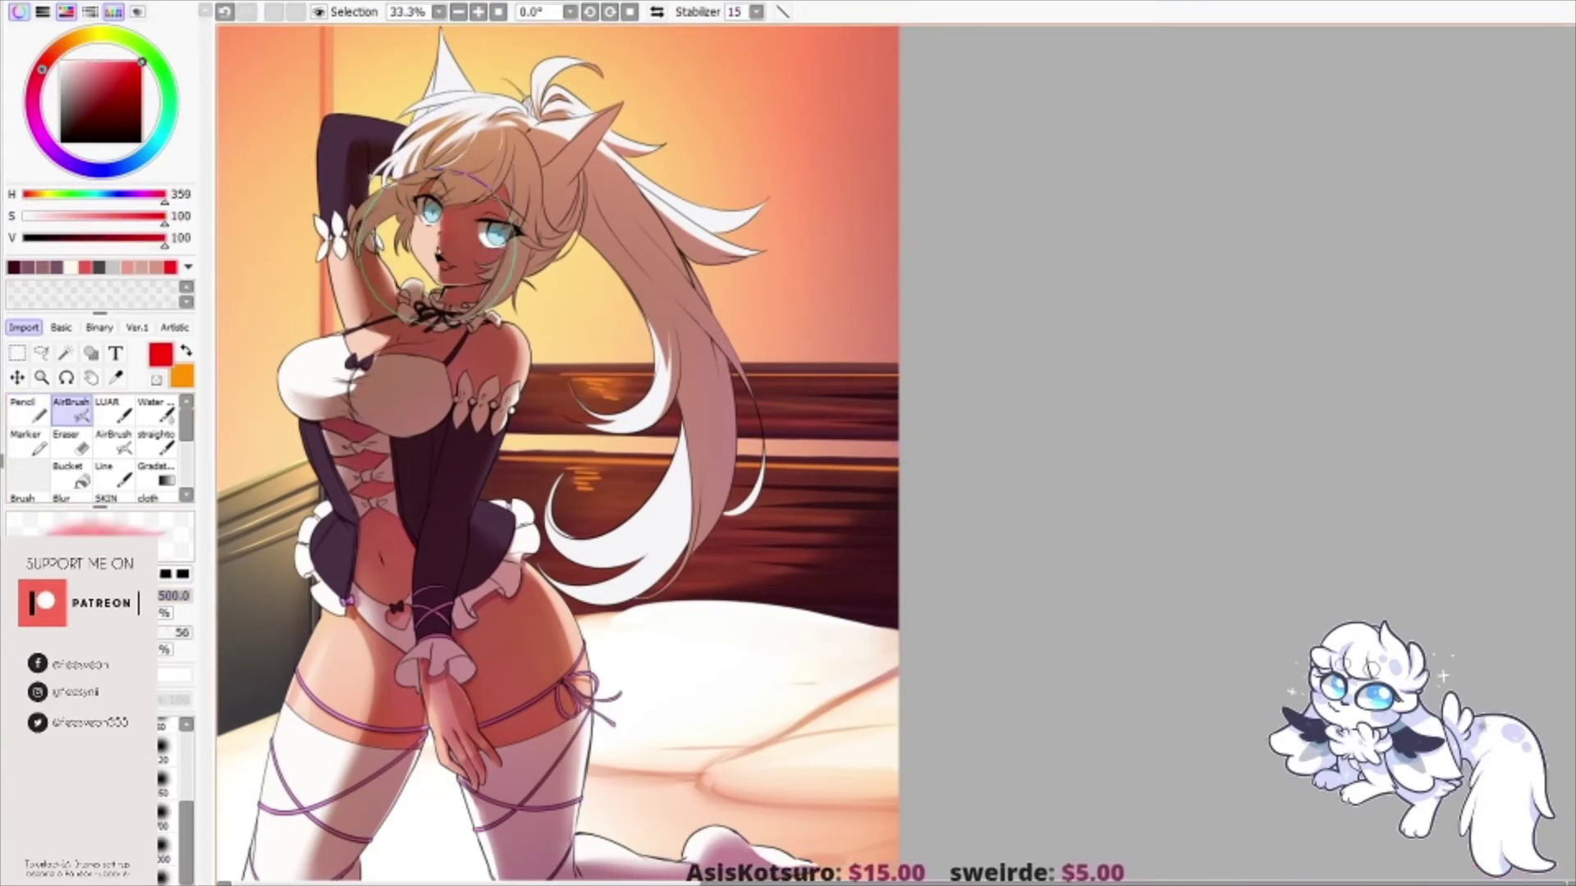
{"action": "left_click", "coordinate": [464, 194]}
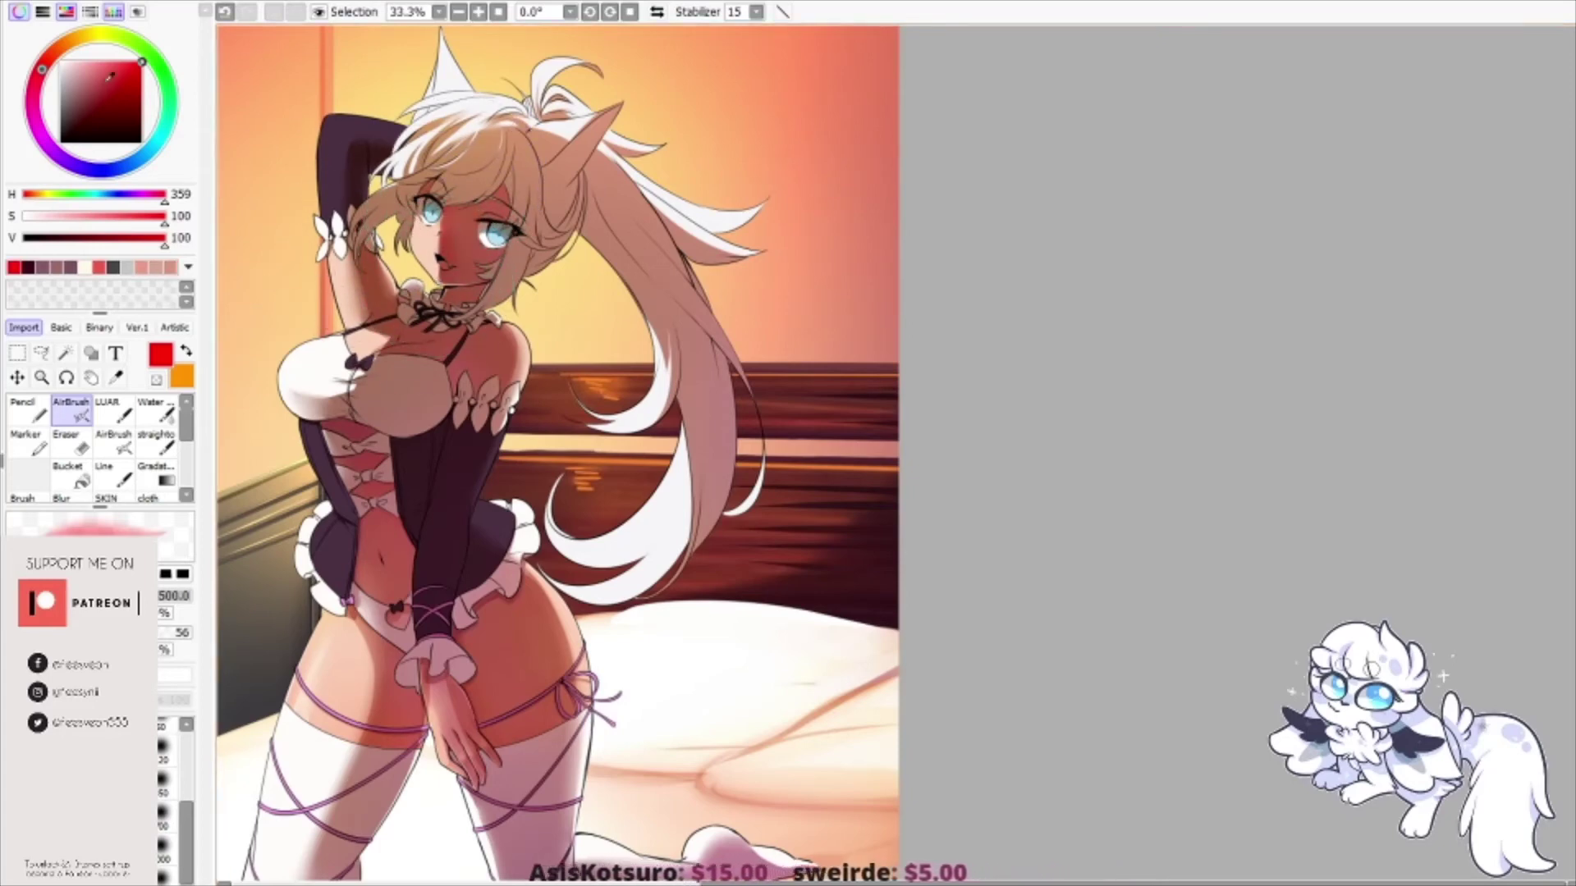
Step: Airbrush a slightly softer red (H 359, S 85, V 100) along the shadow edges of the arm, shoulder and thighs
{"action": "left_click", "coordinate": [130, 61]}
{"action": "left_click_drag", "start_coordinate": [358, 280], "coordinate": [395, 366]}
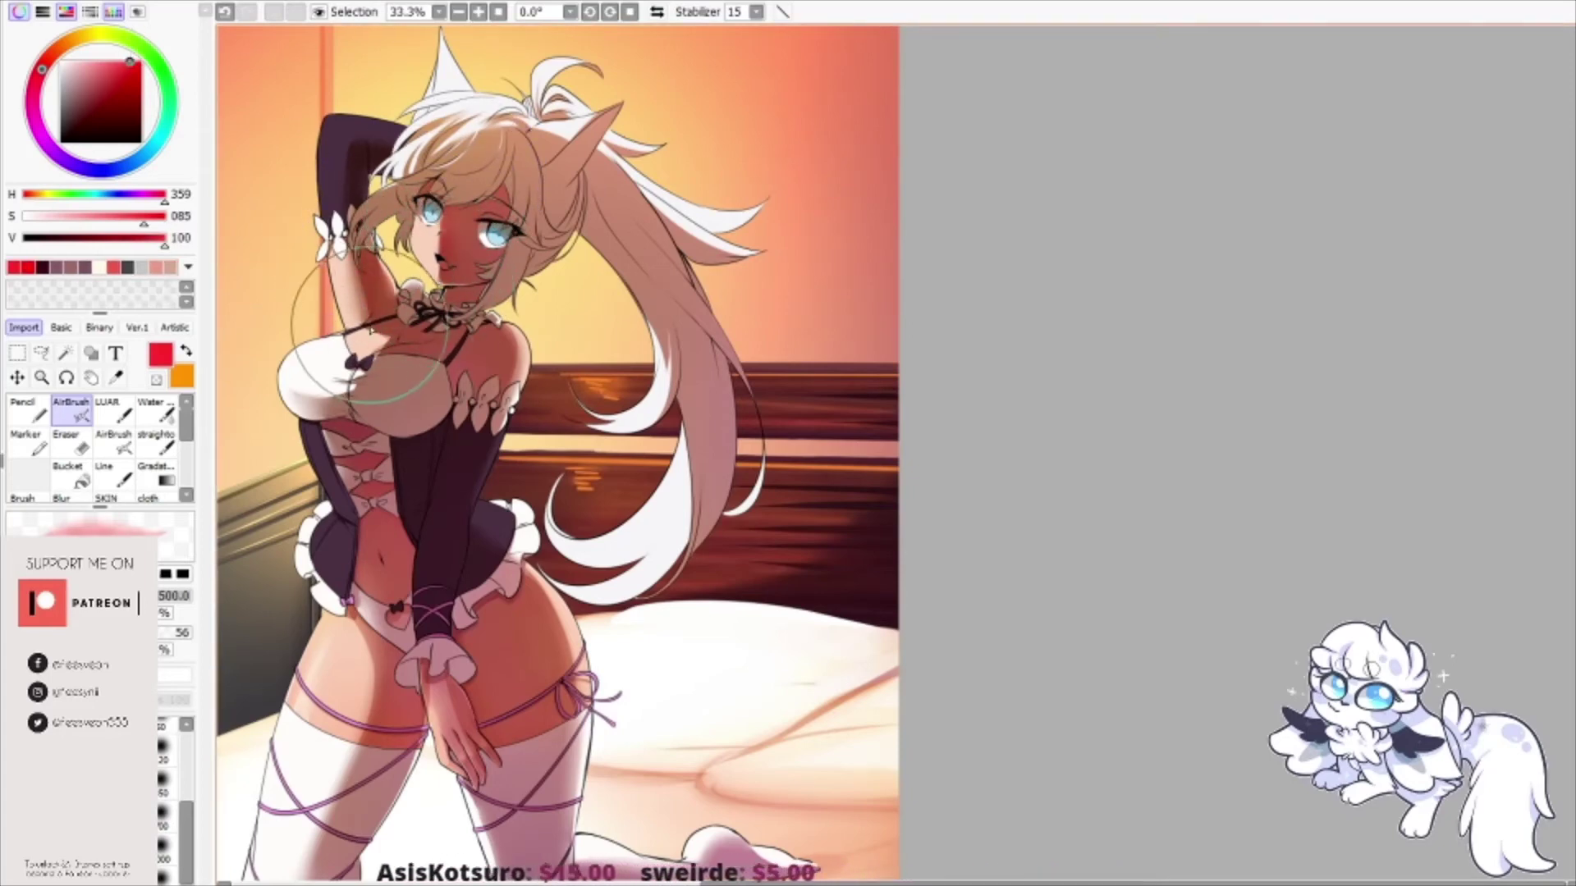
{"action": "left_click_drag", "start_coordinate": [356, 599], "coordinate": [380, 701]}
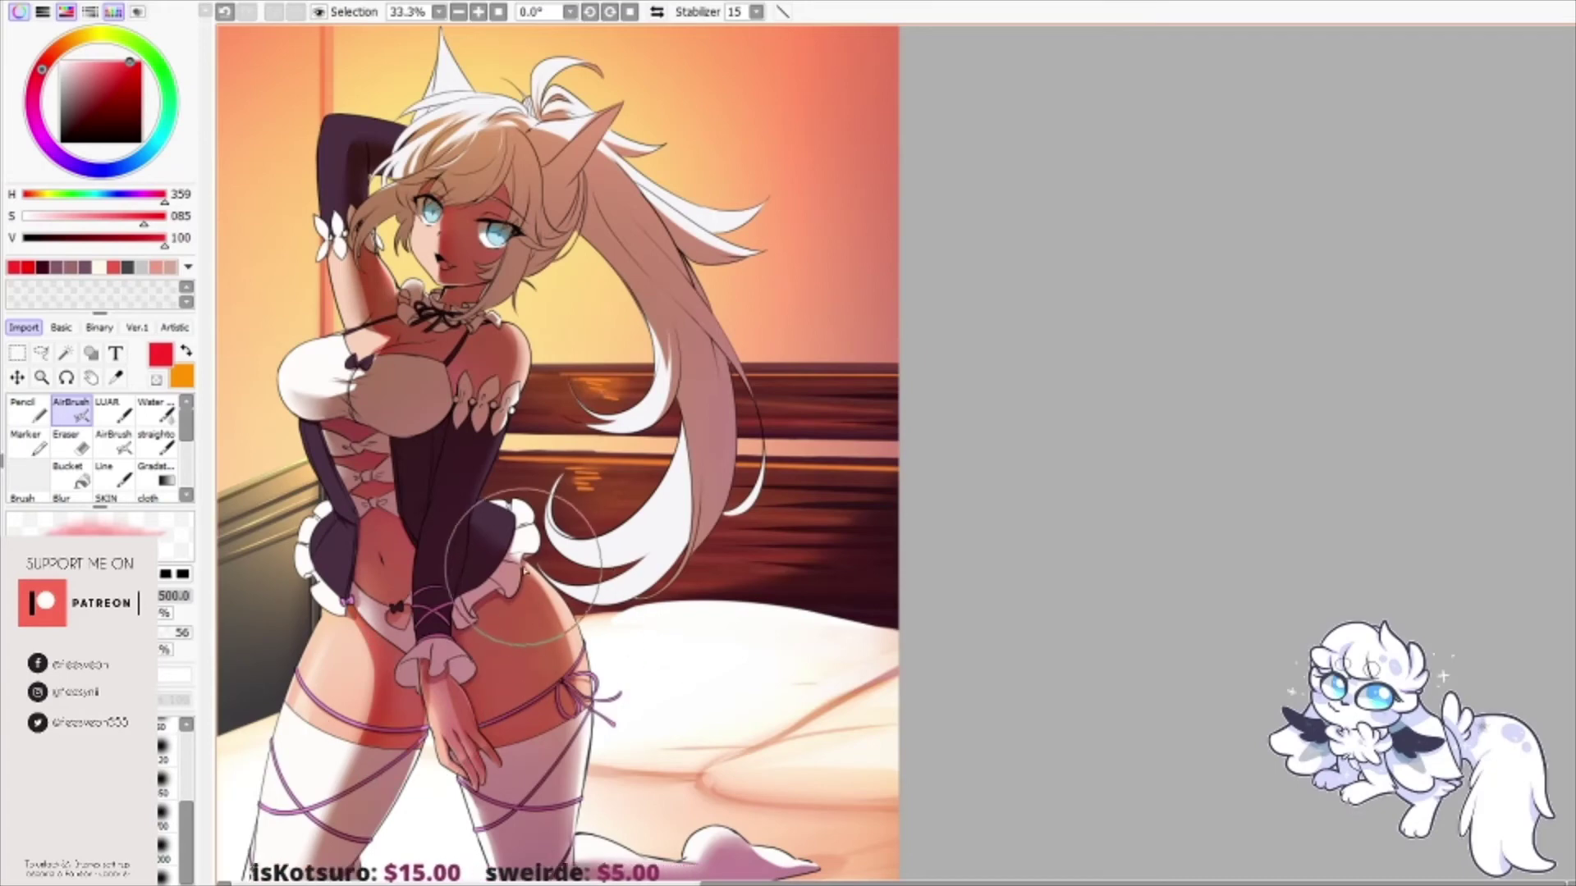
{"action": "left_click_drag", "start_coordinate": [522, 568], "coordinate": [572, 666]}
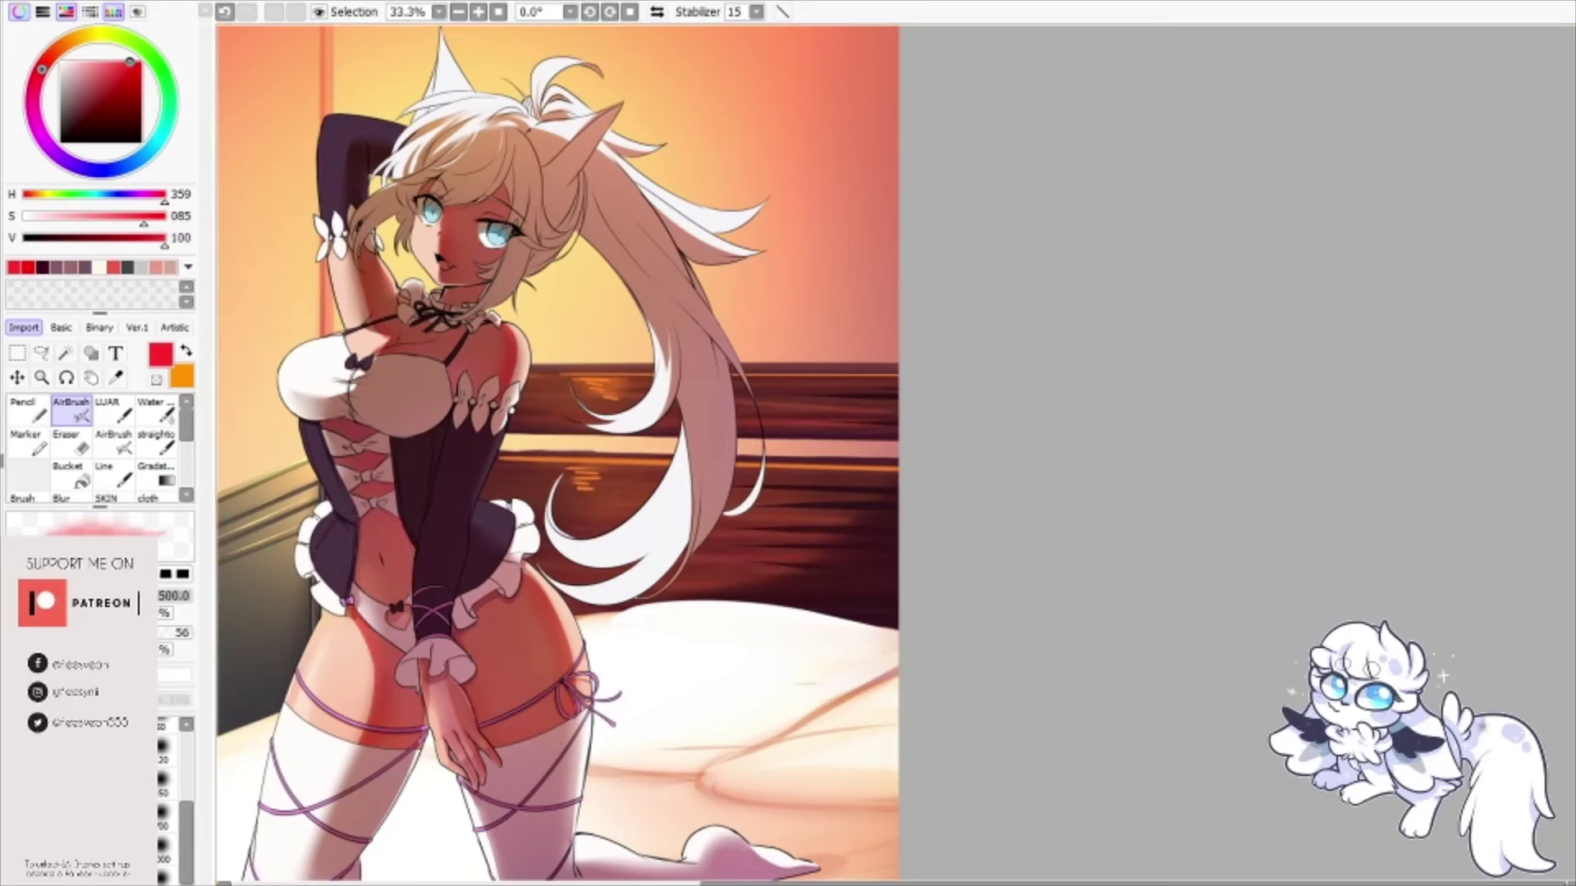
Step: Blend the red transitions of the skin shadows with the Water brush at size 500, undoing the last change
{"action": "left_click", "coordinate": [171, 405]}
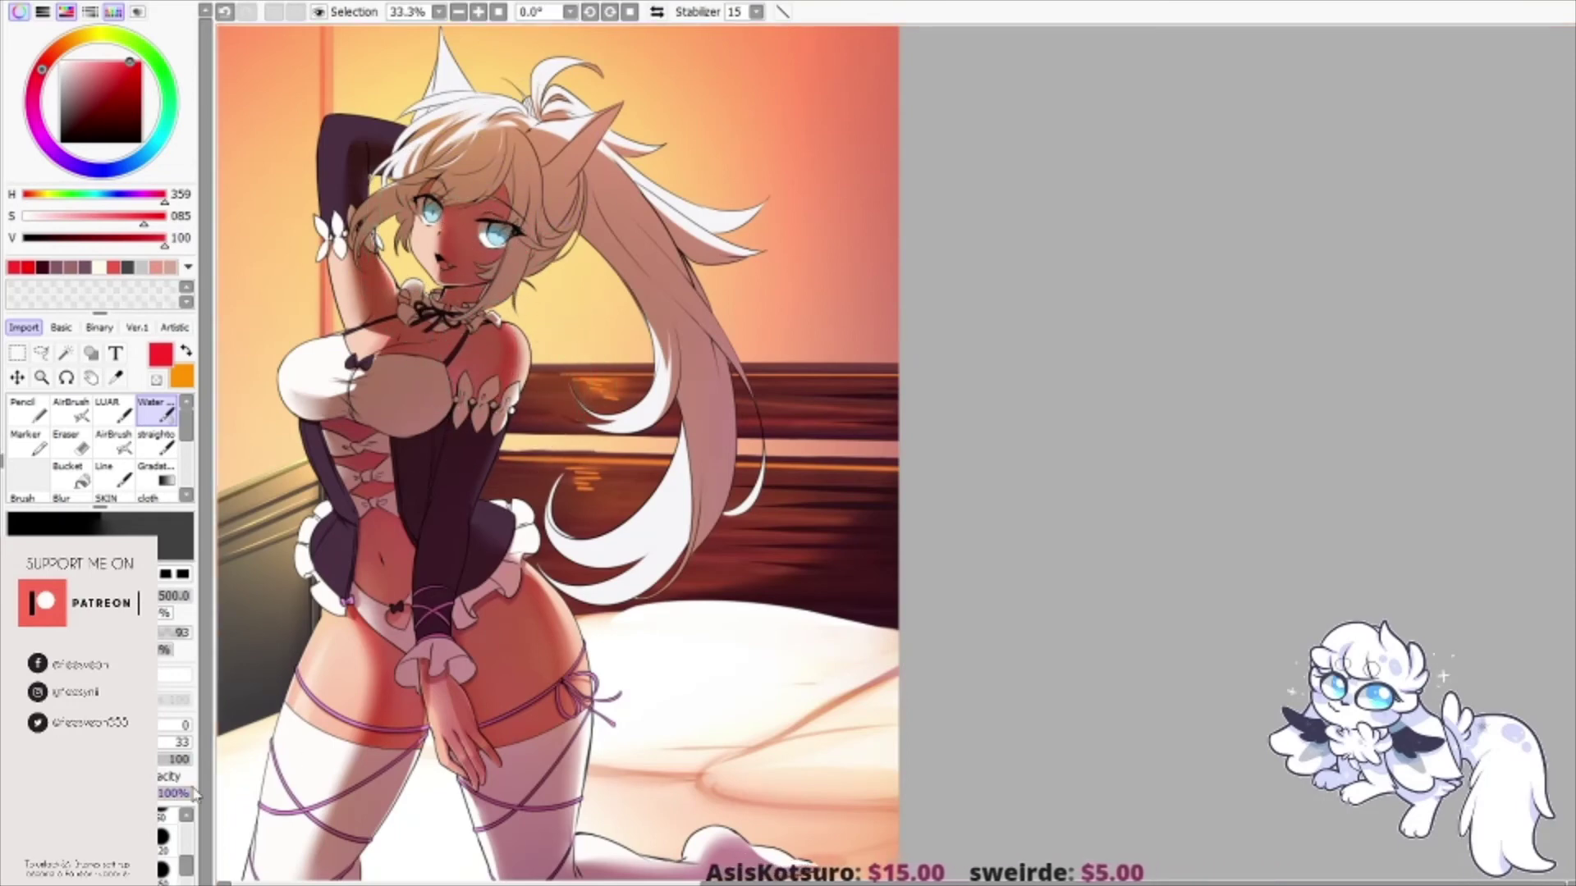
{"action": "left_click_drag", "start_coordinate": [706, 571], "coordinate": [707, 503]}
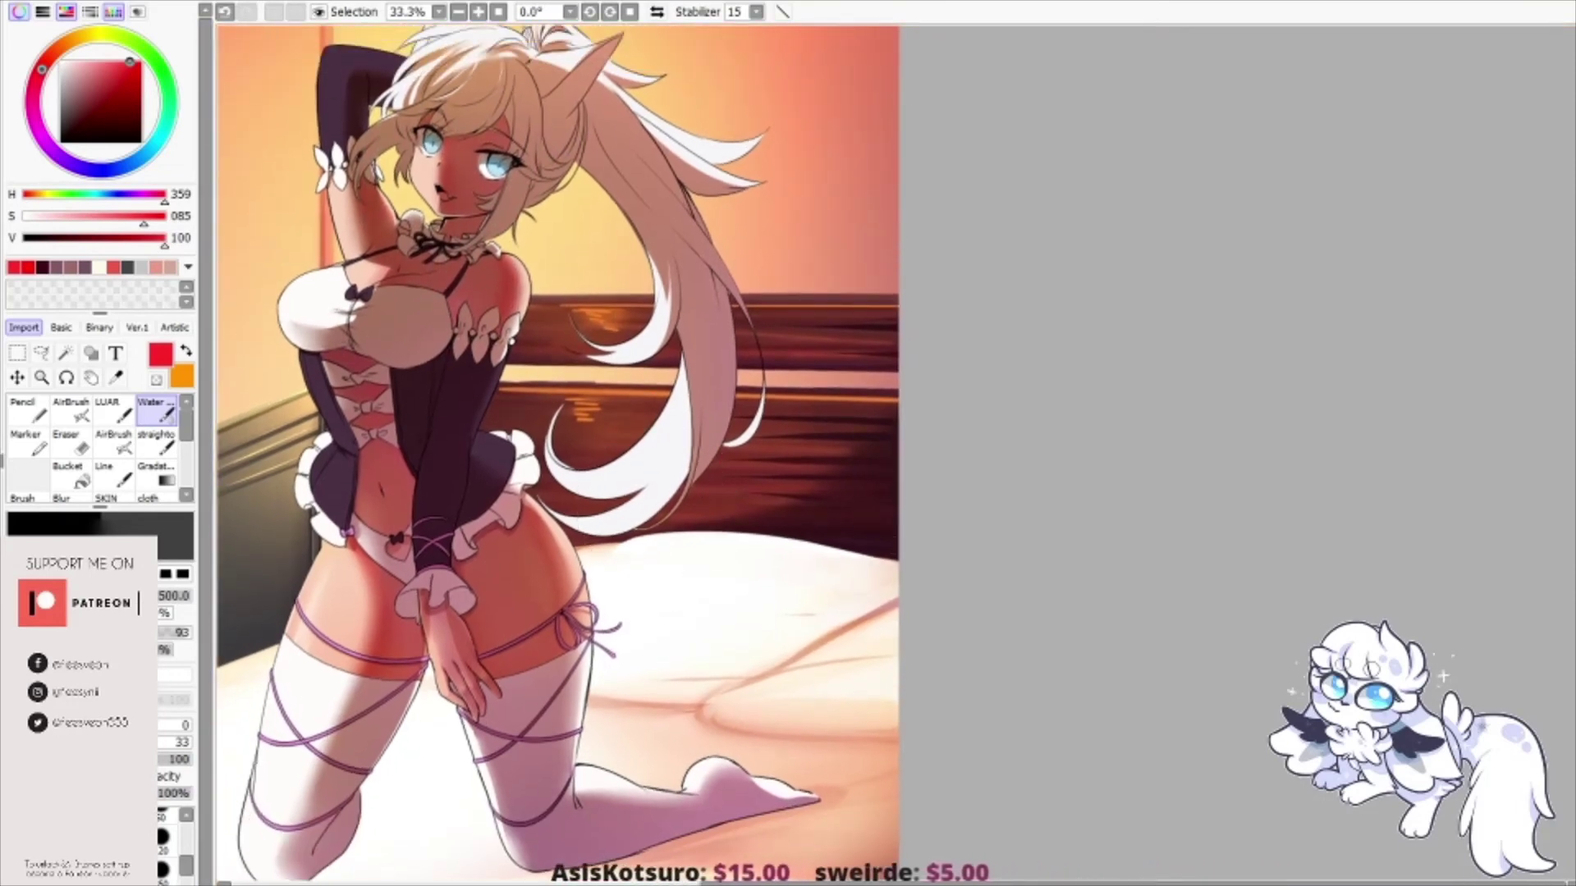
{"action": "key", "text": "ctrl+z"}
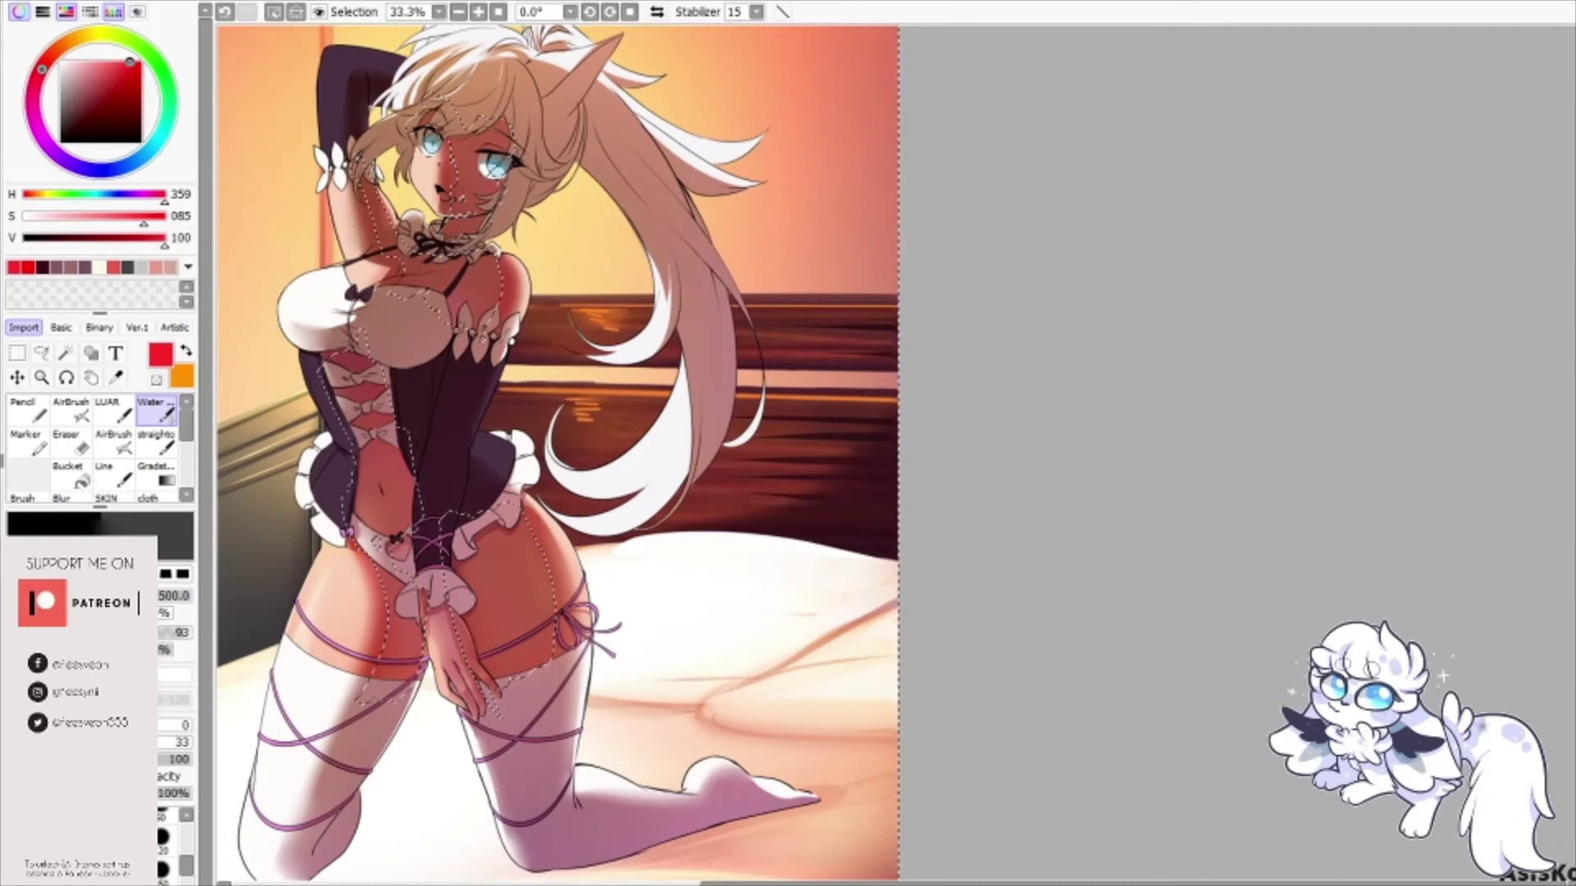
Step: Airbrush warm yellow (H 45, S 100, V 100) over the lit skin inside the selection, undo the excess and deselect
{"action": "left_click", "coordinate": [71, 408]}
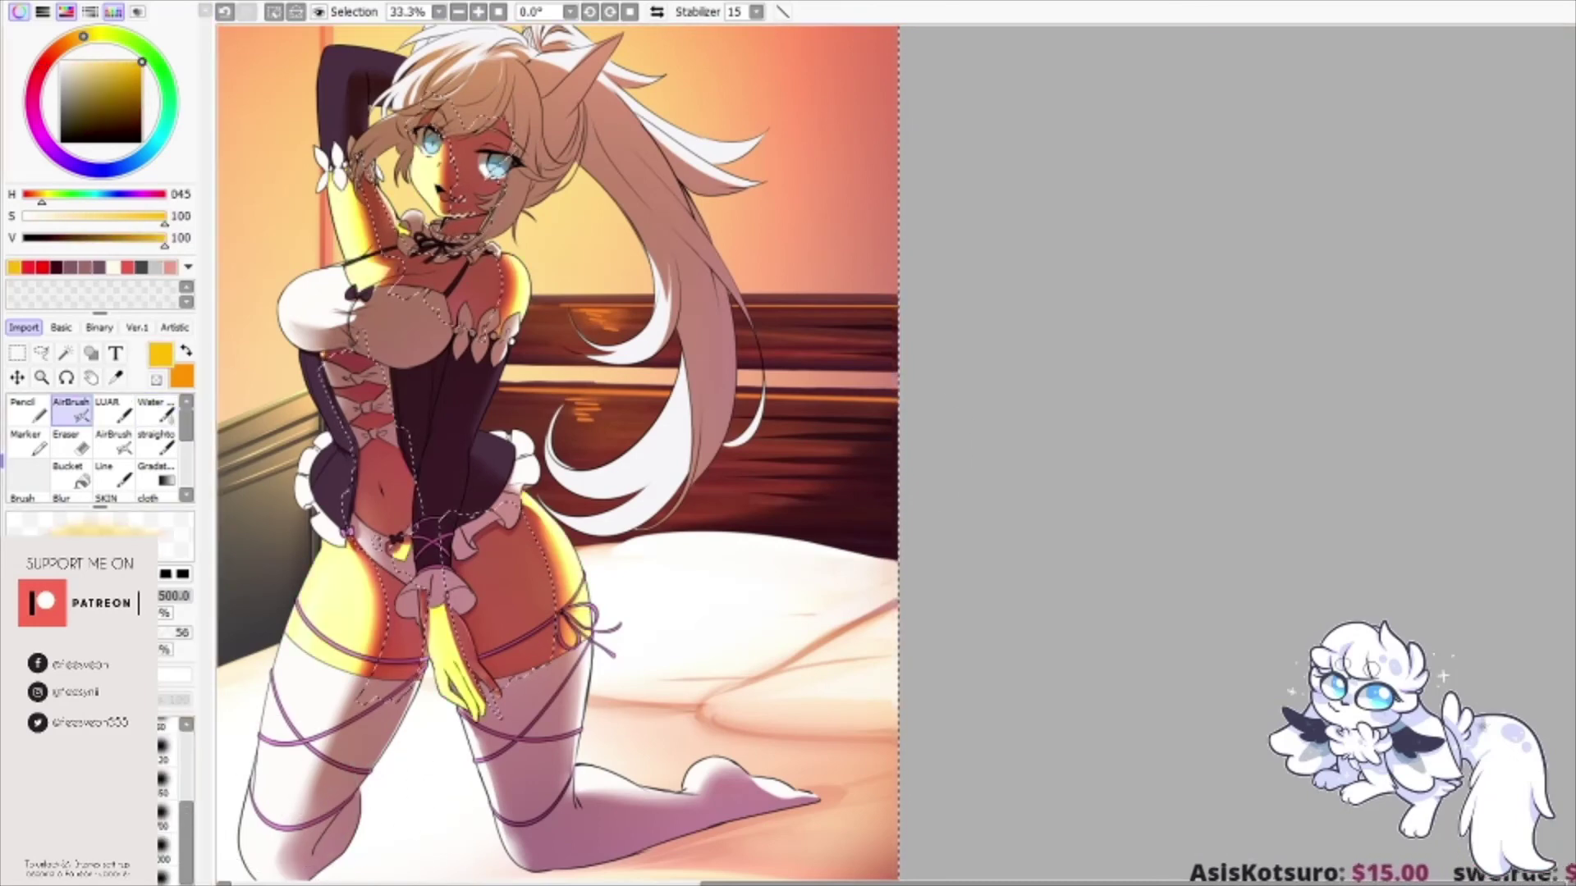
{"action": "key", "text": "ctrl+z"}
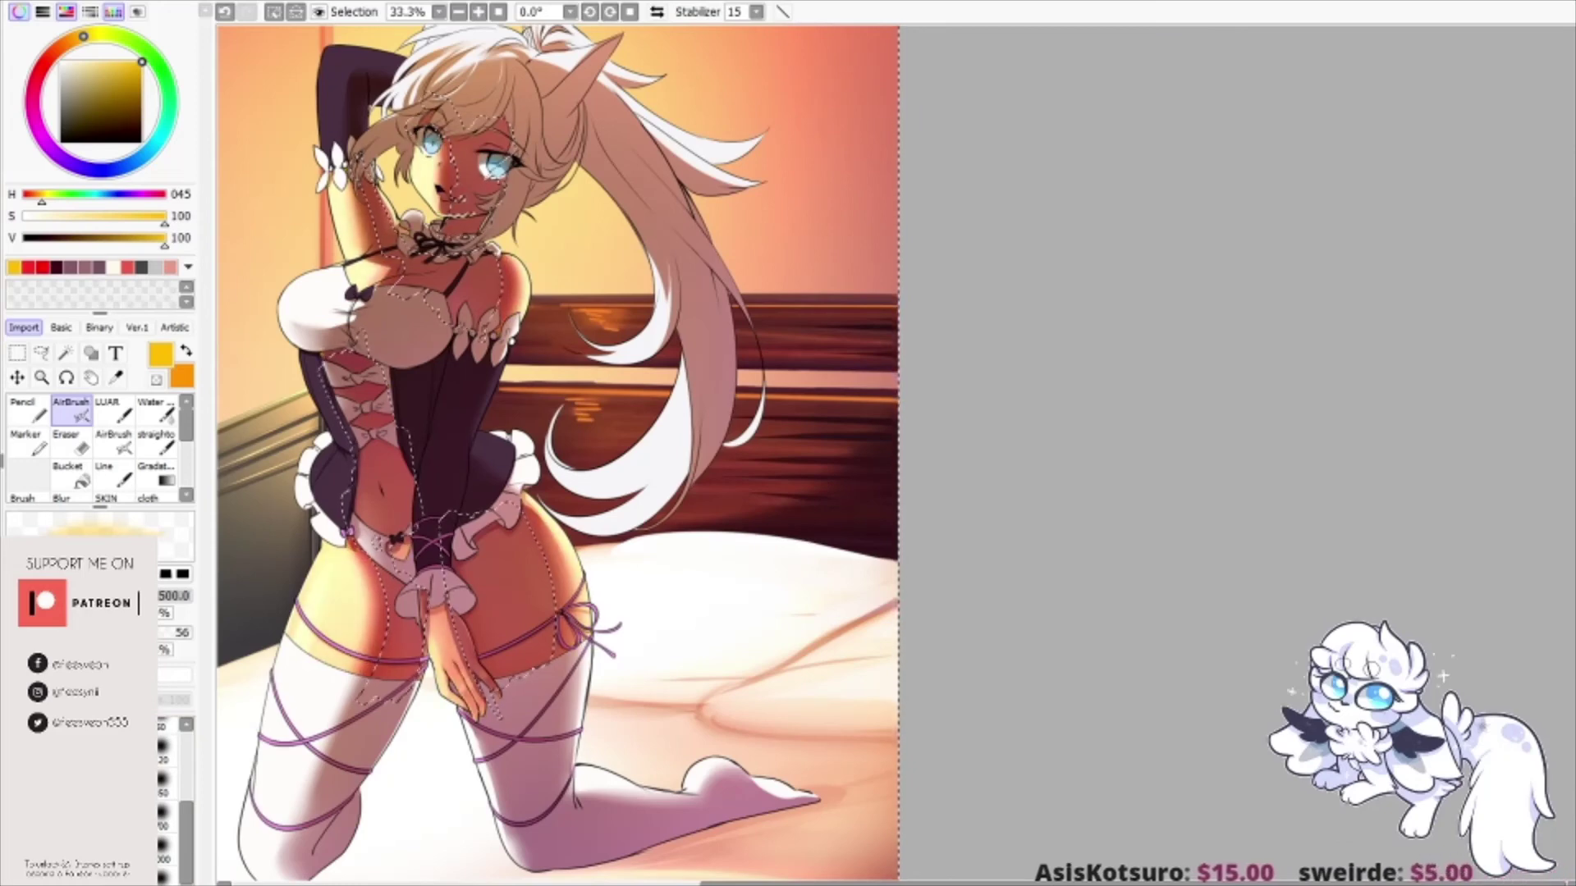
{"action": "key", "text": "ctrl+z"}
{"action": "key", "text": "ctrl+d"}
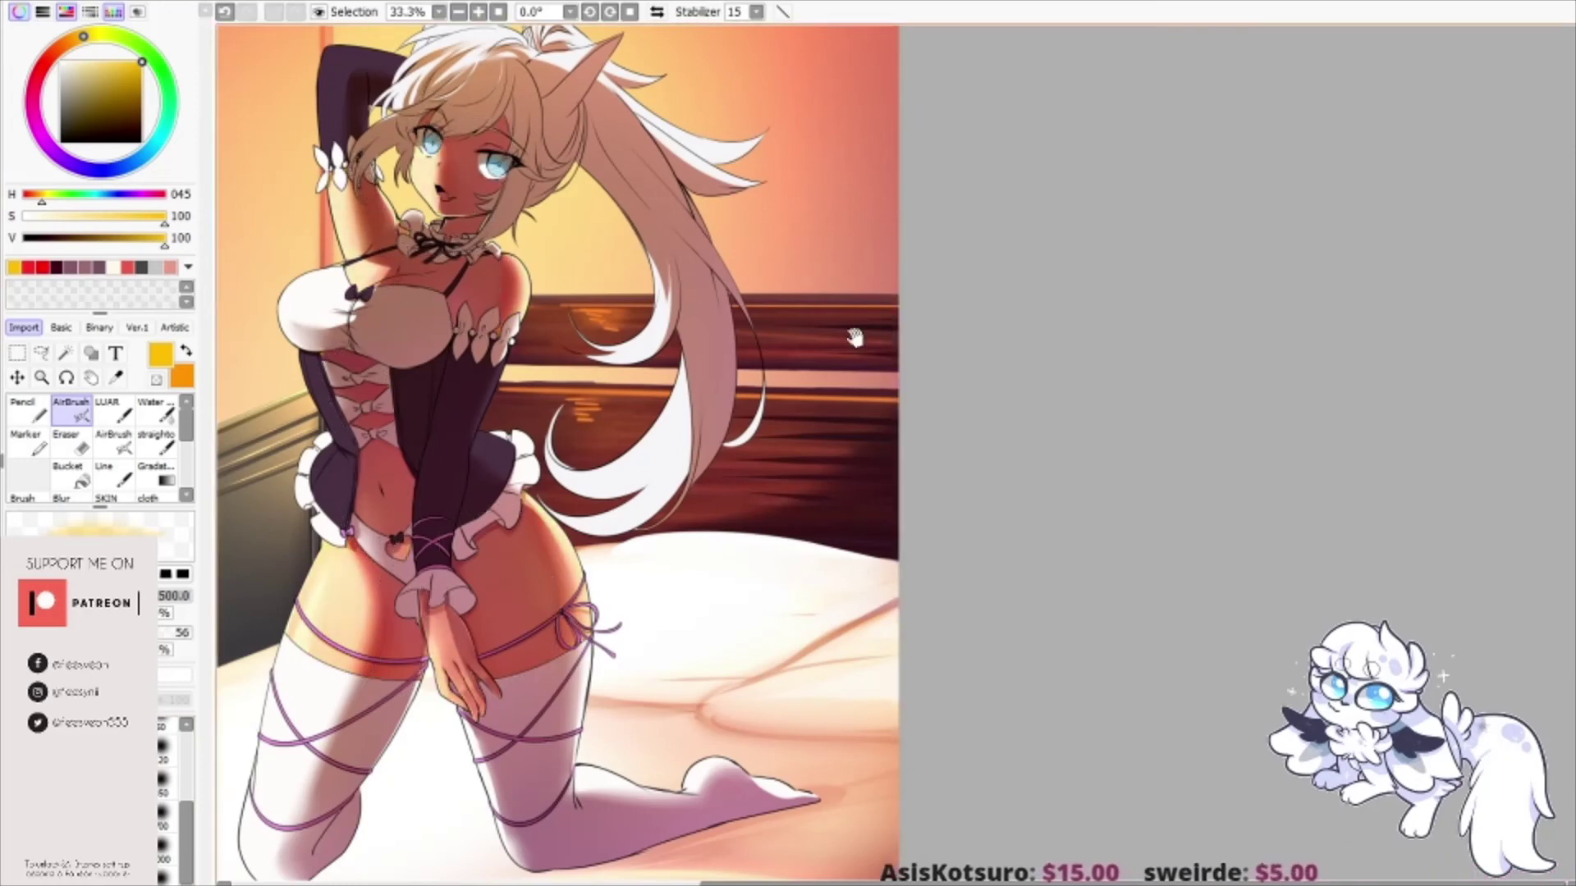
Step: Blend the yellow light and red transitions on the character's skin with the Water brush at size 500
{"action": "left_click_drag", "start_coordinate": [1031, 434], "coordinate": [1044, 373]}
{"action": "left_click_drag", "start_coordinate": [850, 90], "coordinate": [904, 252]}
{"action": "left_click", "coordinate": [498, 11]}
{"action": "left_click_drag", "start_coordinate": [1072, 349], "coordinate": [800, 342]}
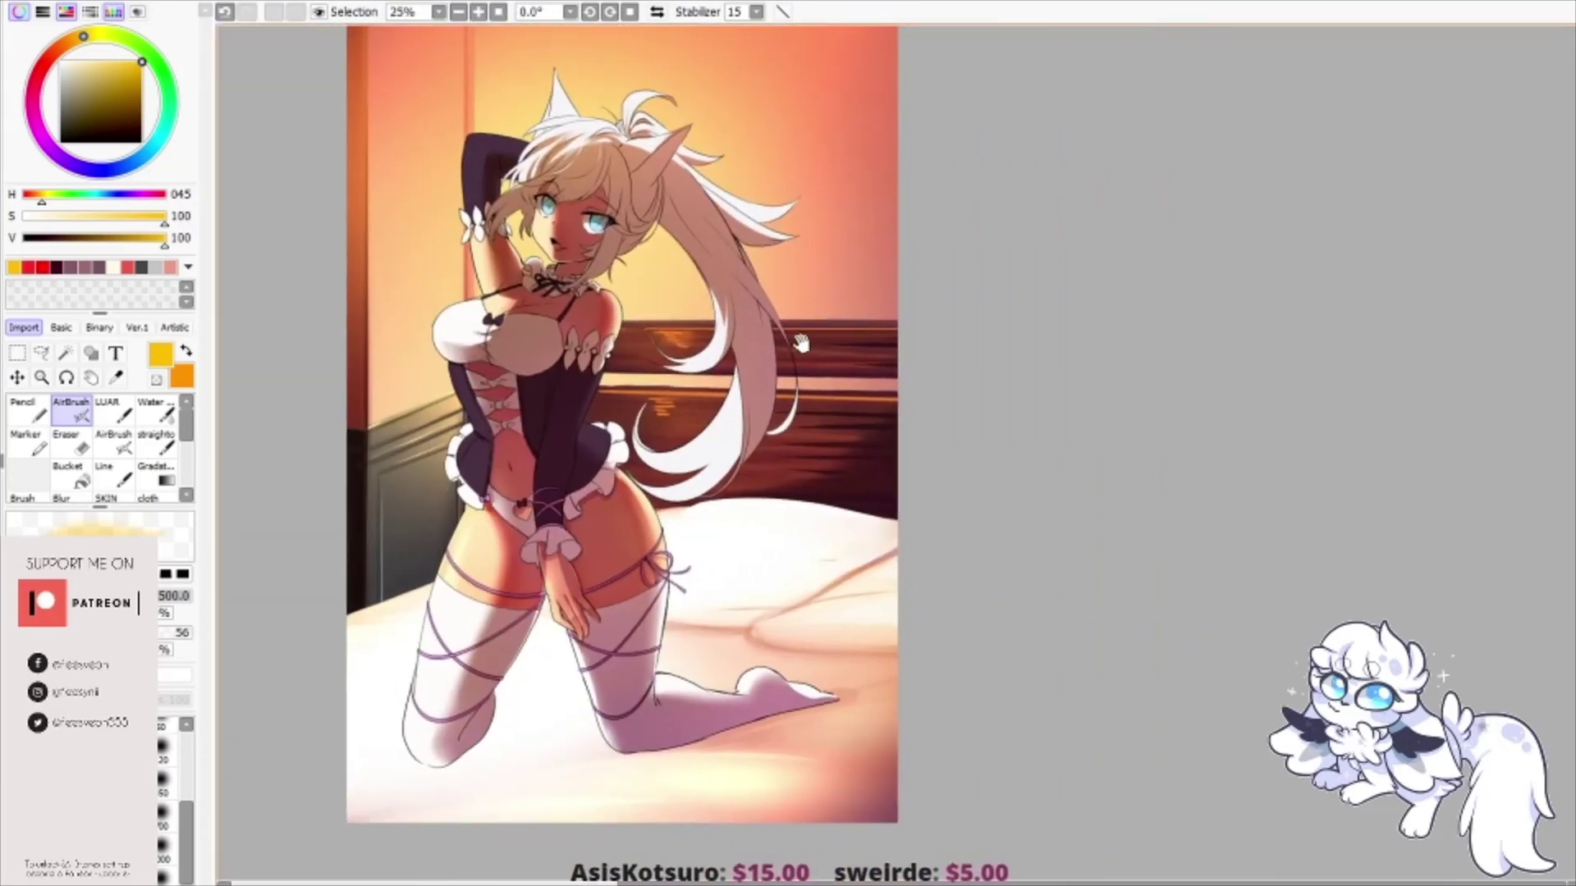
{"action": "scroll", "coordinate": [805, 343], "scroll_direction": "up", "scroll_amount": 1}
{"action": "left_click", "coordinate": [160, 415]}
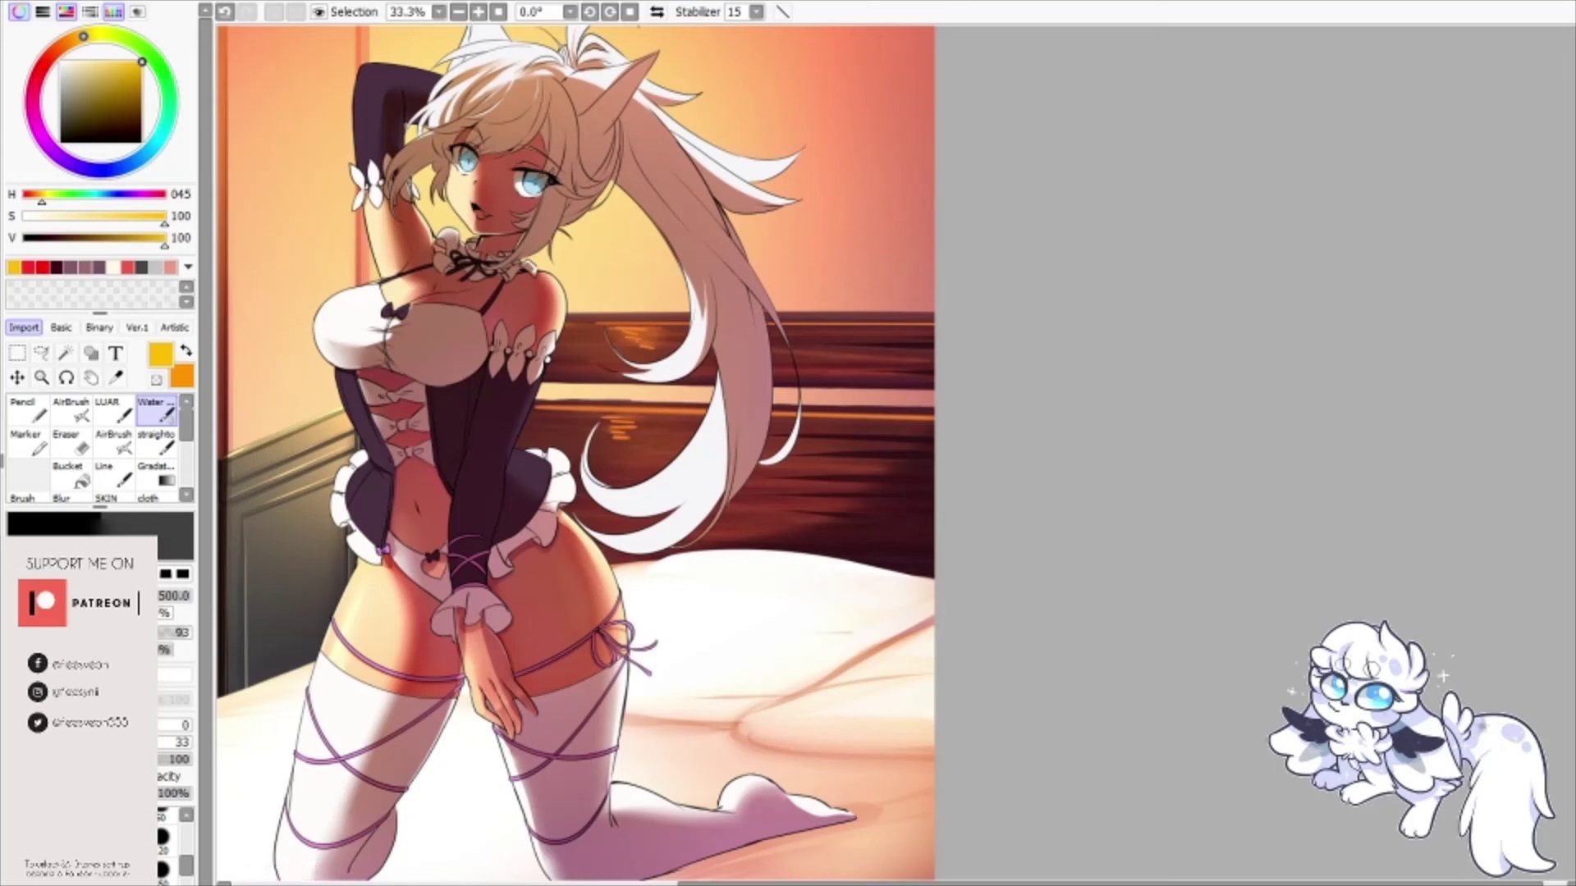
Step: Airbrush pink bounce light (H 300, S 40, V 100) onto the outer thigh's shadow, undoing the inner-thigh attempt, and blend it with the Water brush
{"action": "left_click", "coordinate": [57, 407]}
{"action": "left_click", "coordinate": [140, 159]}
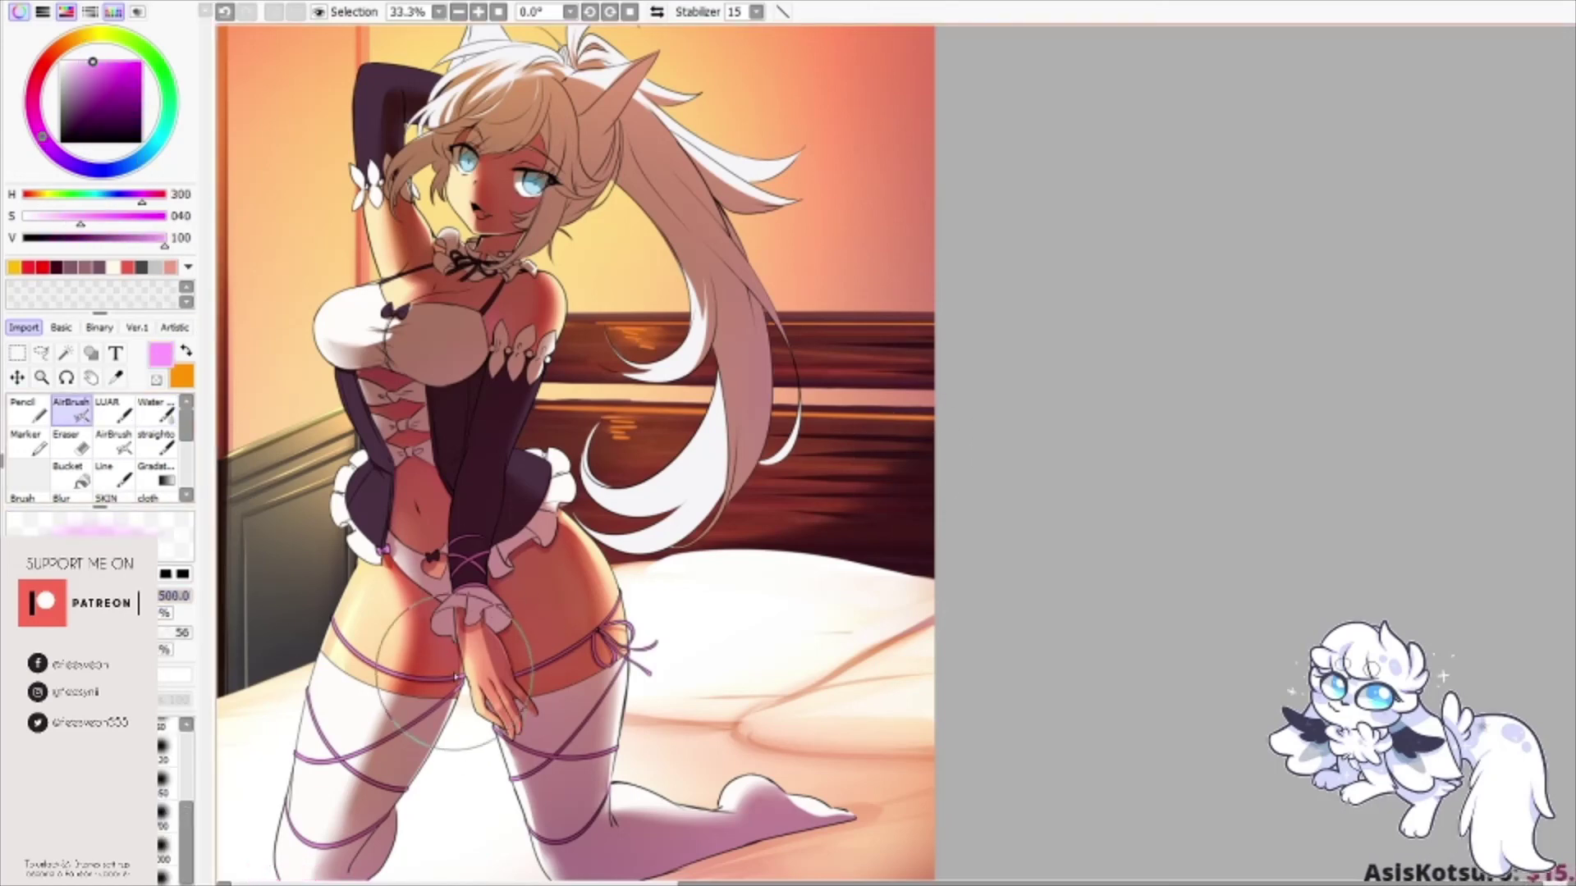
{"action": "left_click_drag", "start_coordinate": [460, 638], "coordinate": [450, 668]}
{"action": "key", "text": "ctrl+z"}
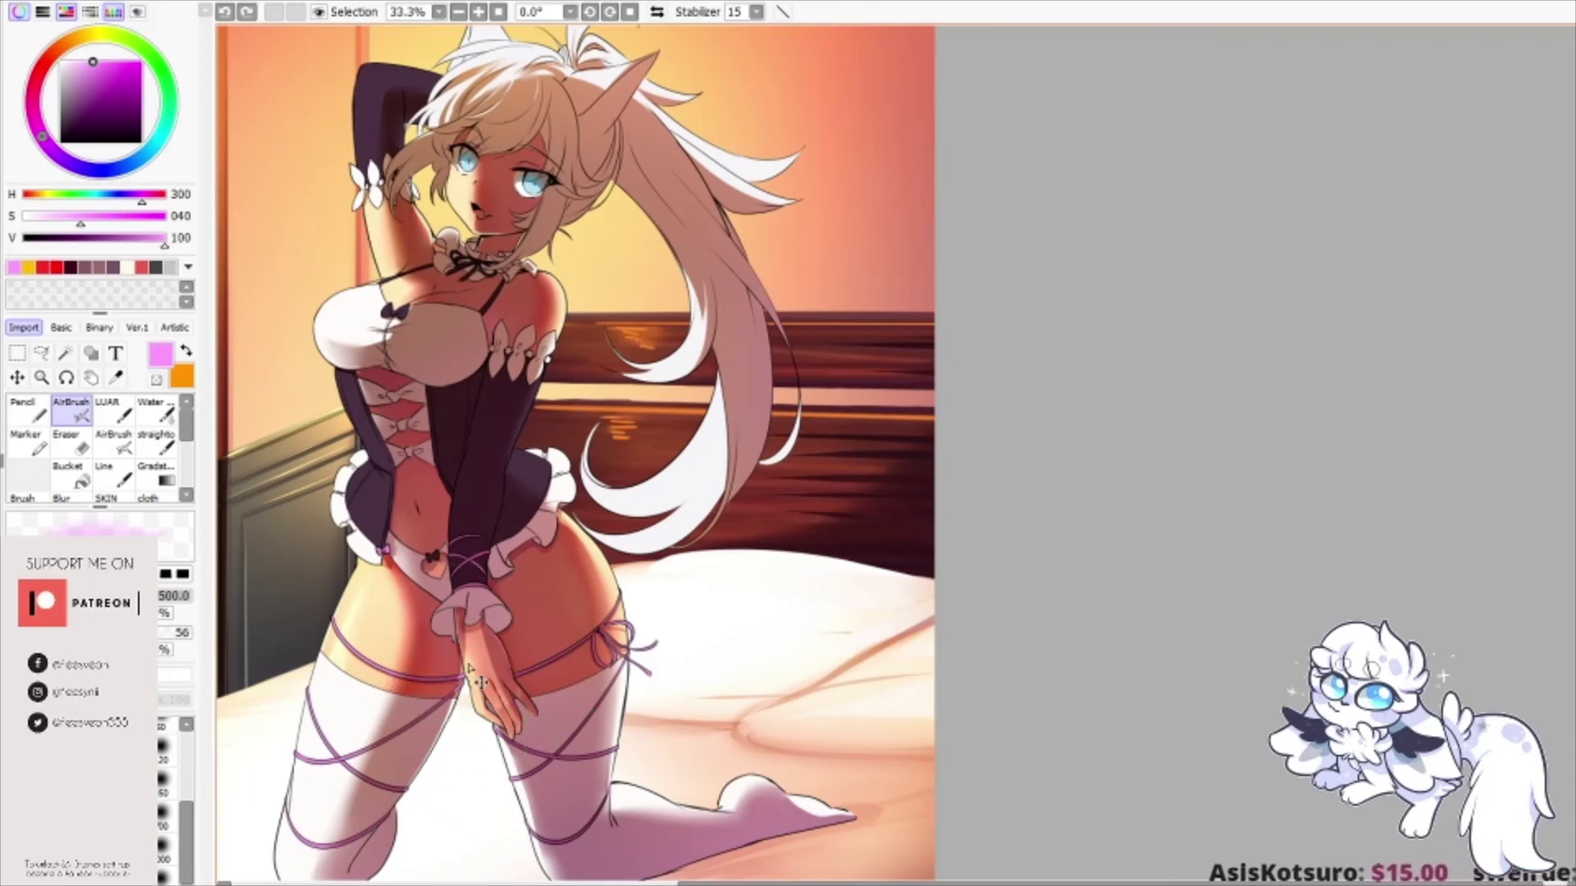
{"action": "left_click_drag", "start_coordinate": [574, 706], "coordinate": [564, 574]}
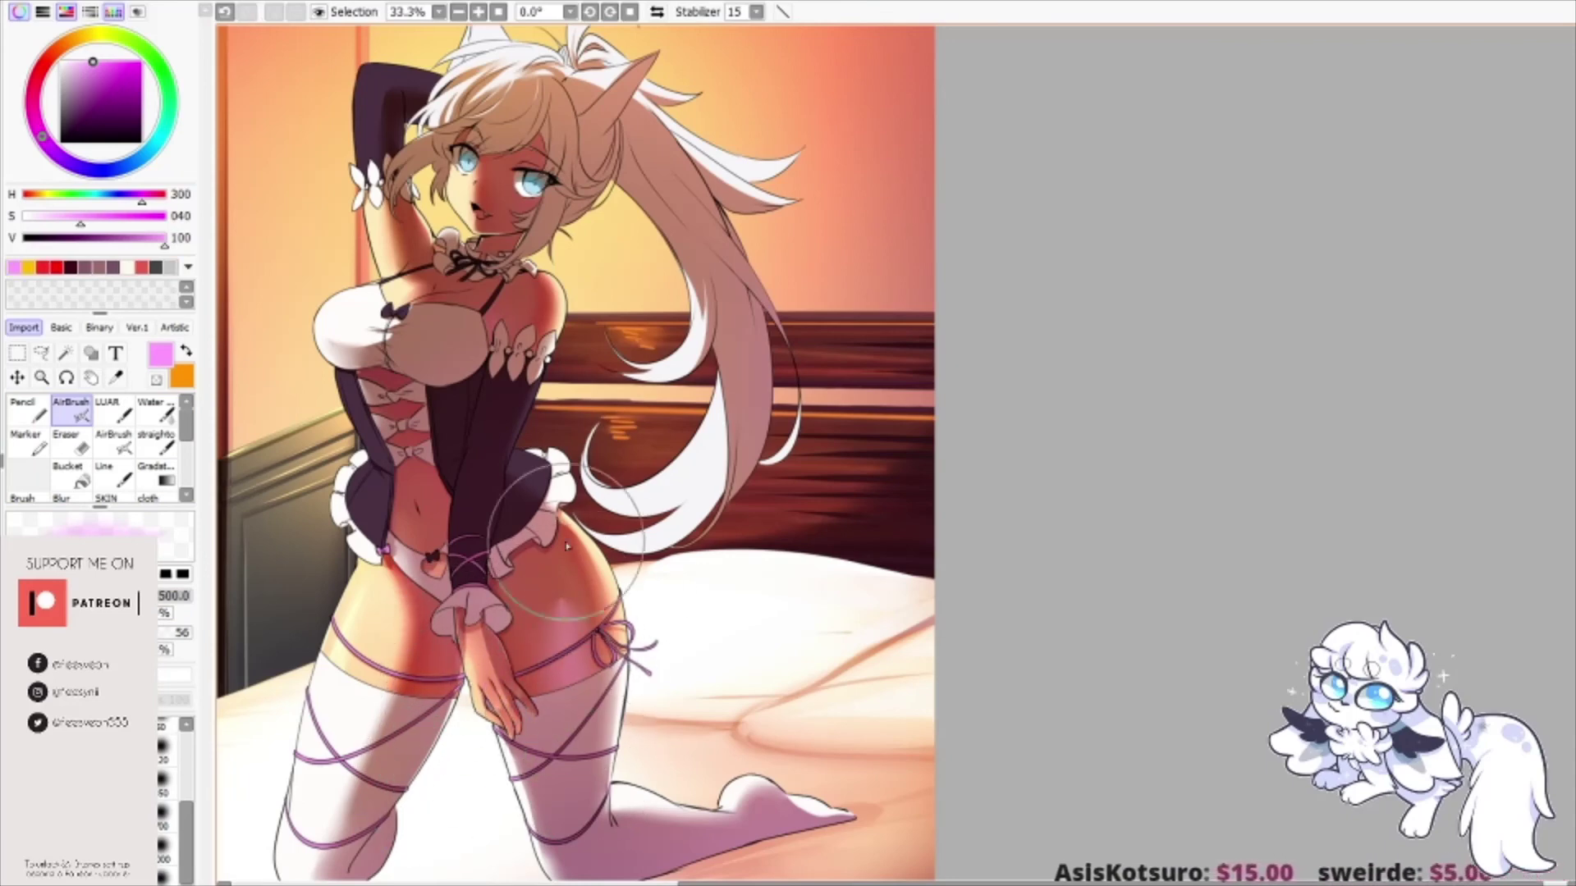
{"action": "key", "text": "c"}
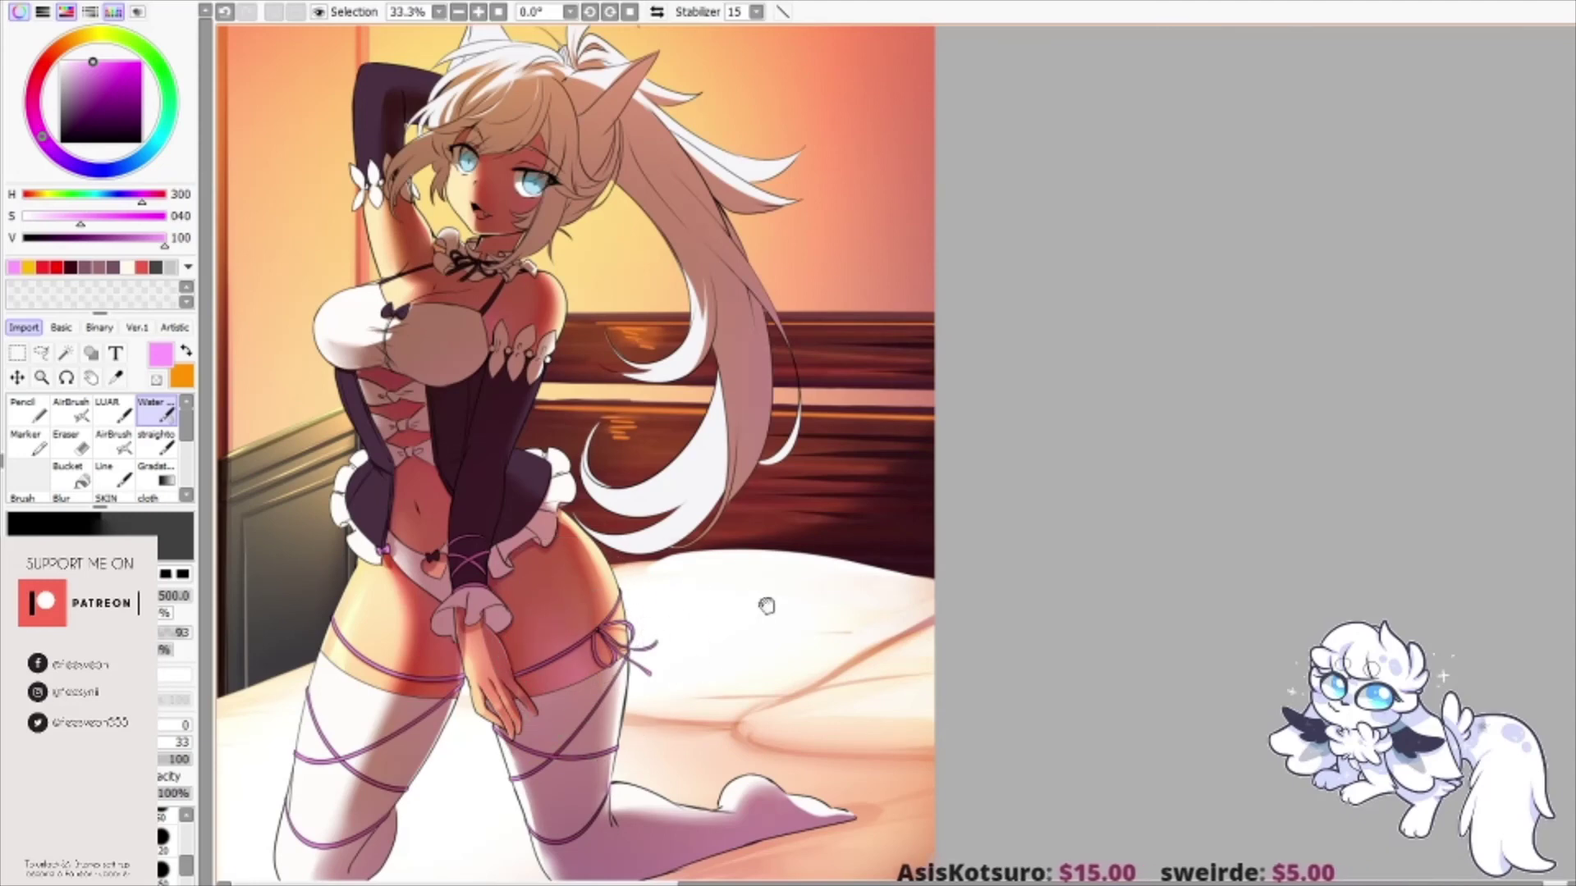
Step: Airbrush the same pink onto the shaded skin of the body and shoulder and soften it with the Water brush at size 500
{"action": "left_click_drag", "start_coordinate": [766, 602], "coordinate": [732, 446]}
{"action": "left_click", "coordinate": [26, 411]}
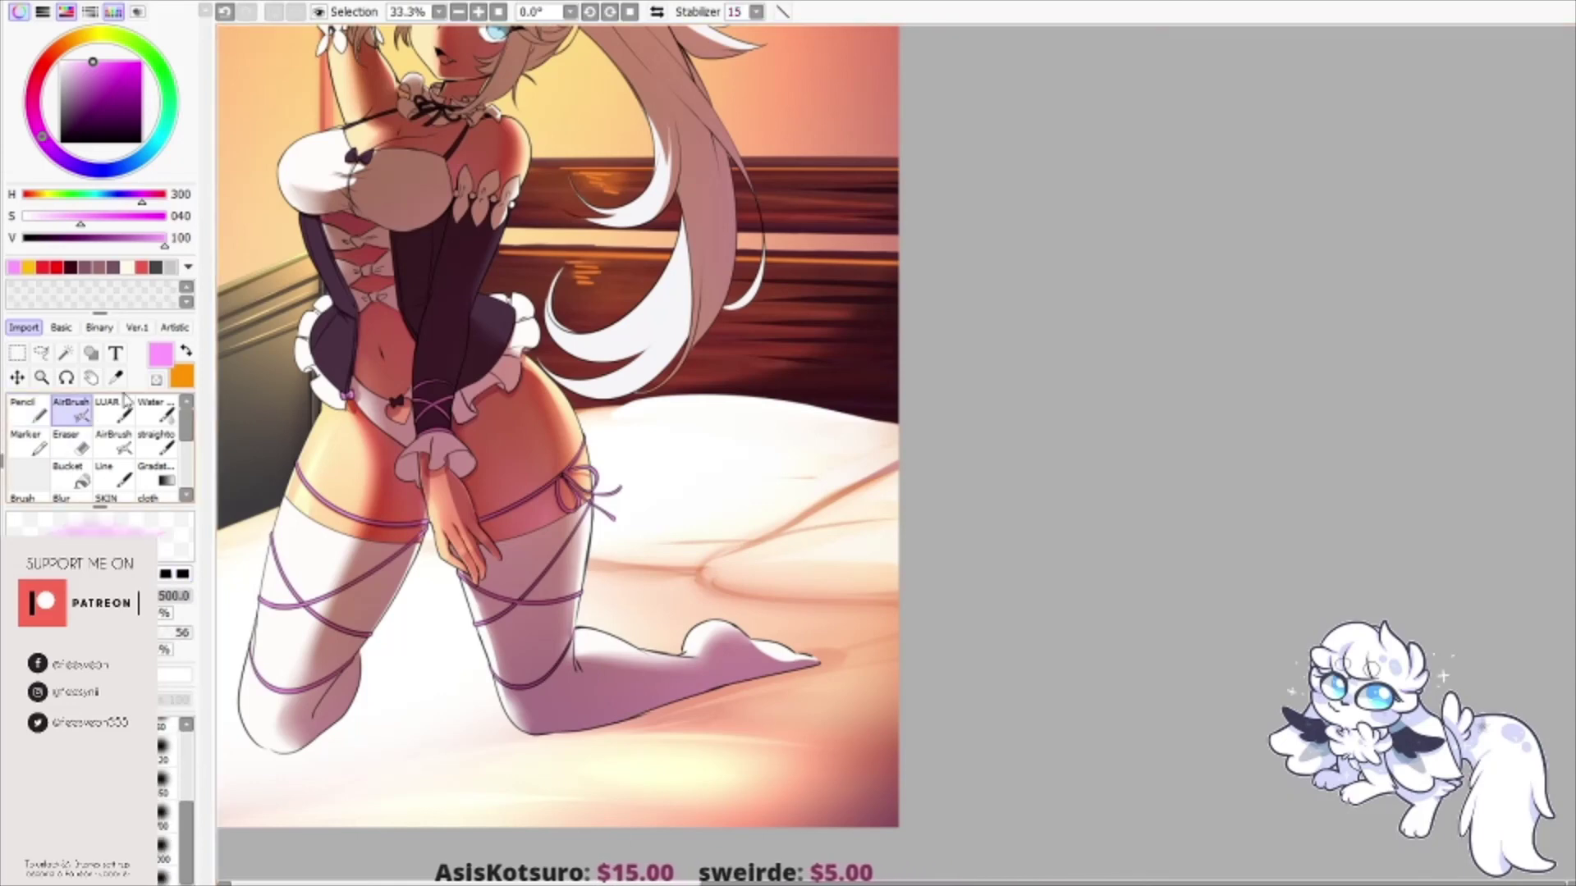
{"action": "left_click", "coordinate": [174, 415]}
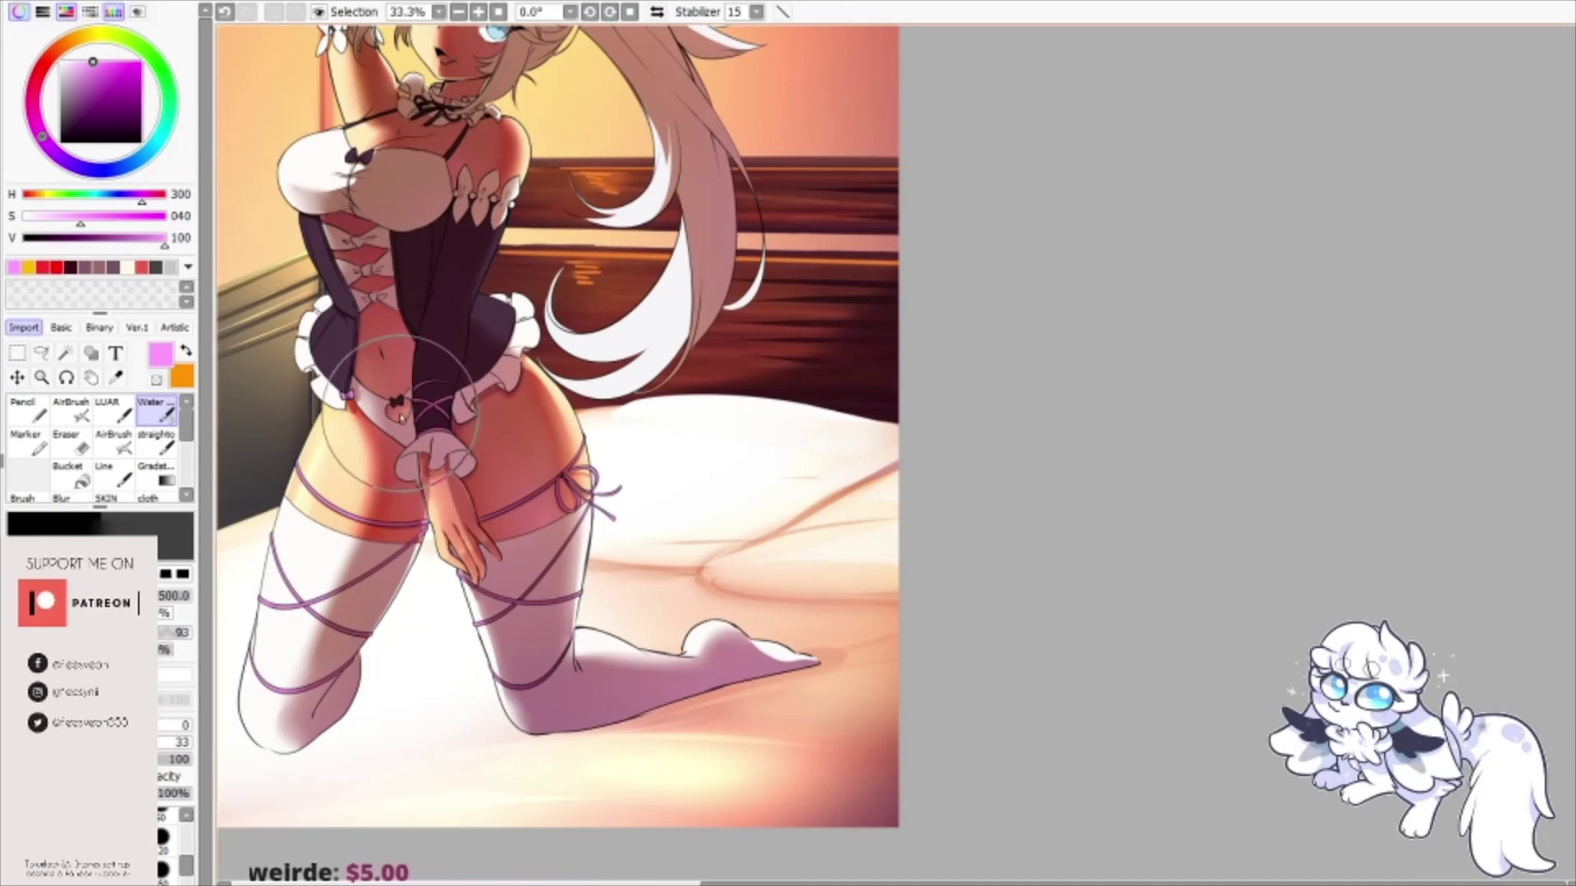
{"action": "left_click", "coordinate": [83, 416]}
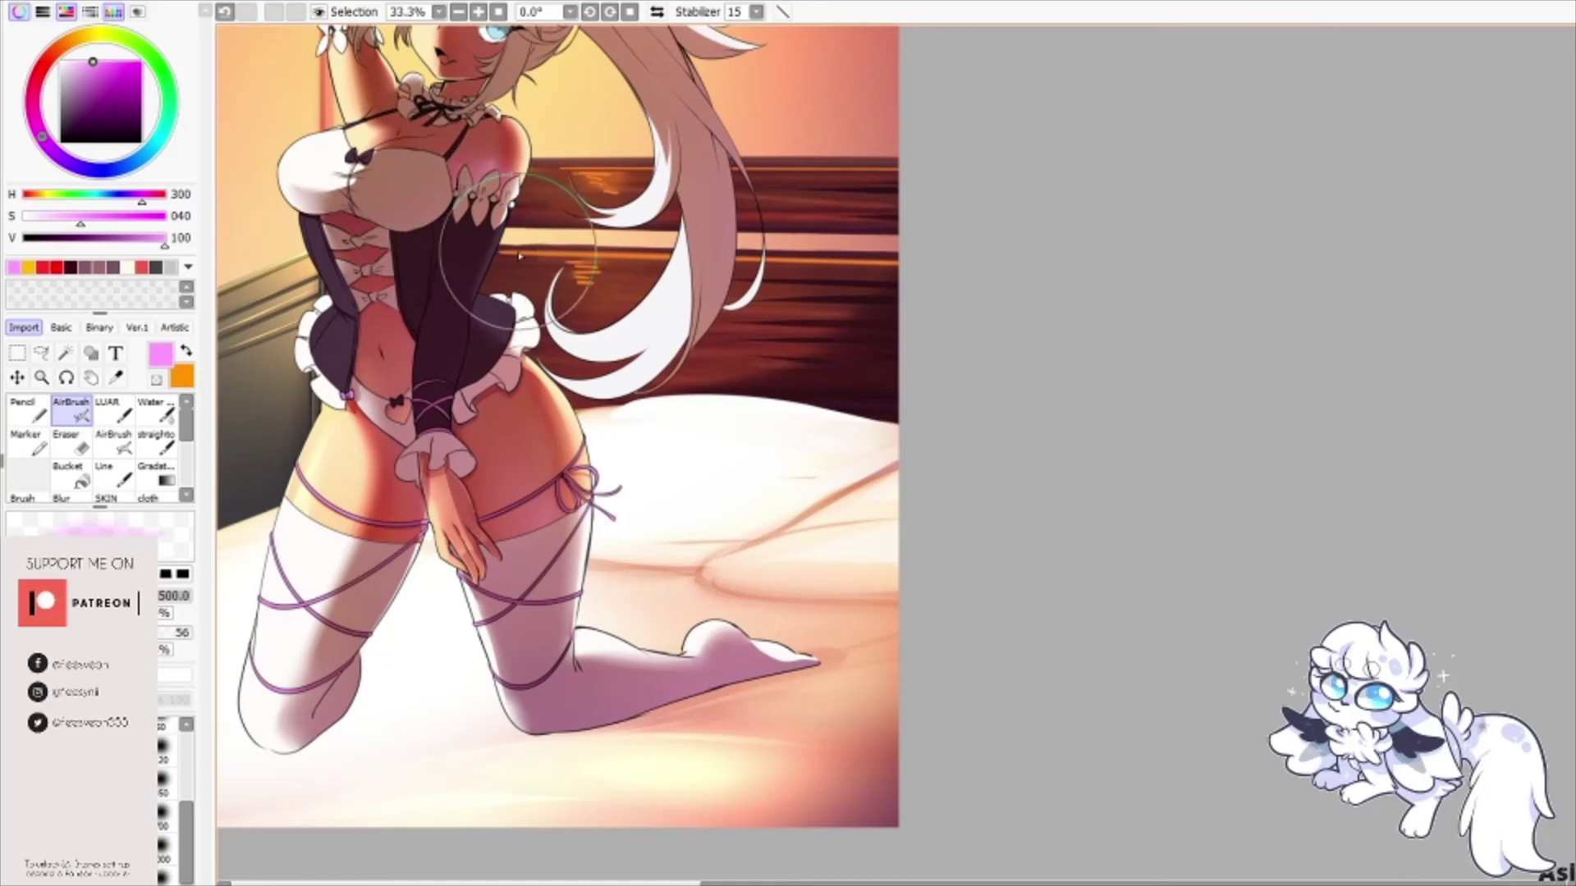
{"action": "left_click", "coordinate": [156, 410]}
Step: Airbrush more pink onto the shaded thigh just above the stocking and blend it with the Water brush
{"action": "mouse_move", "coordinate": [617, 187]}
{"action": "left_mouse_down"}
{"action": "mouse_move", "coordinate": [841, 288]}
{"action": "mouse_move", "coordinate": [841, 158]}
{"action": "left_mouse_up"}
{"action": "left_click", "coordinate": [80, 413]}
{"action": "left_click_drag", "start_coordinate": [543, 448], "coordinate": [548, 545]}
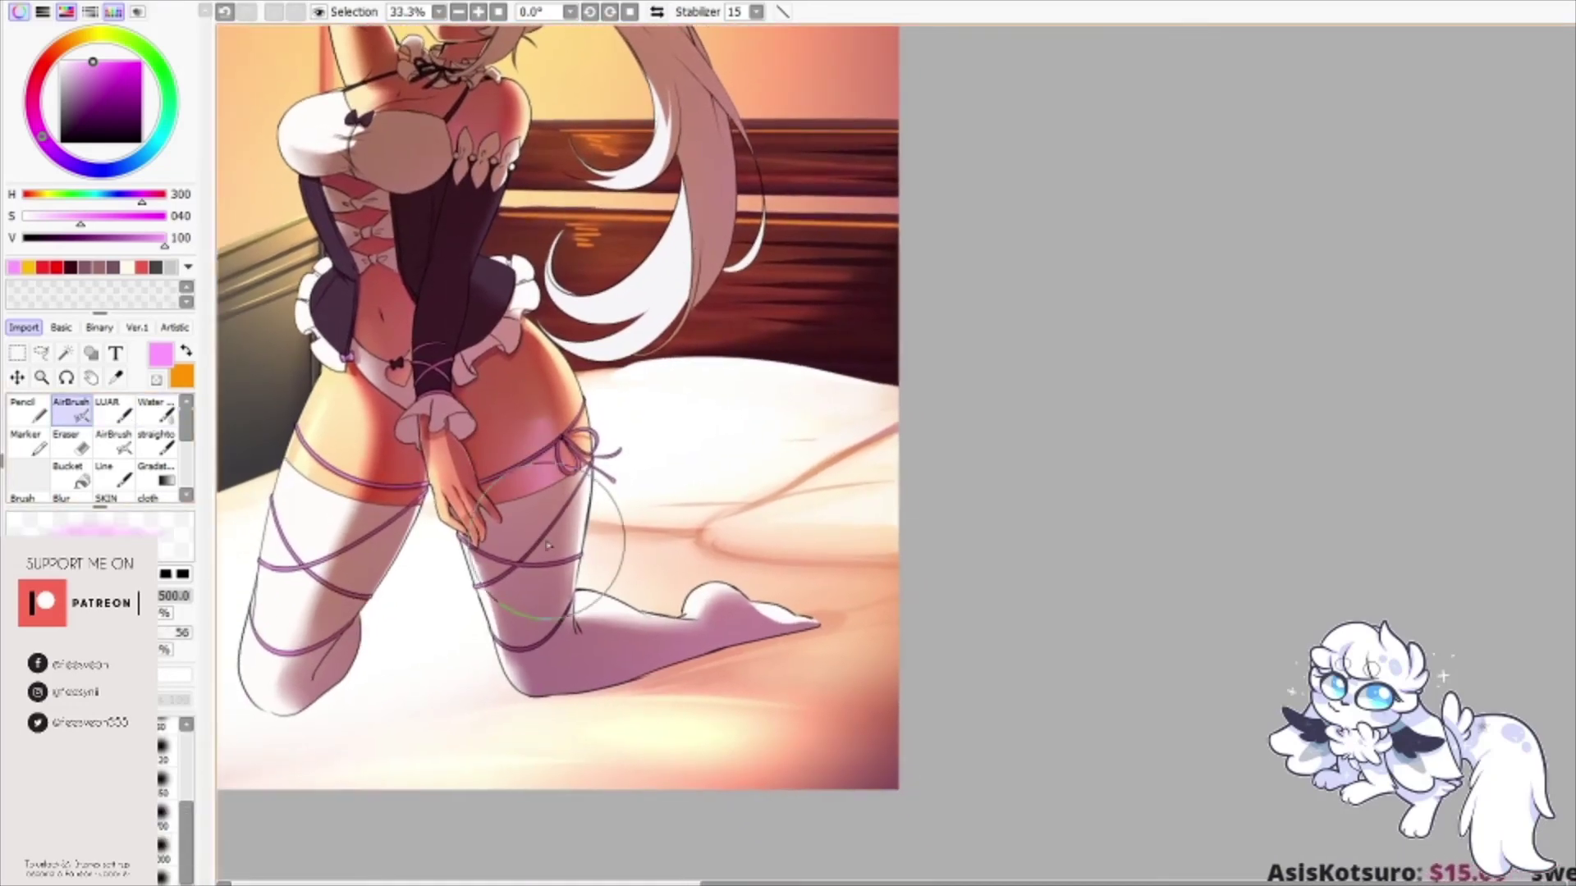
{"action": "left_click", "coordinate": [156, 410]}
Step: Paint a pale yellow highlight (H 42, S 27, V 100) on the cheek with the Pencil at size 95 and blend it with the Water brush
{"action": "scroll", "coordinate": [480, 511], "scroll_direction": "up", "scroll_amount": 10}
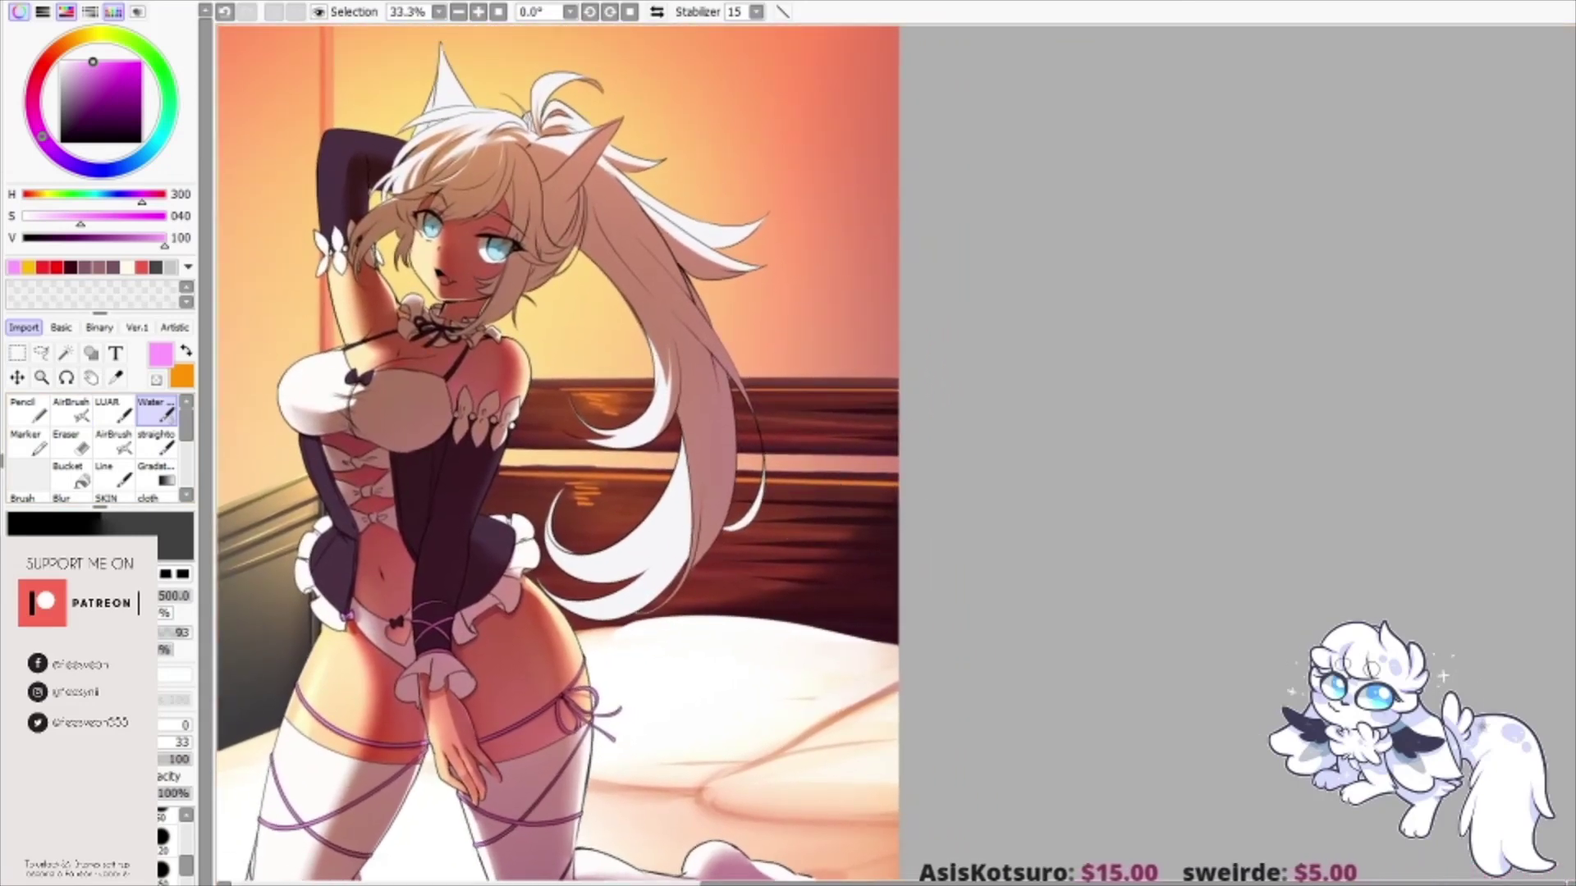
{"action": "left_click", "coordinate": [28, 410]}
{"action": "right_click", "coordinate": [464, 256]}
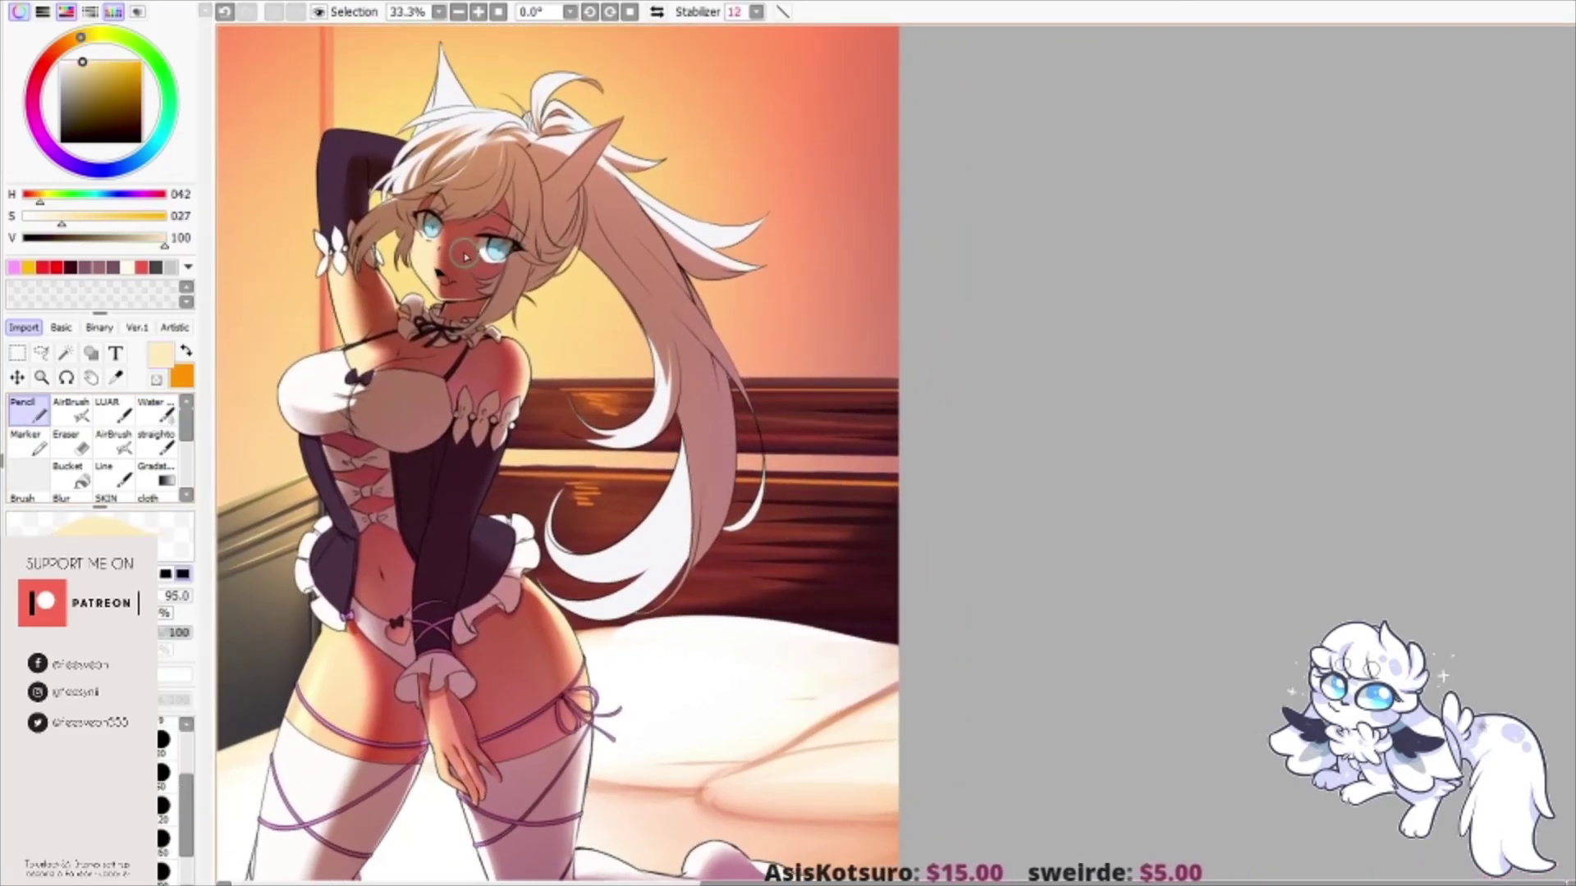
{"action": "left_click", "coordinate": [164, 412]}
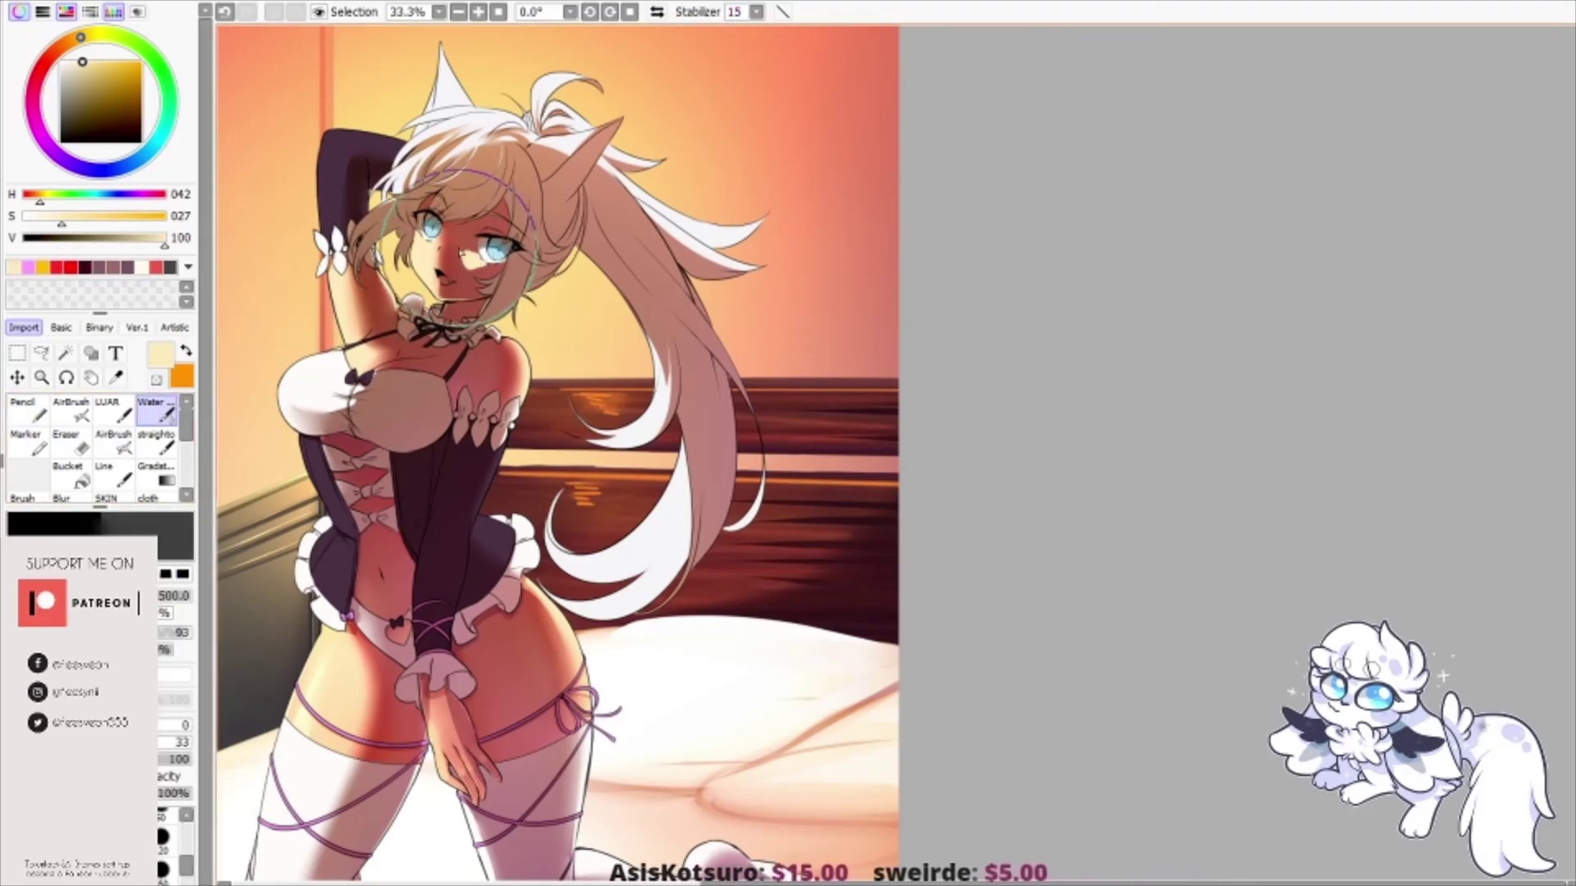
Step: Add an orange glow (H 20, S 87, V 100) over the cheek highlight with the LUAR brush at size 600 and blend it with the Water brush
{"action": "left_click", "coordinate": [116, 412]}
{"action": "left_click", "coordinate": [131, 61]}
{"action": "left_click", "coordinate": [58, 49]}
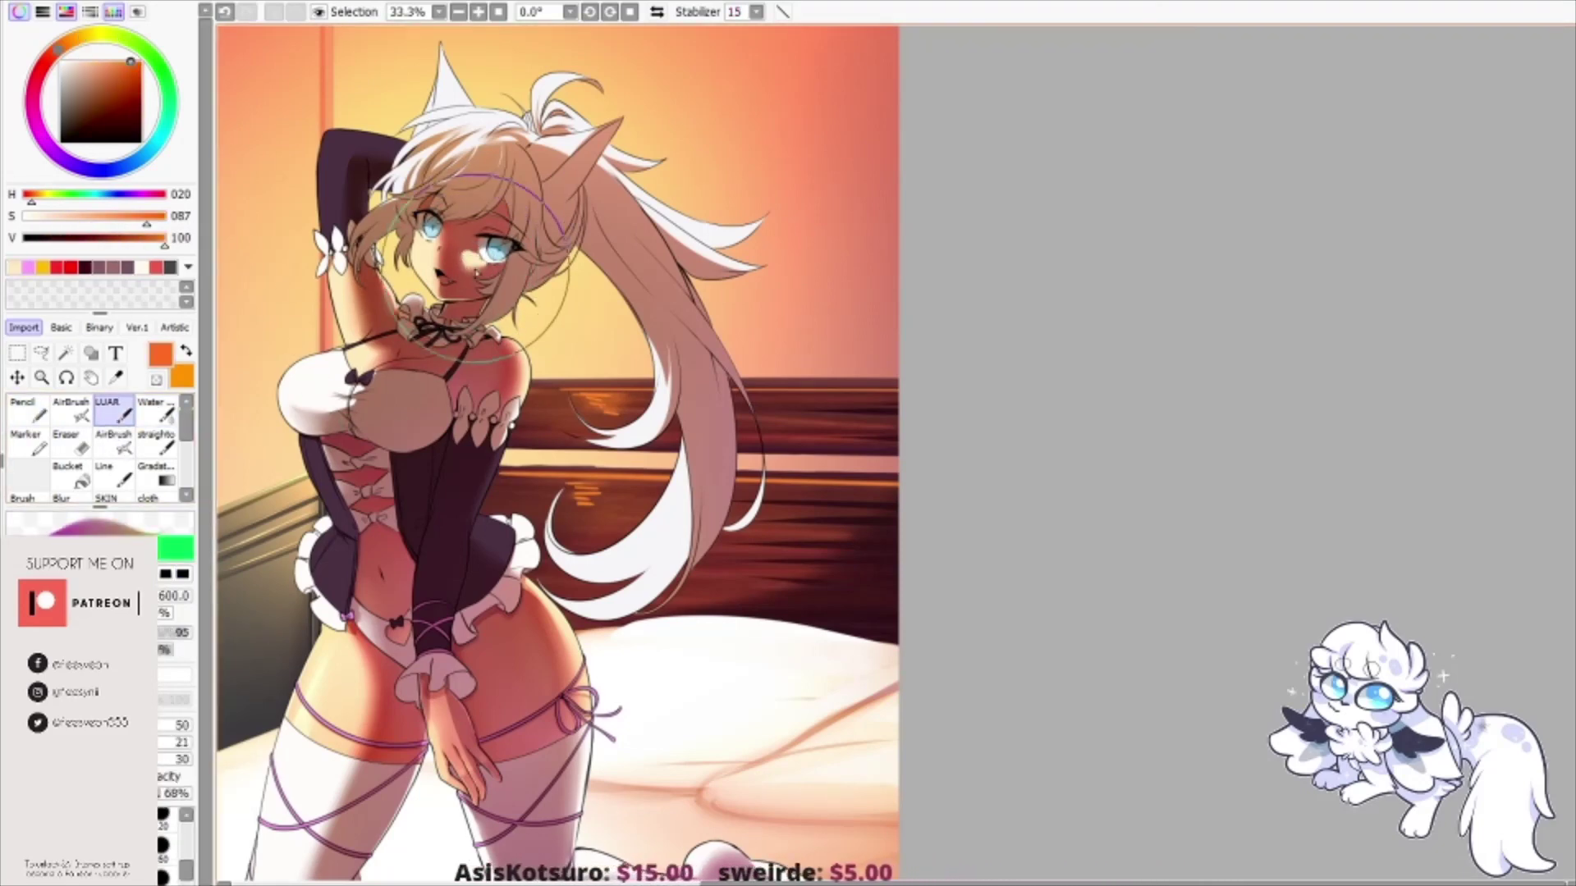
{"action": "left_click_drag", "start_coordinate": [465, 256], "coordinate": [467, 273]}
{"action": "left_click", "coordinate": [156, 410]}
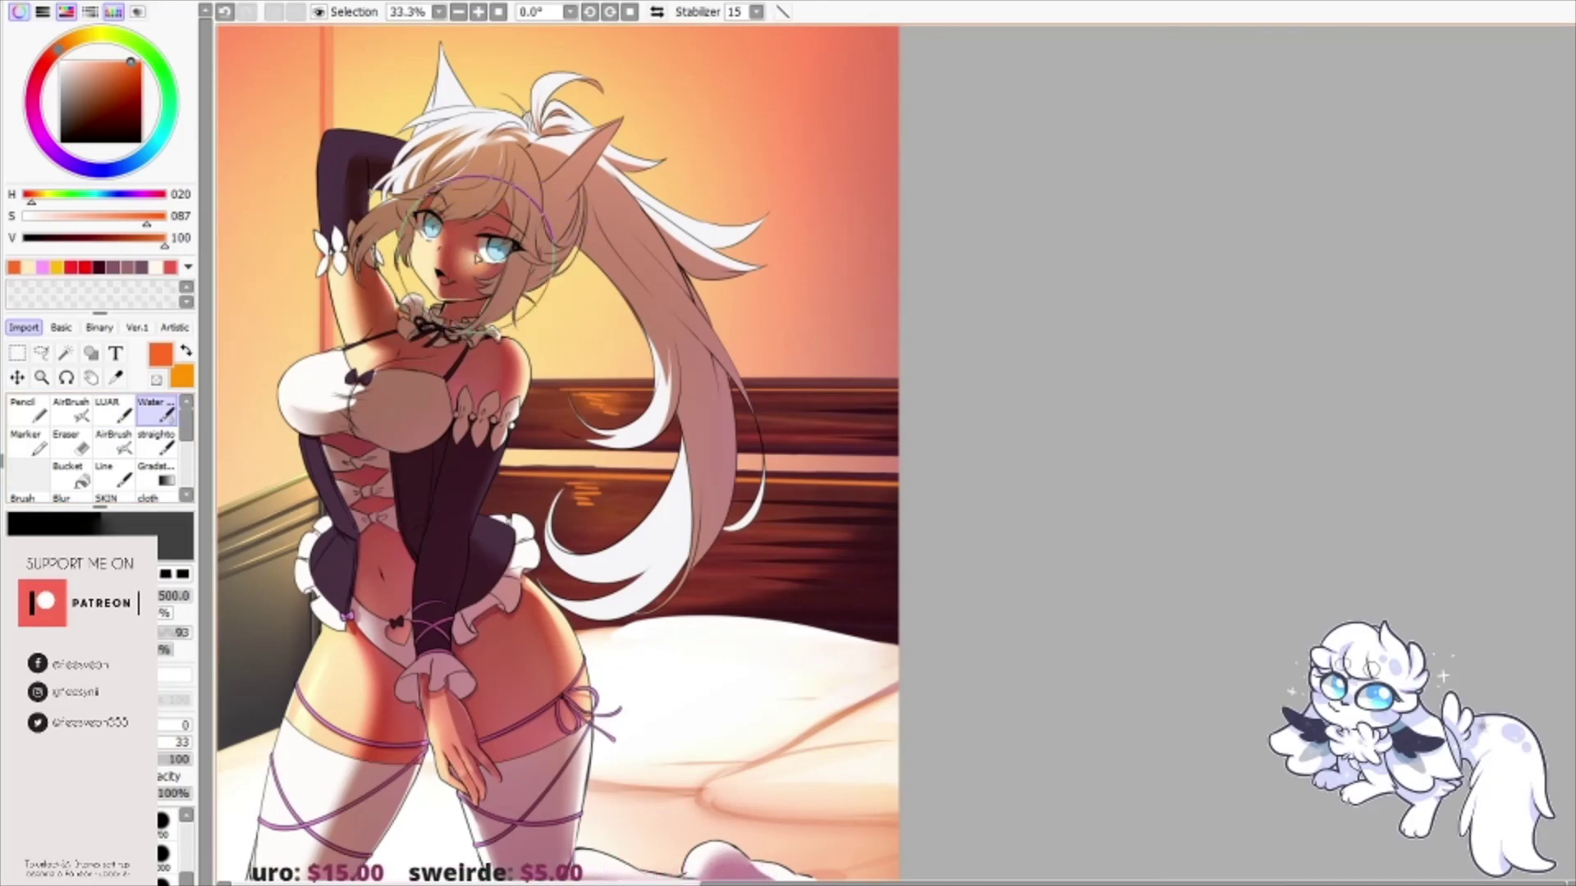
Step: Trim the cheek highlight with the Eraser at size 55
{"action": "left_click", "coordinate": [71, 442]}
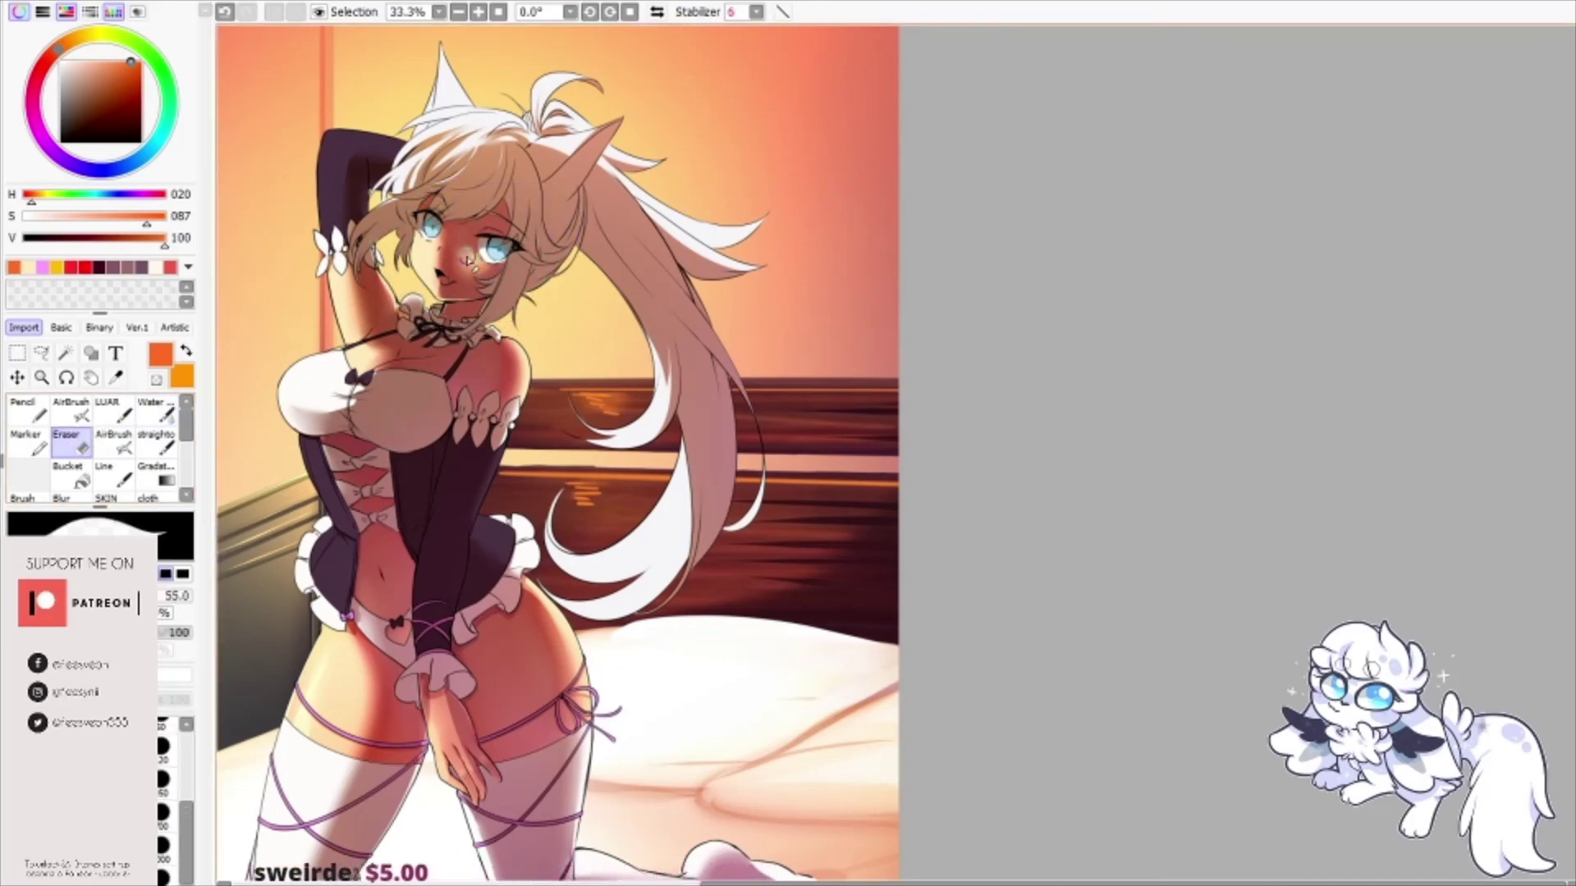